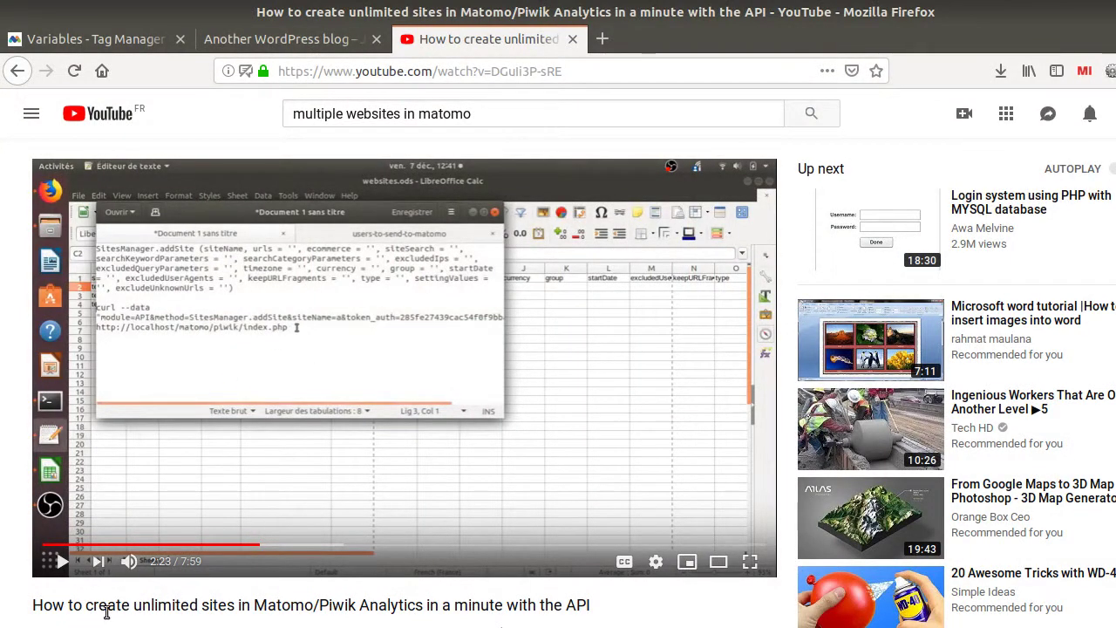
{"action": "left_click_drag", "start_coordinate": [140, 605], "coordinate": [322, 606]}
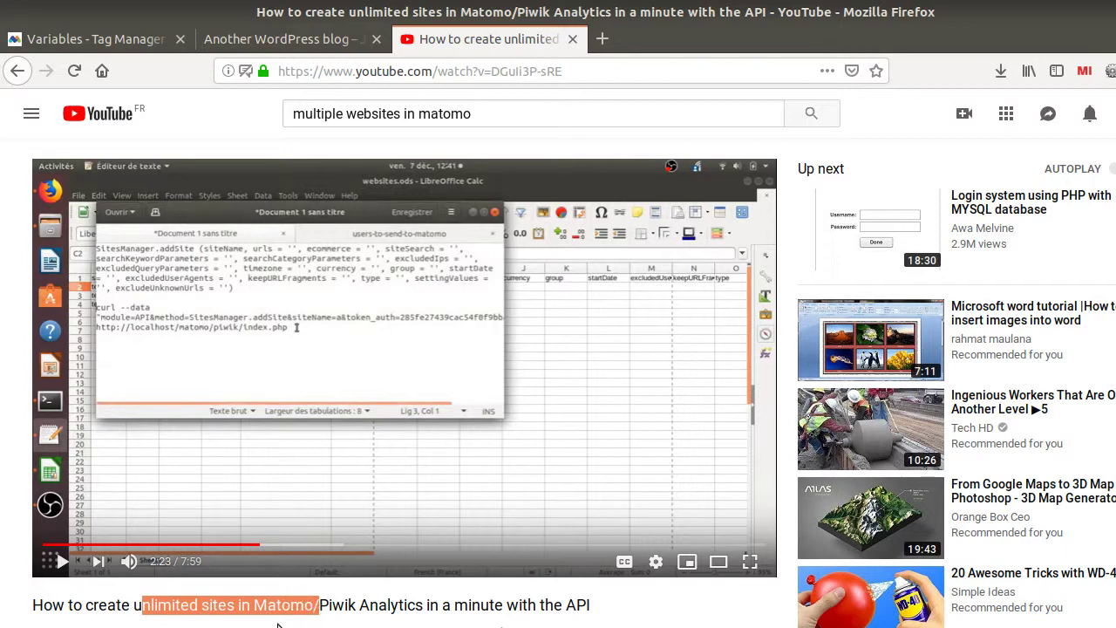
{"action": "left_click_drag", "start_coordinate": [145, 615], "coordinate": [149, 613]}
Open Matomo's administration page in a new browser tab and view its overview.
{"action": "left_click", "coordinate": [96, 39]}
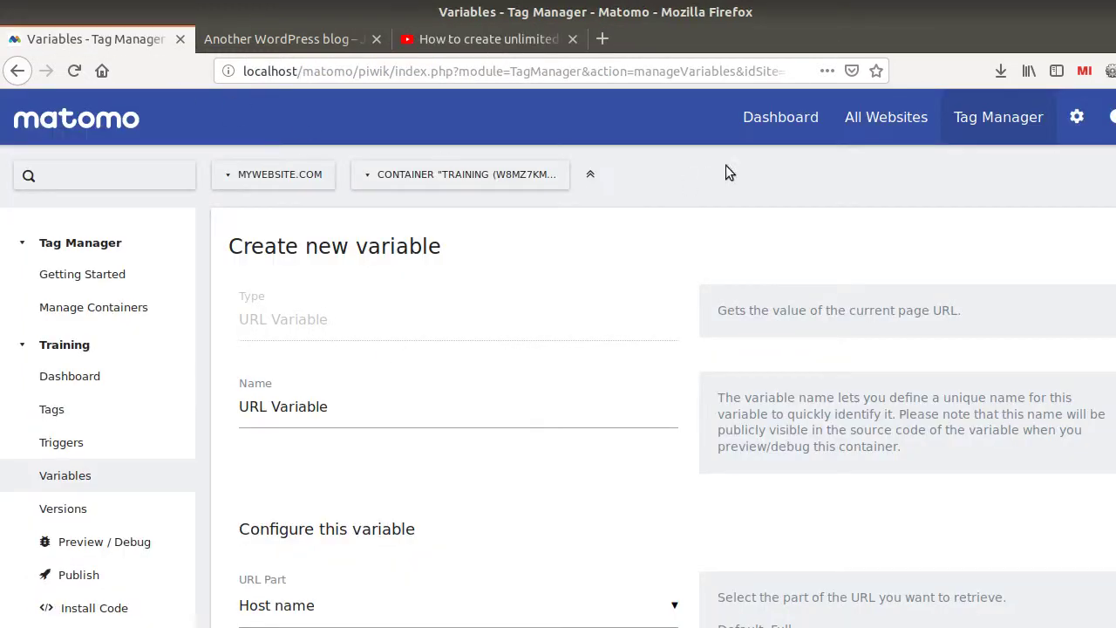
{"action": "right_click", "coordinate": [1076, 115]}
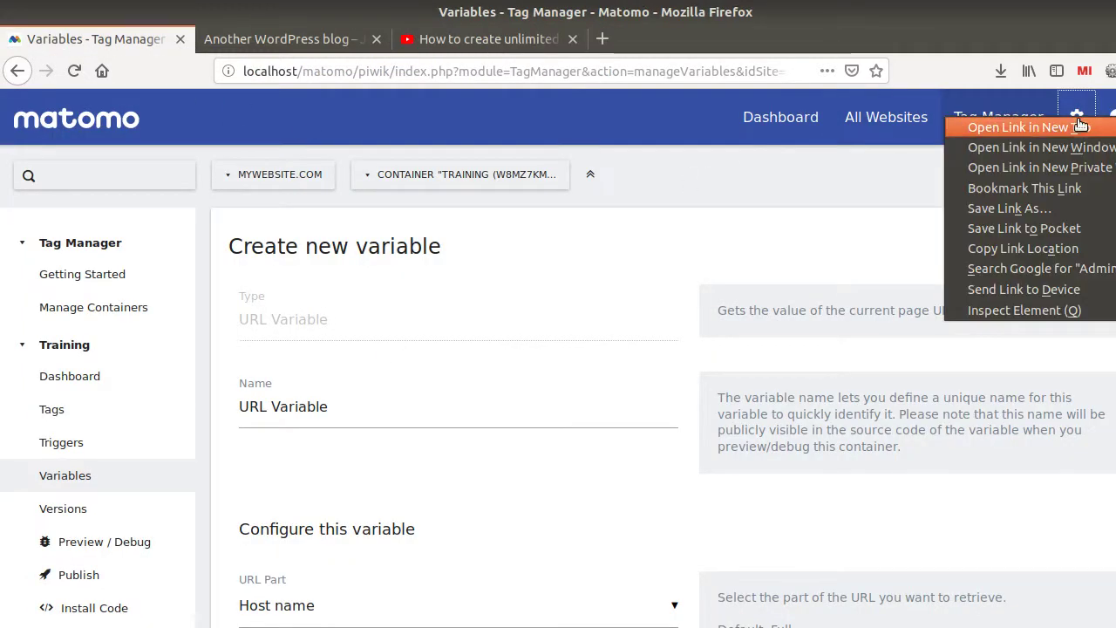
{"action": "left_click", "coordinate": [1080, 125]}
{"action": "left_click", "coordinate": [279, 39]}
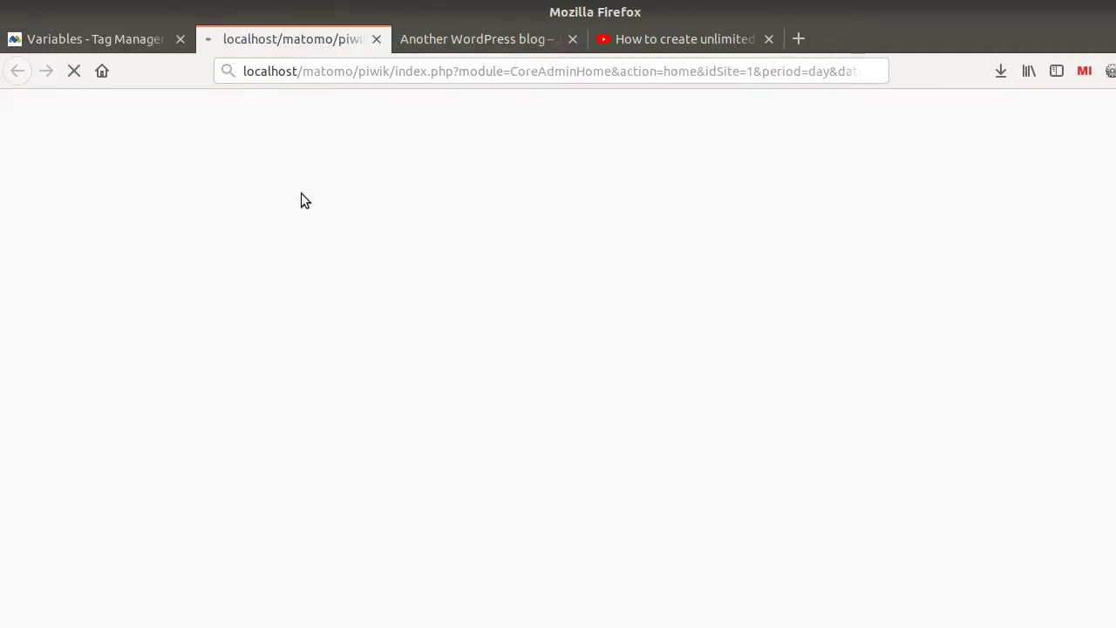
{"action": "left_click", "coordinate": [622, 43]}
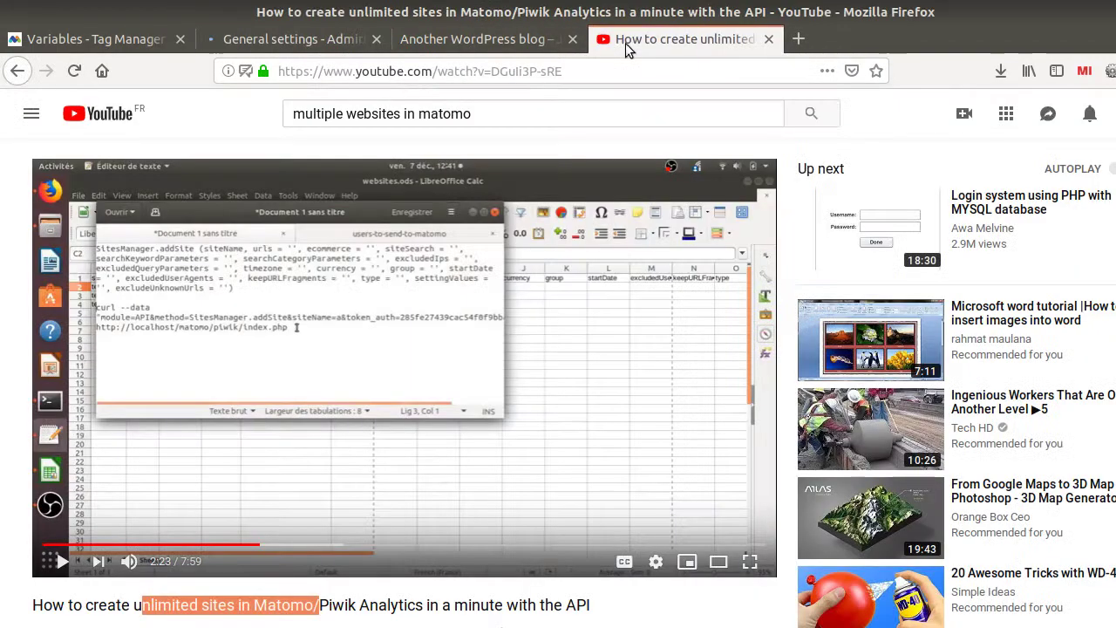
{"action": "left_click", "coordinate": [240, 39]}
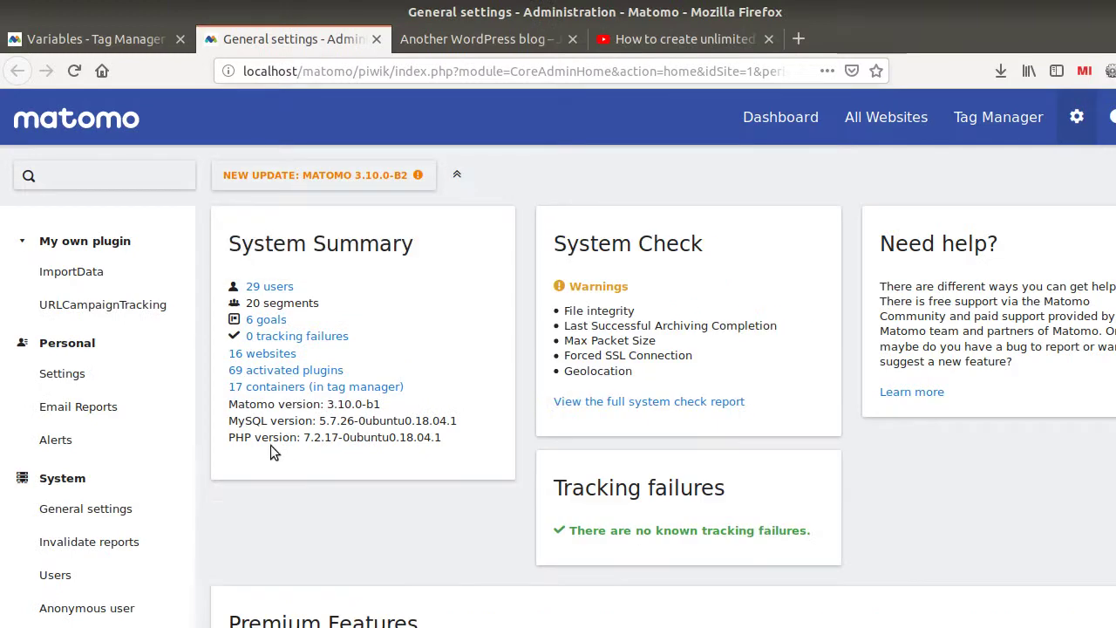
{"action": "scroll", "coordinate": [203, 420], "scroll_direction": "down", "scroll_amount": 2}
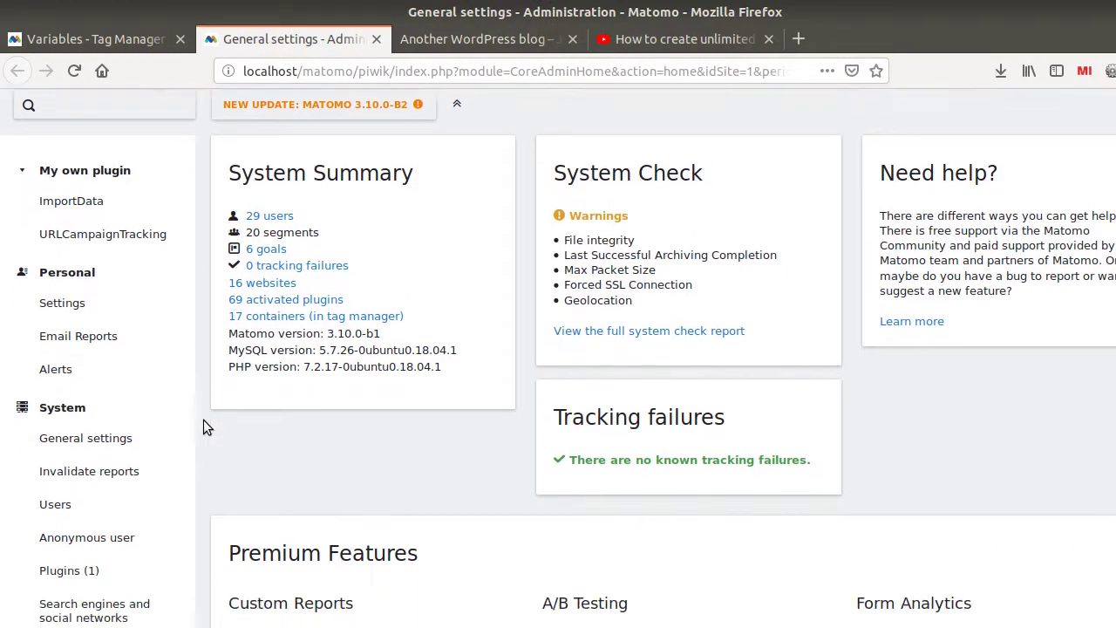
{"action": "scroll", "coordinate": [220, 408], "scroll_direction": "up", "scroll_amount": 2}
Open the All Websites dashboard and look through the list of tracked websites.
{"action": "left_click", "coordinate": [880, 119]}
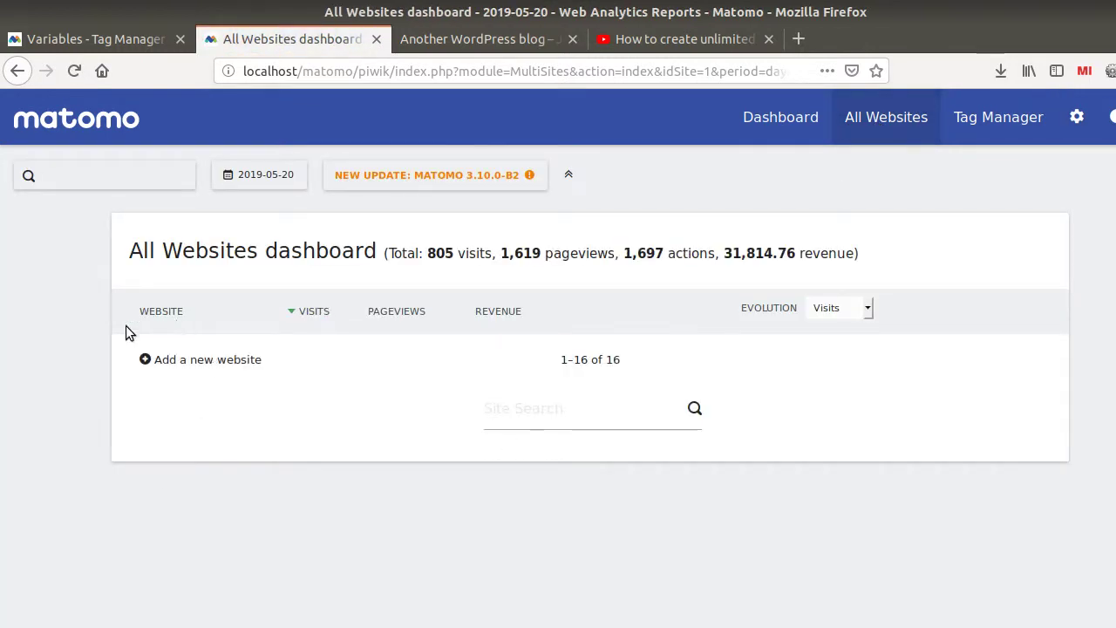
{"action": "scroll", "coordinate": [236, 349], "scroll_direction": "down", "scroll_amount": 5}
{"action": "scroll", "coordinate": [236, 355], "scroll_direction": "up", "scroll_amount": 5}
{"action": "scroll", "coordinate": [248, 369], "scroll_direction": "down", "scroll_amount": 5}
{"action": "scroll", "coordinate": [510, 511], "scroll_direction": "up", "scroll_amount": 5}
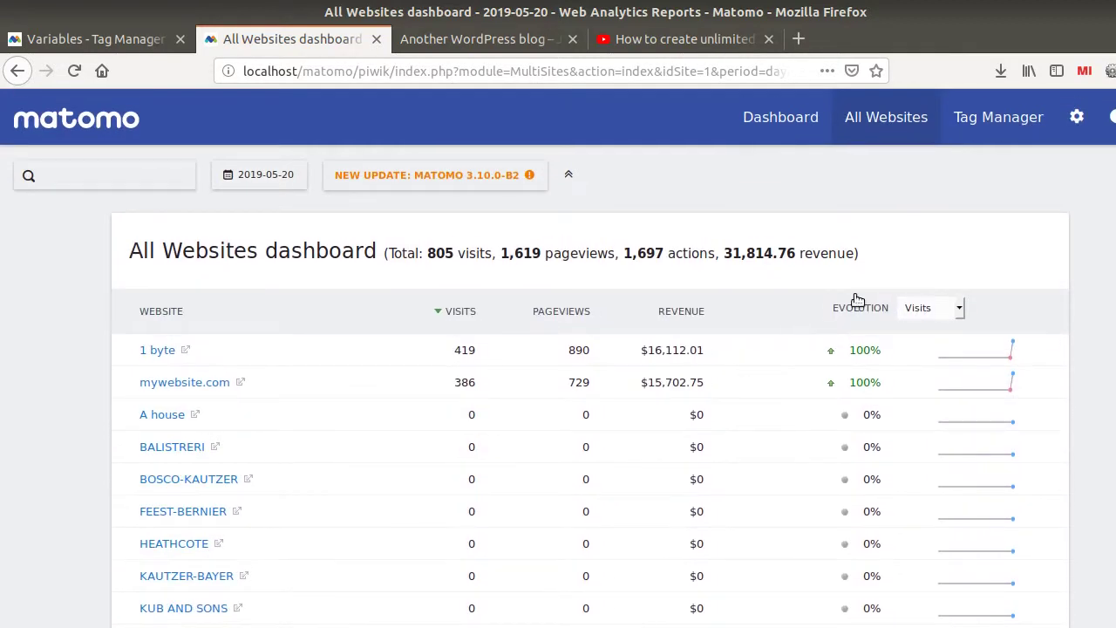
Open the Measurables management page in Matomo's administration.
{"action": "left_click", "coordinate": [1079, 120]}
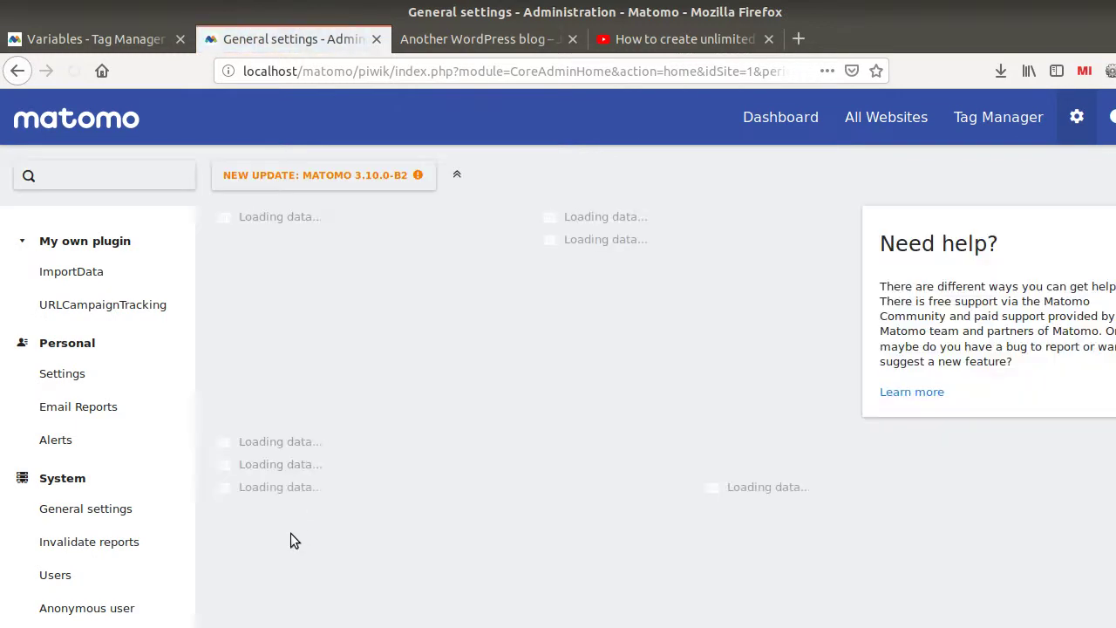
{"action": "scroll", "coordinate": [144, 451], "scroll_direction": "down", "scroll_amount": 10}
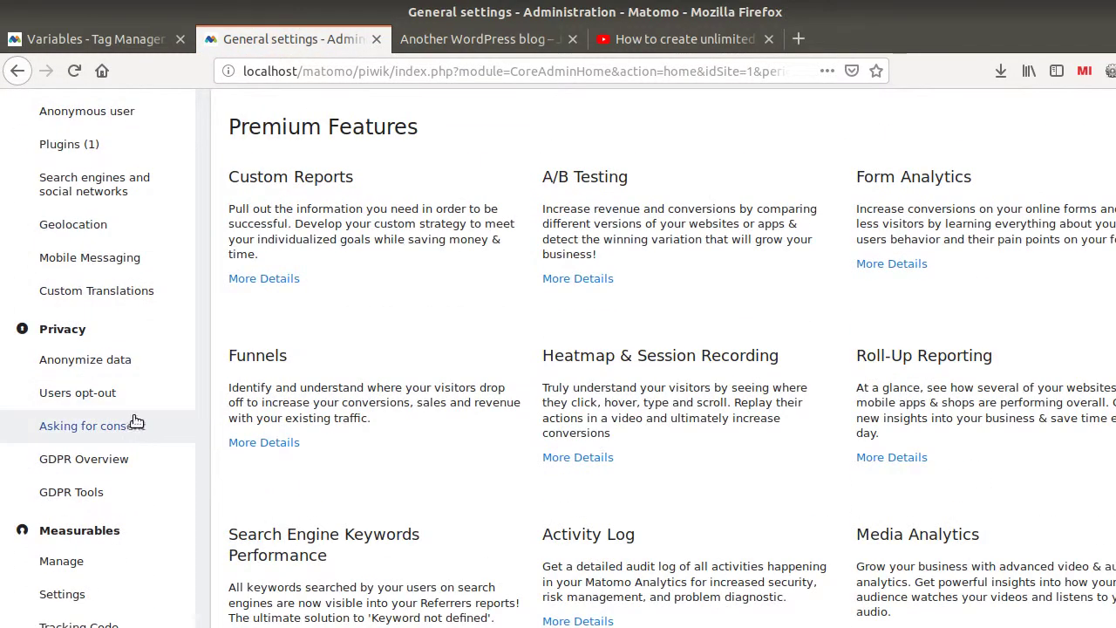
{"action": "scroll", "coordinate": [104, 514], "scroll_direction": "down", "scroll_amount": 3}
{"action": "left_click", "coordinate": [92, 417]}
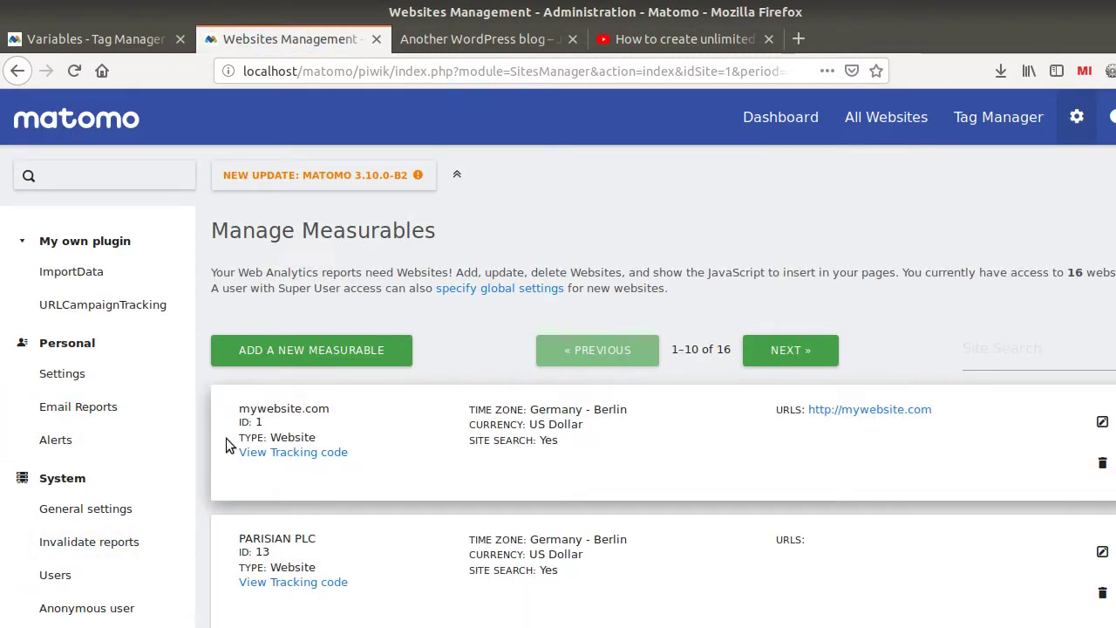
Look through the listed measurables with their IDs and highlight the base part of the Matomo address.
{"action": "scroll", "coordinate": [280, 427], "scroll_direction": "down", "scroll_amount": 2}
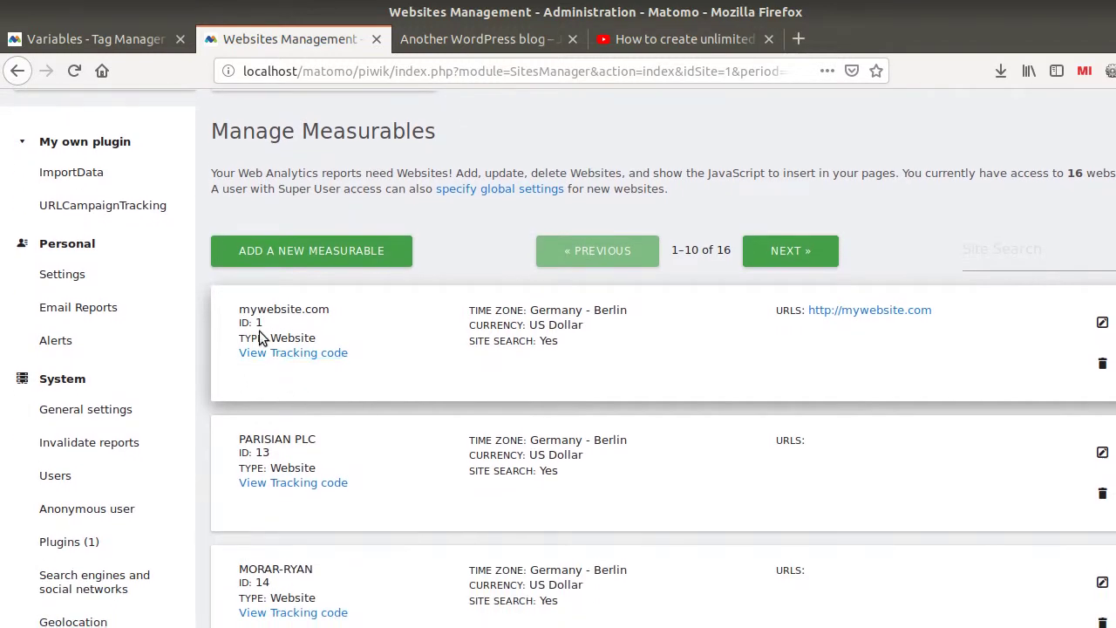
{"action": "scroll", "coordinate": [280, 350], "scroll_direction": "down", "scroll_amount": 2}
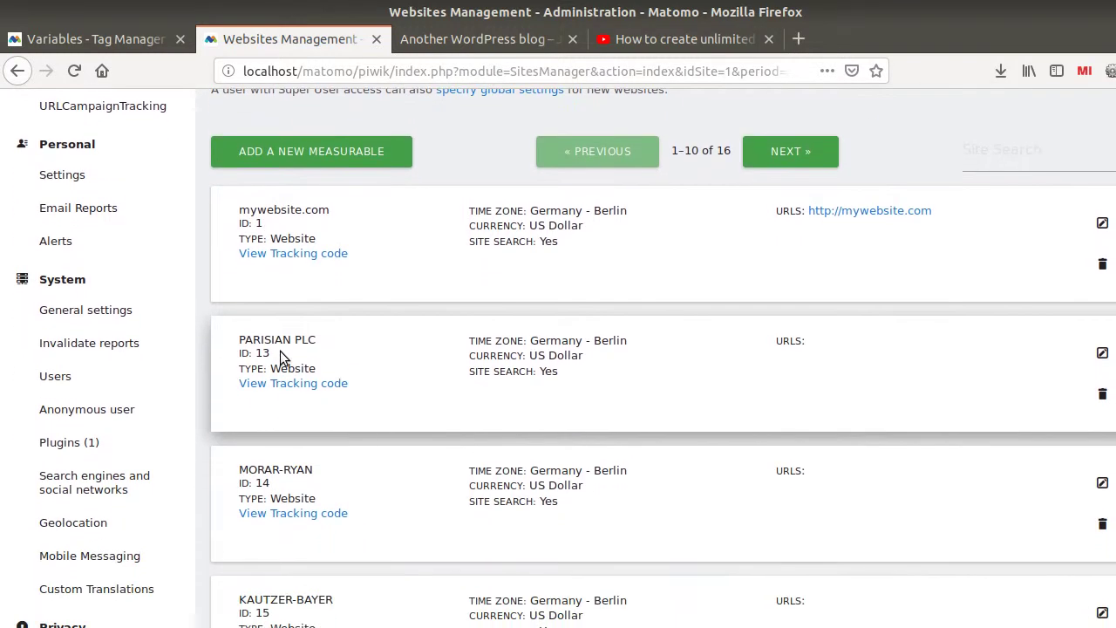
{"action": "scroll", "coordinate": [287, 537], "scroll_direction": "down", "scroll_amount": 10}
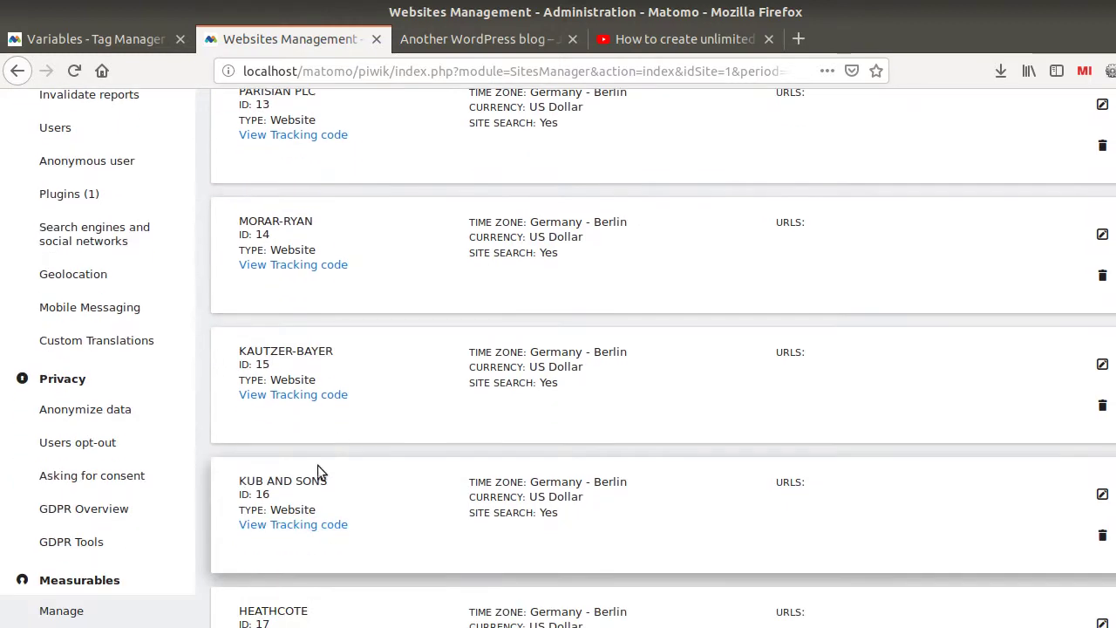
{"action": "scroll", "coordinate": [326, 449], "scroll_direction": "down", "scroll_amount": 10}
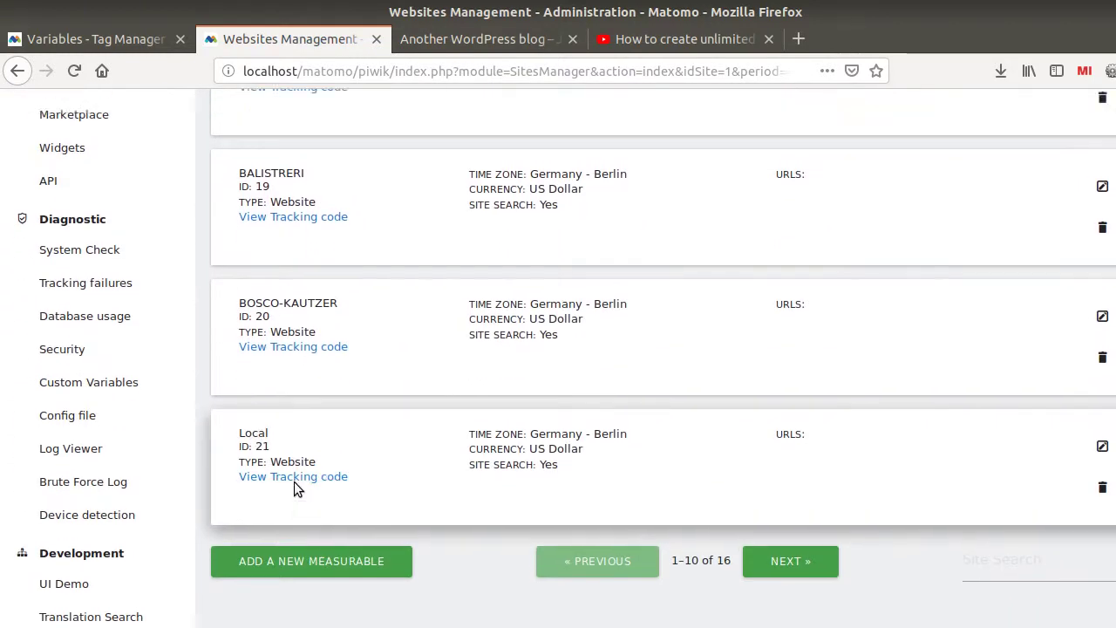
{"action": "scroll", "coordinate": [296, 485], "scroll_direction": "up", "scroll_amount": 11}
{"action": "scroll", "coordinate": [305, 467], "scroll_direction": "up", "scroll_amount": 10}
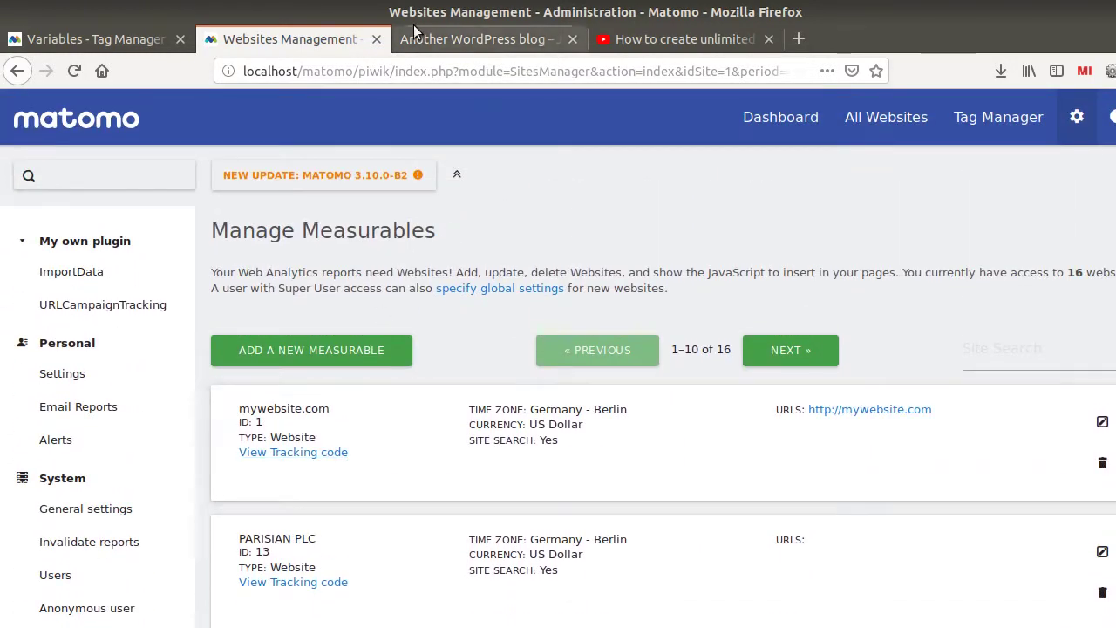
{"action": "left_click_drag", "start_coordinate": [397, 73], "coordinate": [267, 91]}
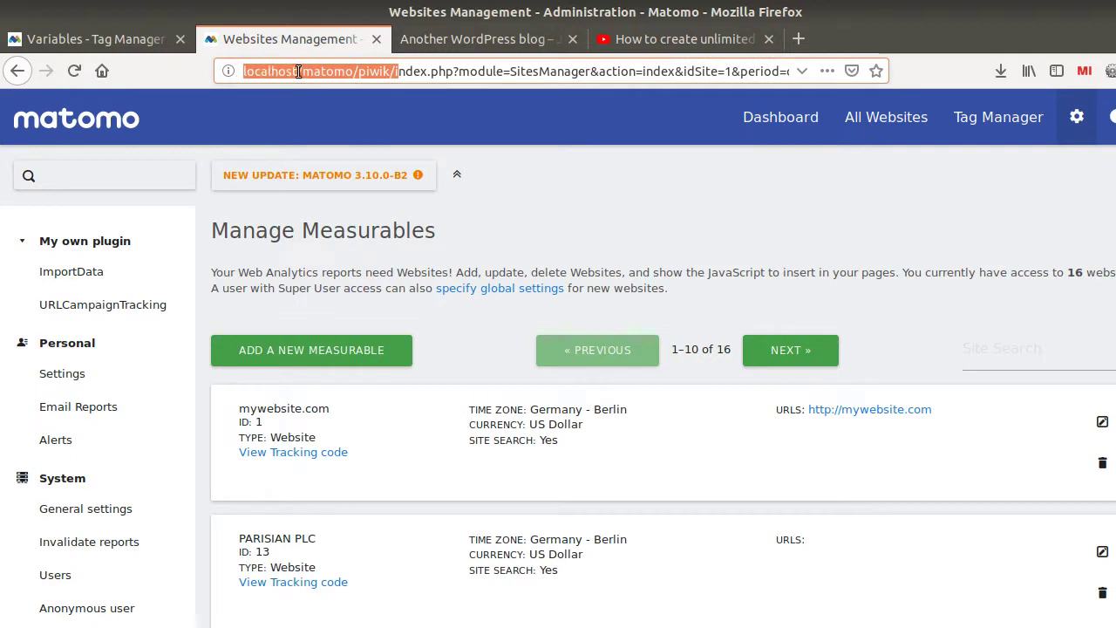
{"action": "left_click", "coordinate": [513, 221]}
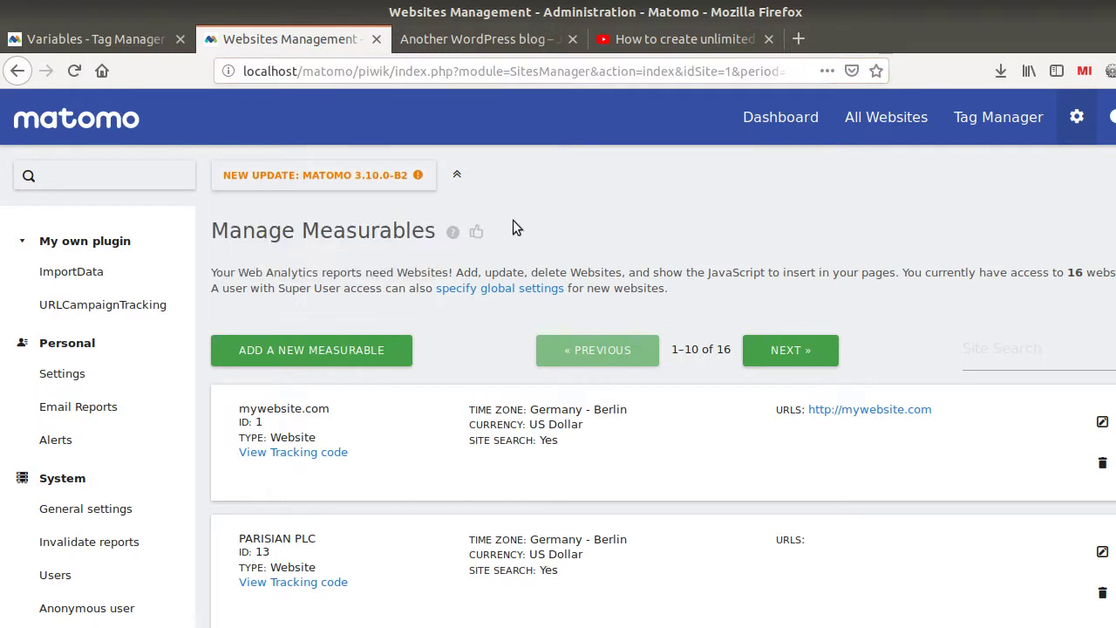
{"action": "scroll", "coordinate": [357, 410], "scroll_direction": "down", "scroll_amount": 3}
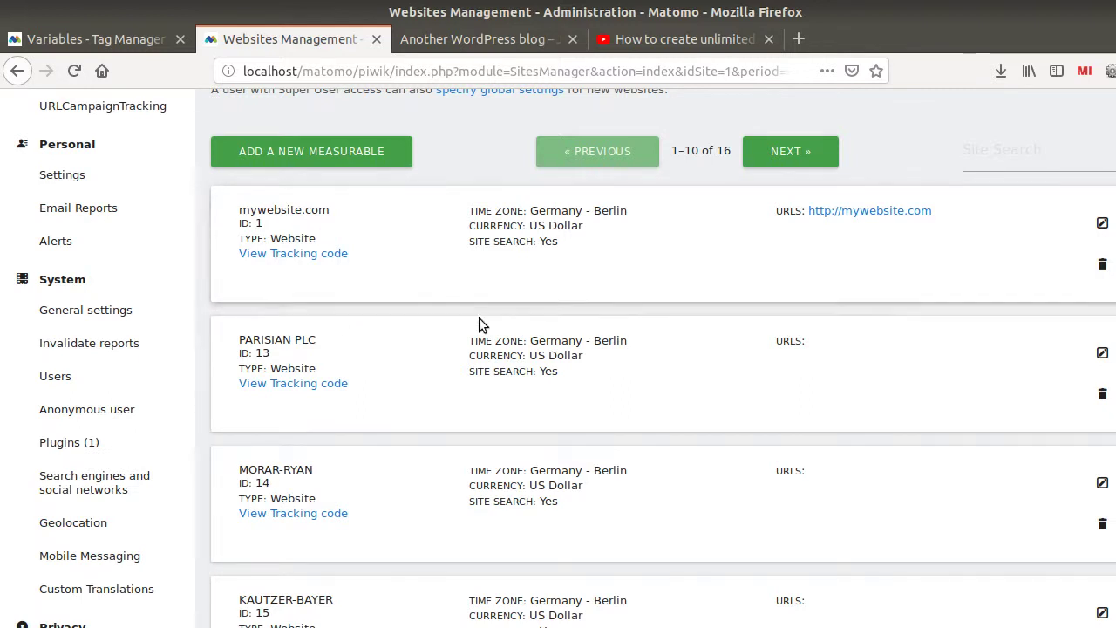
{"action": "scroll", "coordinate": [480, 324], "scroll_direction": "up", "scroll_amount": 3}
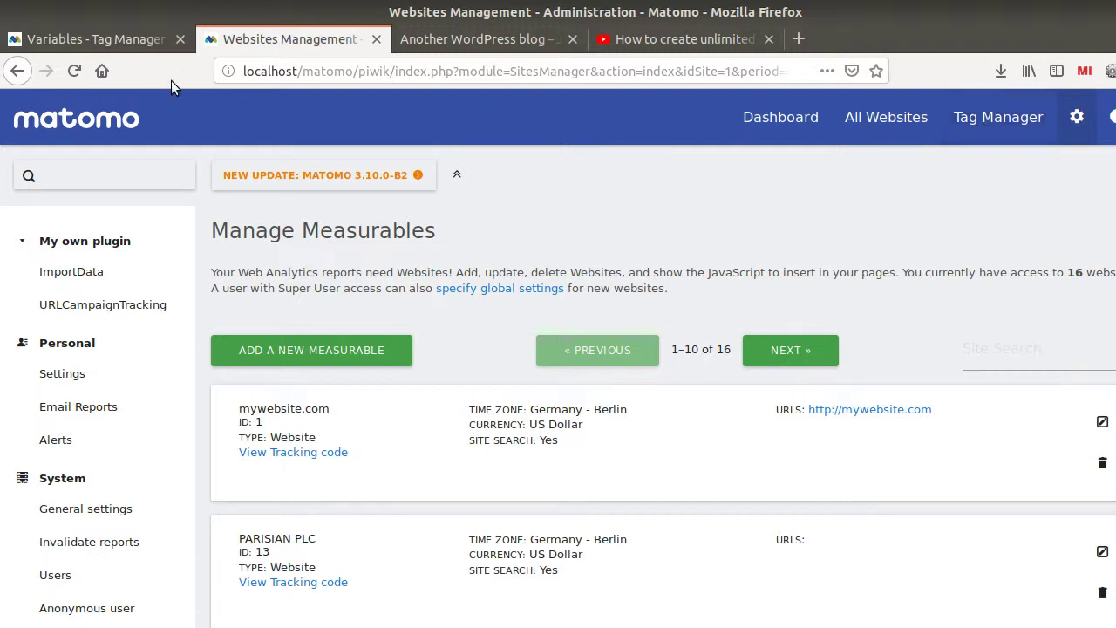
Display the Training container's install code for the Live environment, highlight the whole snippet and close the window.
{"action": "left_click", "coordinate": [114, 45]}
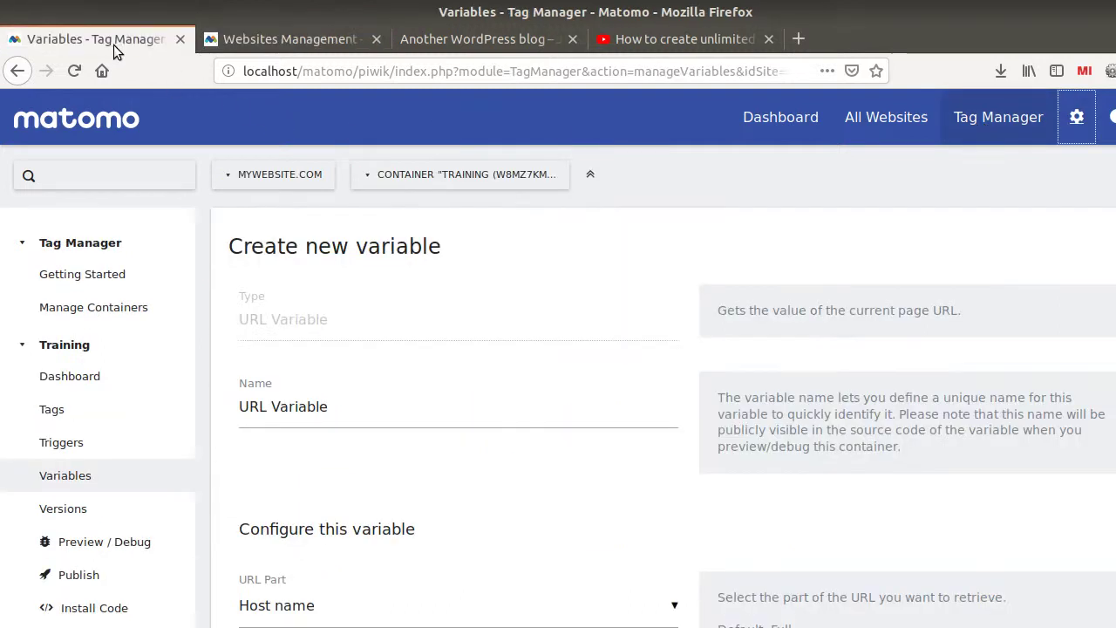
{"action": "left_click", "coordinate": [96, 607]}
{"action": "scroll", "coordinate": [262, 384], "scroll_direction": "down", "scroll_amount": 2}
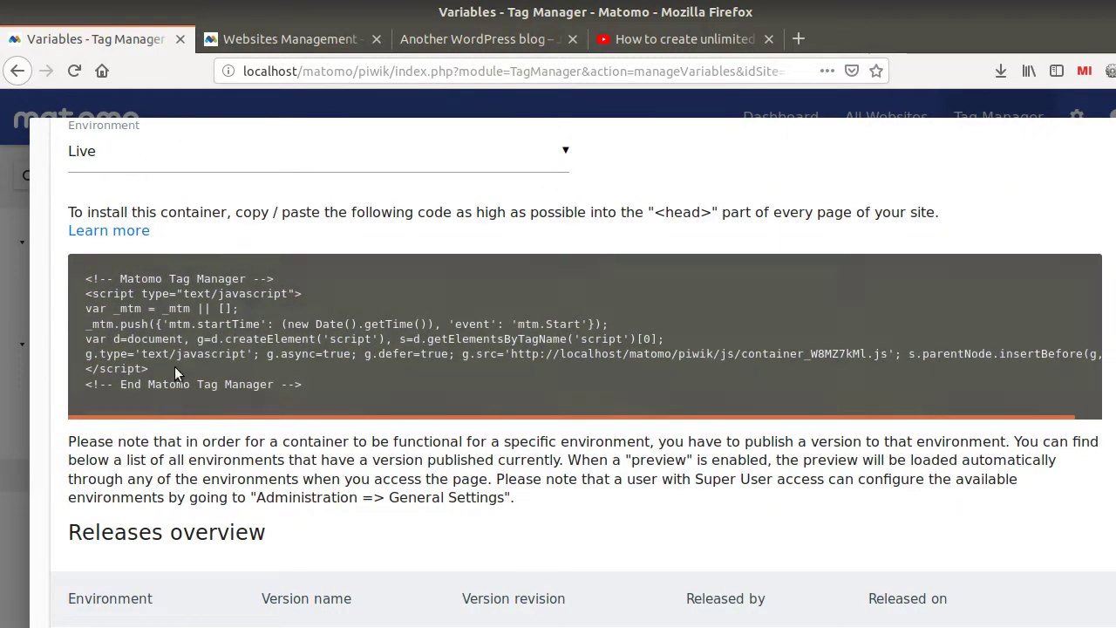
{"action": "left_click_drag", "start_coordinate": [306, 385], "coordinate": [85, 277]}
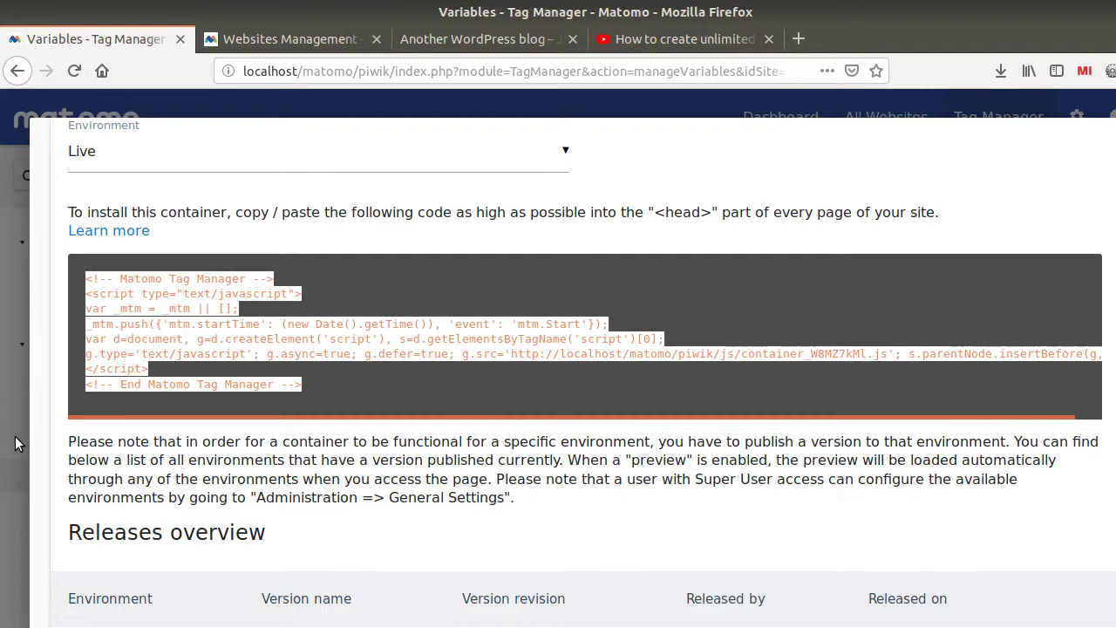
{"action": "left_click", "coordinate": [62, 366]}
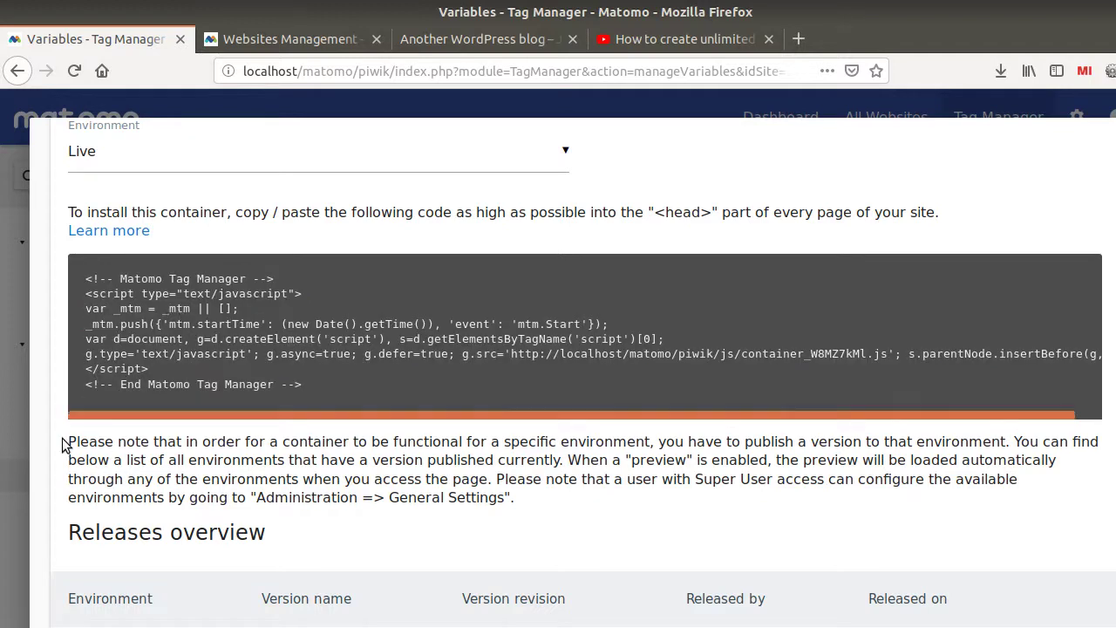
{"action": "left_click", "coordinate": [5, 438]}
Switch to the WordPress blog and examine its address and the posts on its home page.
{"action": "left_click", "coordinate": [449, 35]}
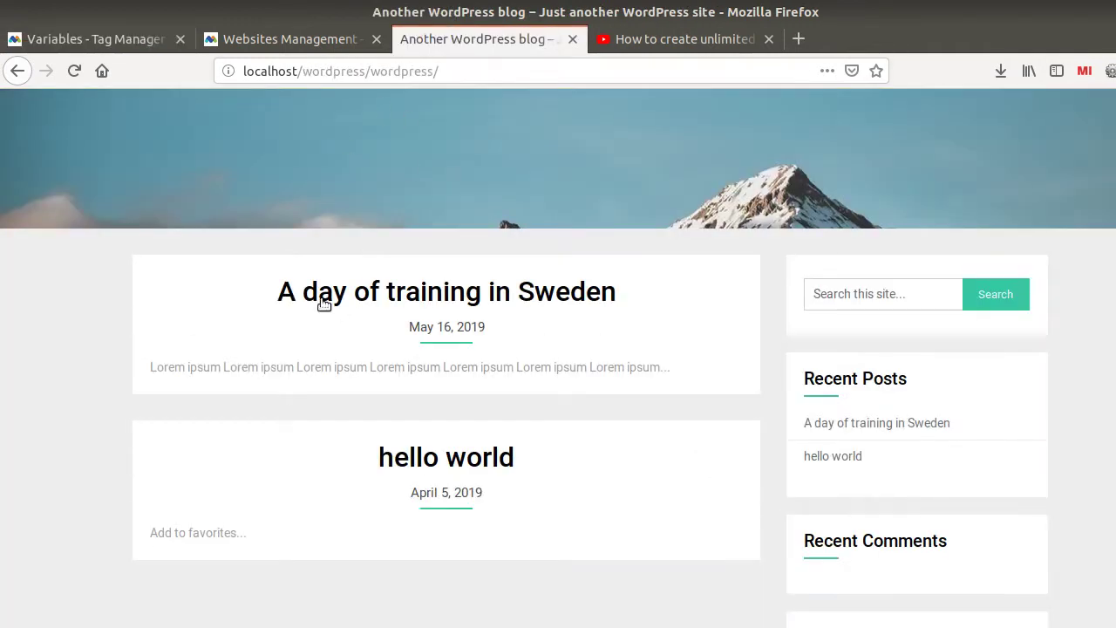
{"action": "scroll", "coordinate": [349, 331], "scroll_direction": "up", "scroll_amount": 3}
{"action": "left_click", "coordinate": [461, 74]}
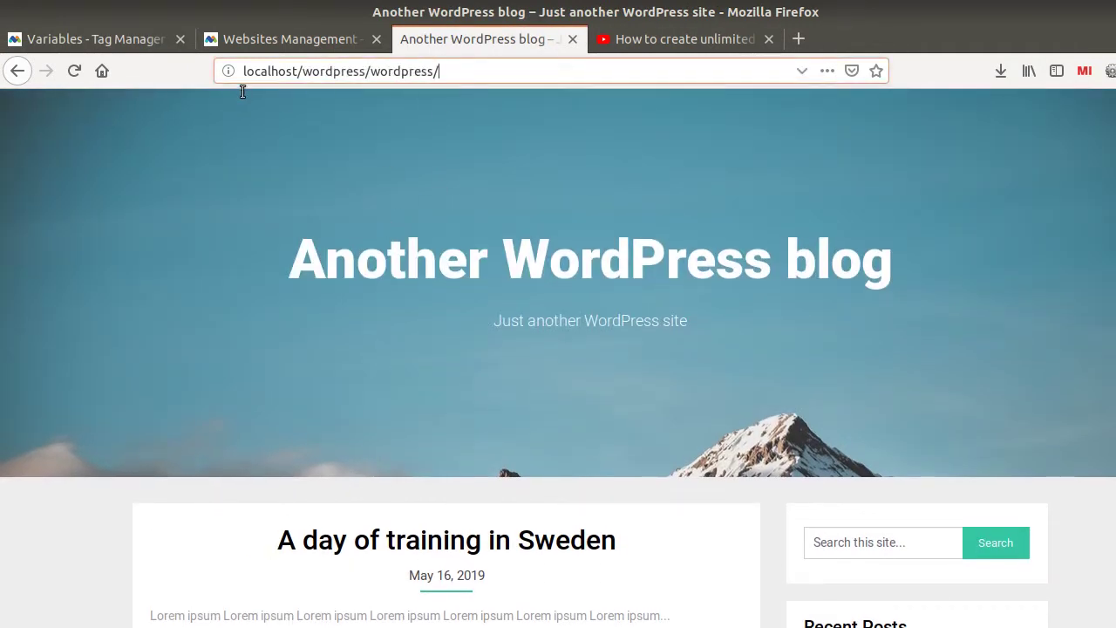
{"action": "key", "text": "ctrl+a"}
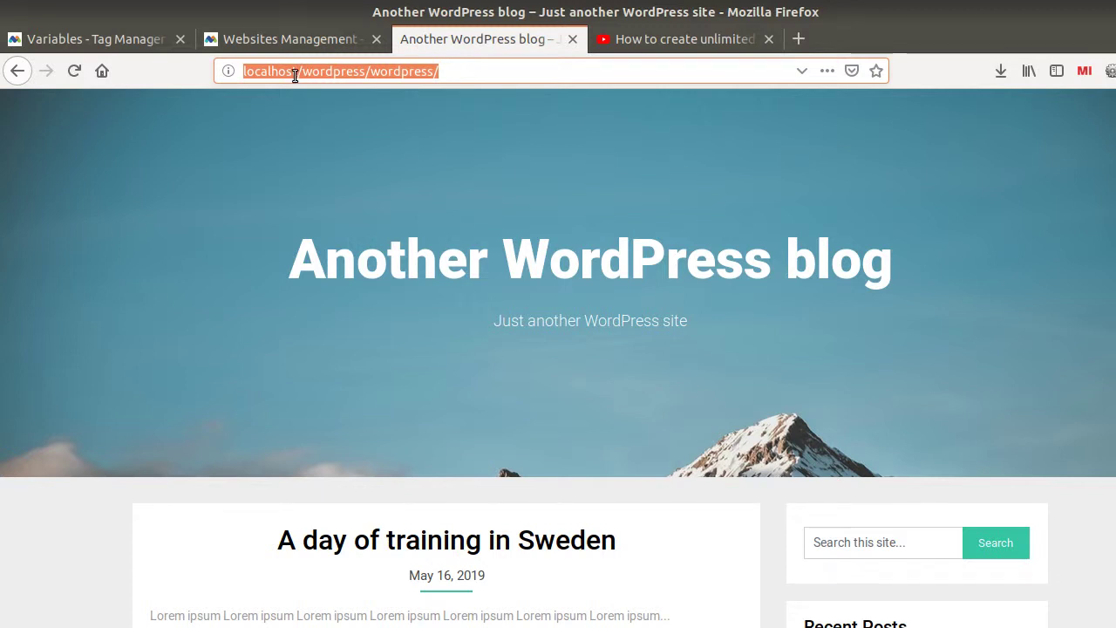
{"action": "left_click", "coordinate": [453, 73]}
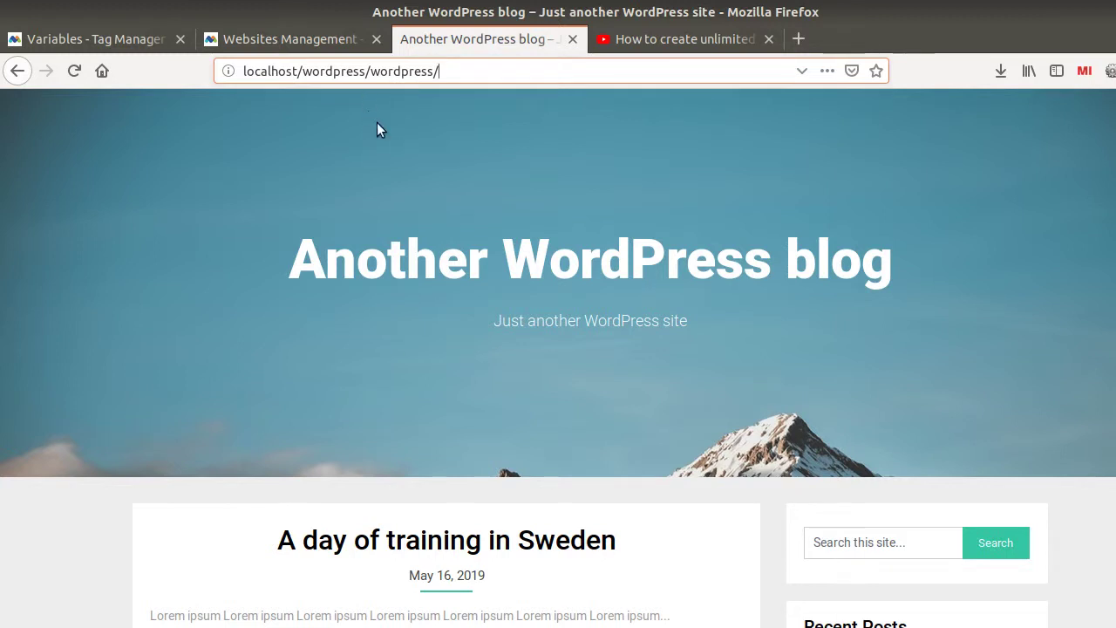
{"action": "scroll", "coordinate": [388, 175], "scroll_direction": "down", "scroll_amount": 3}
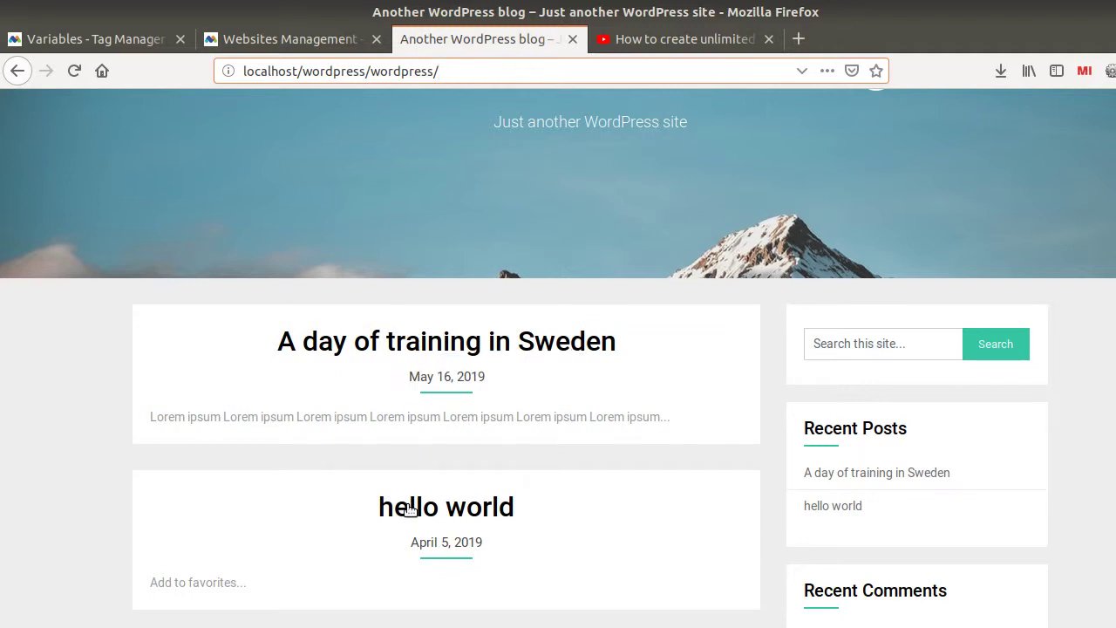
{"action": "left_click_drag", "start_coordinate": [410, 509], "coordinate": [412, 400]}
Start a new tag of type Matomo Analytics in the Training container of mywebsite.com.
{"action": "left_click", "coordinate": [148, 44]}
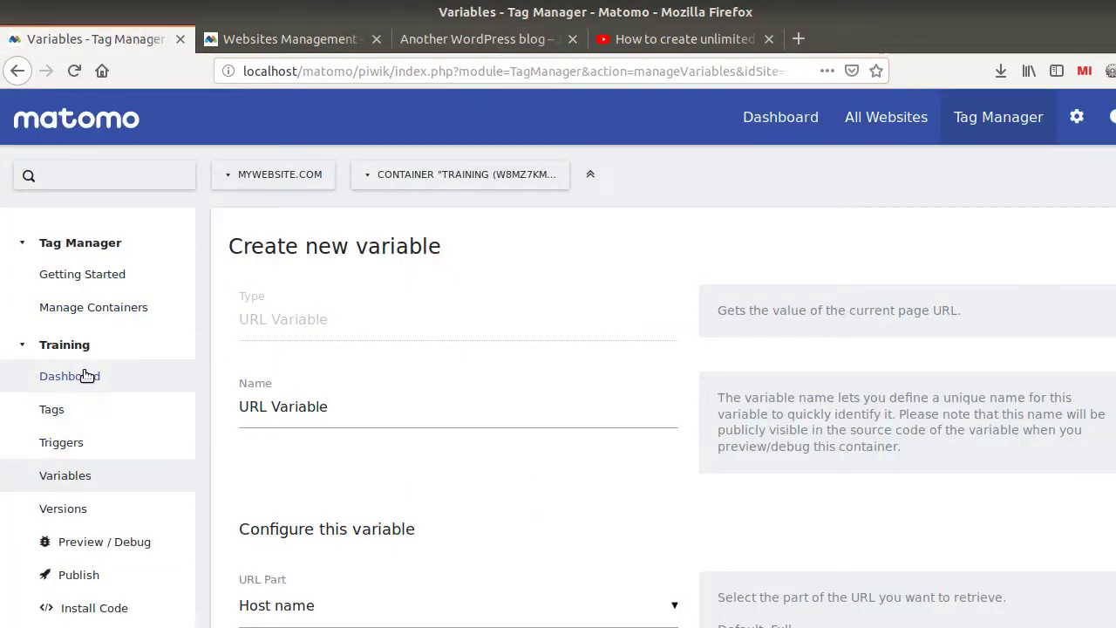
{"action": "left_click", "coordinate": [65, 412]}
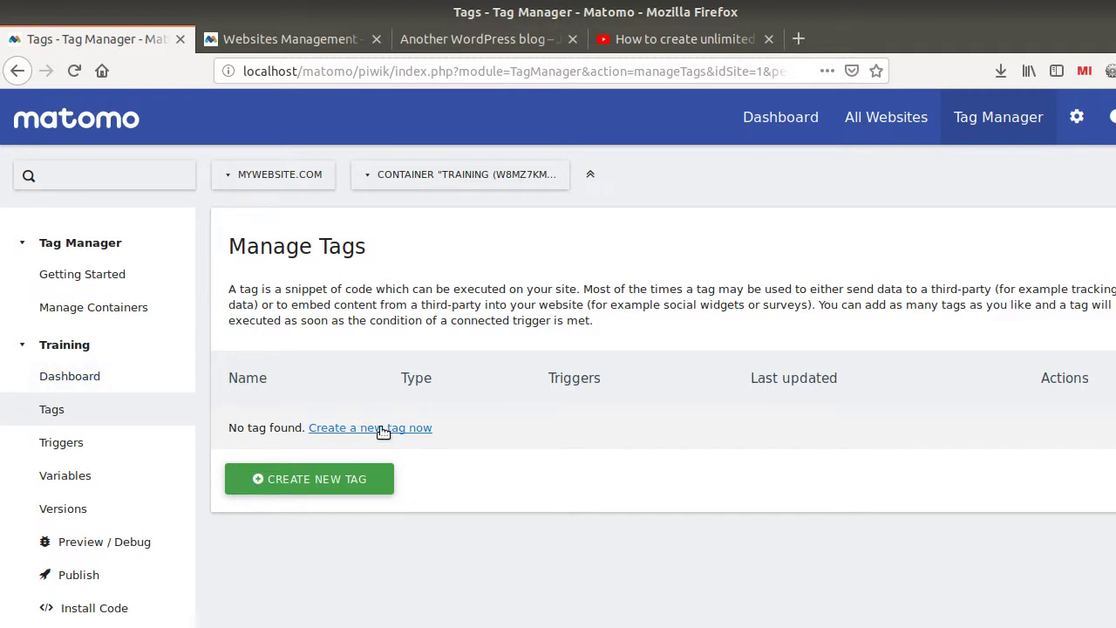
{"action": "left_click", "coordinate": [462, 38]}
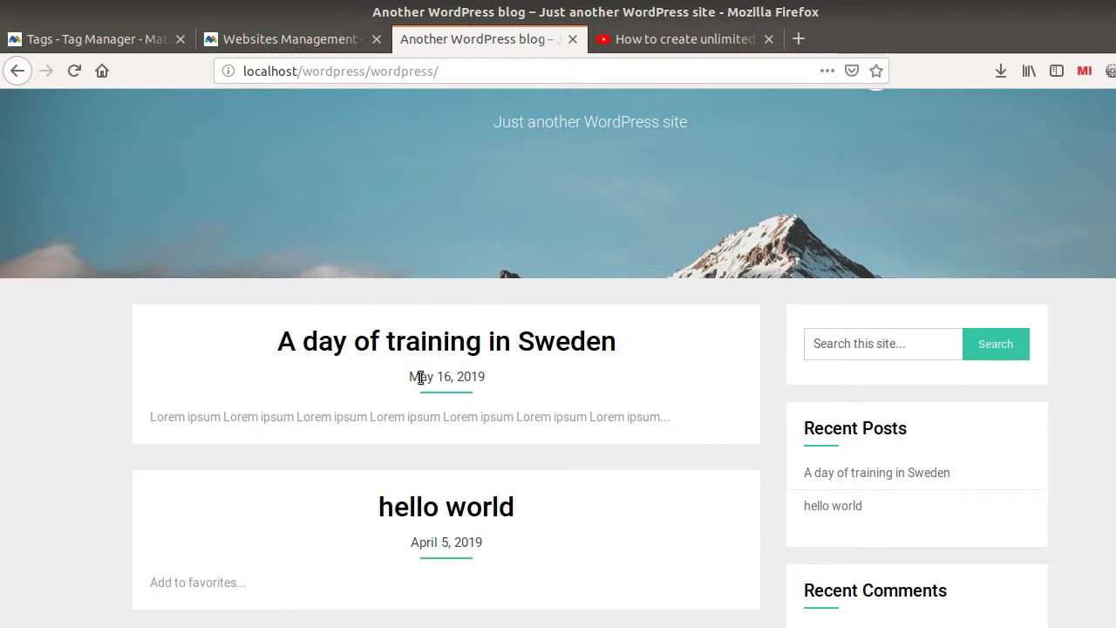
{"action": "left_click", "coordinate": [70, 42]}
{"action": "left_click", "coordinate": [368, 427]}
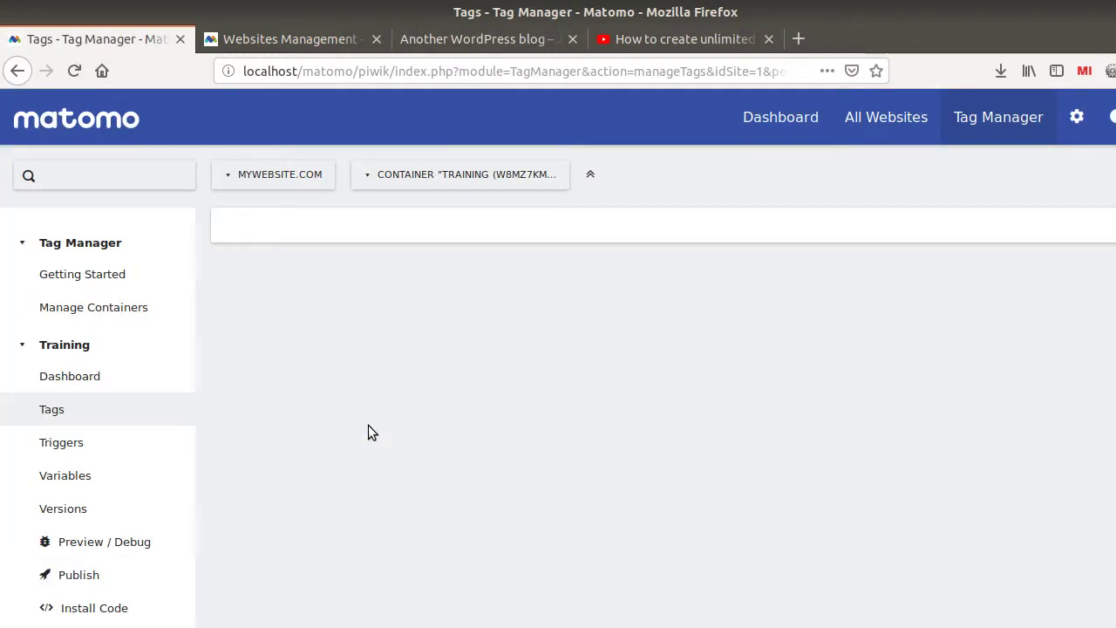
{"action": "left_click", "coordinate": [369, 455]}
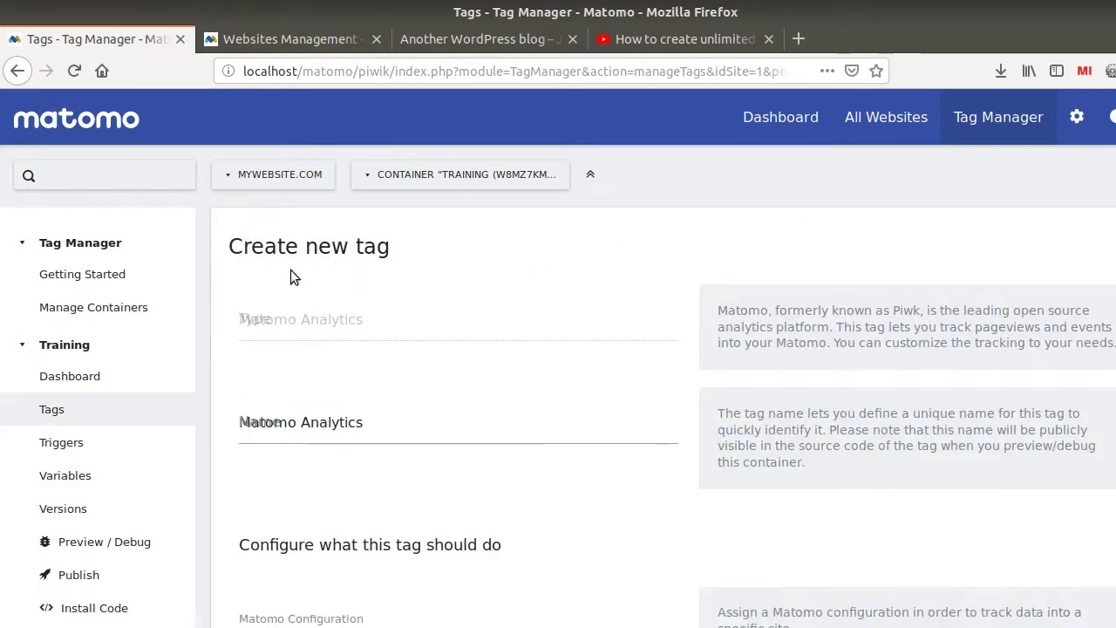
Create a new Matomo Configuration variable with the default settings for the tag.
{"action": "scroll", "coordinate": [335, 396], "scroll_direction": "down", "scroll_amount": 2}
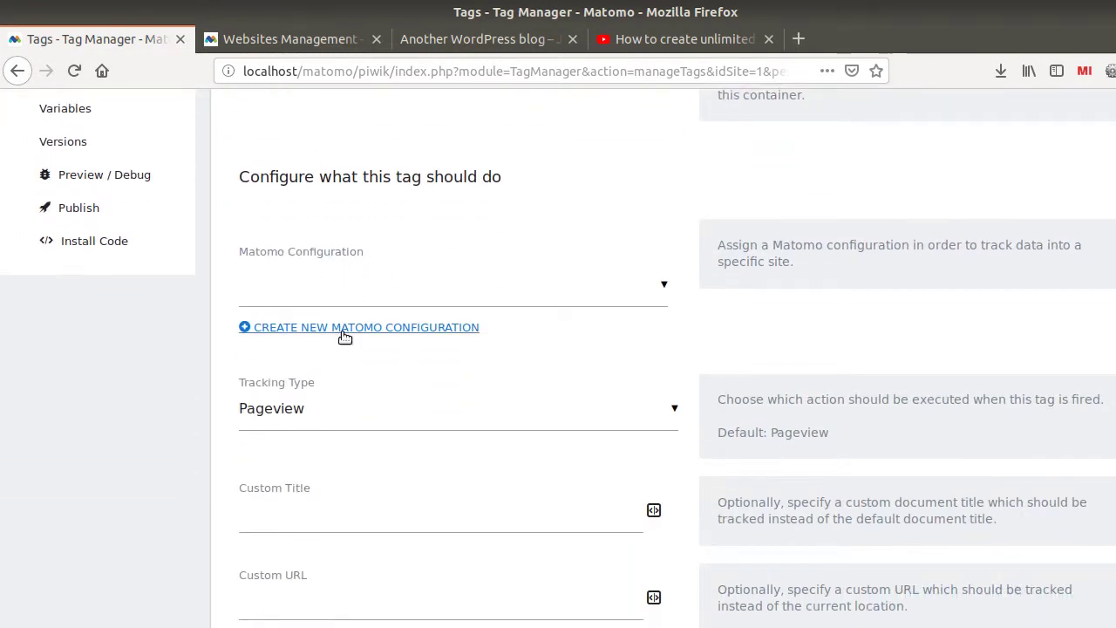
{"action": "left_click", "coordinate": [345, 330]}
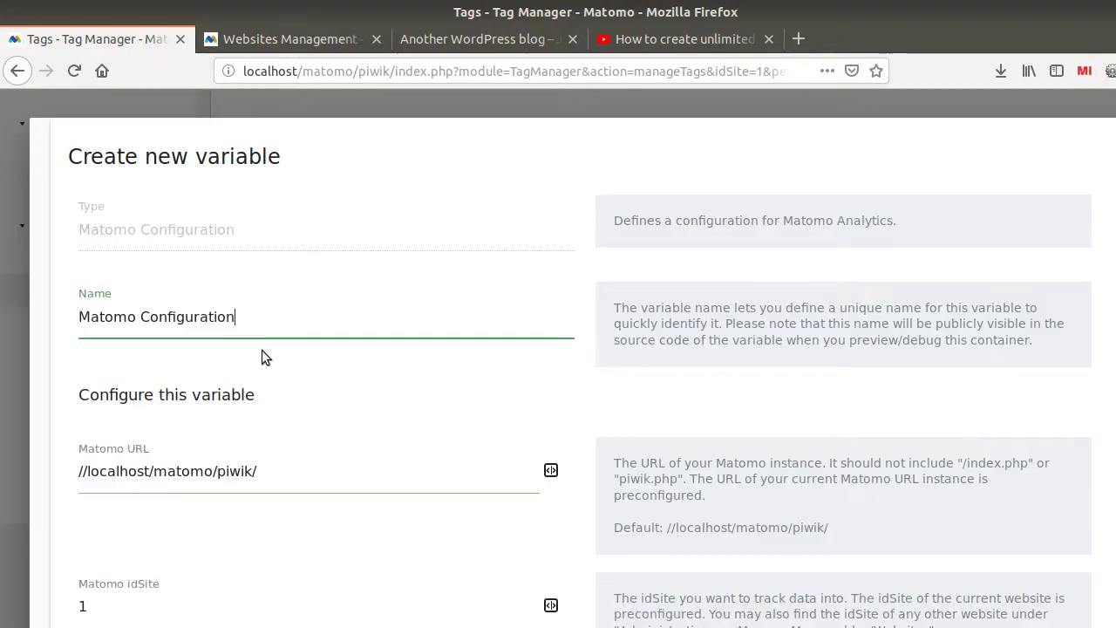
{"action": "scroll", "coordinate": [318, 479], "scroll_direction": "down", "scroll_amount": 20}
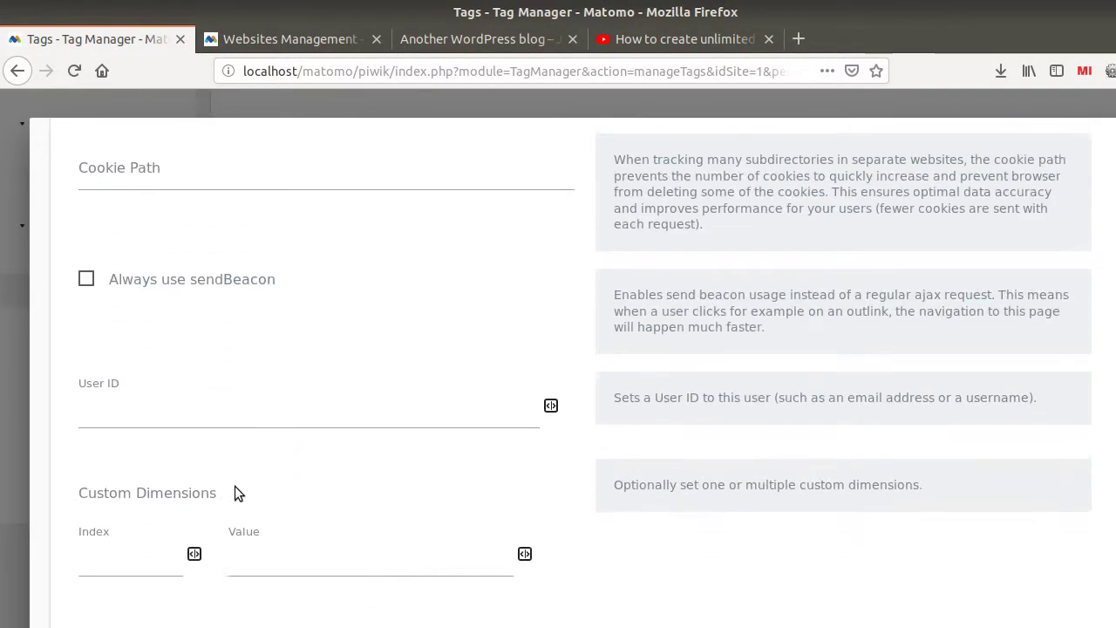
{"action": "left_click", "coordinate": [140, 523]}
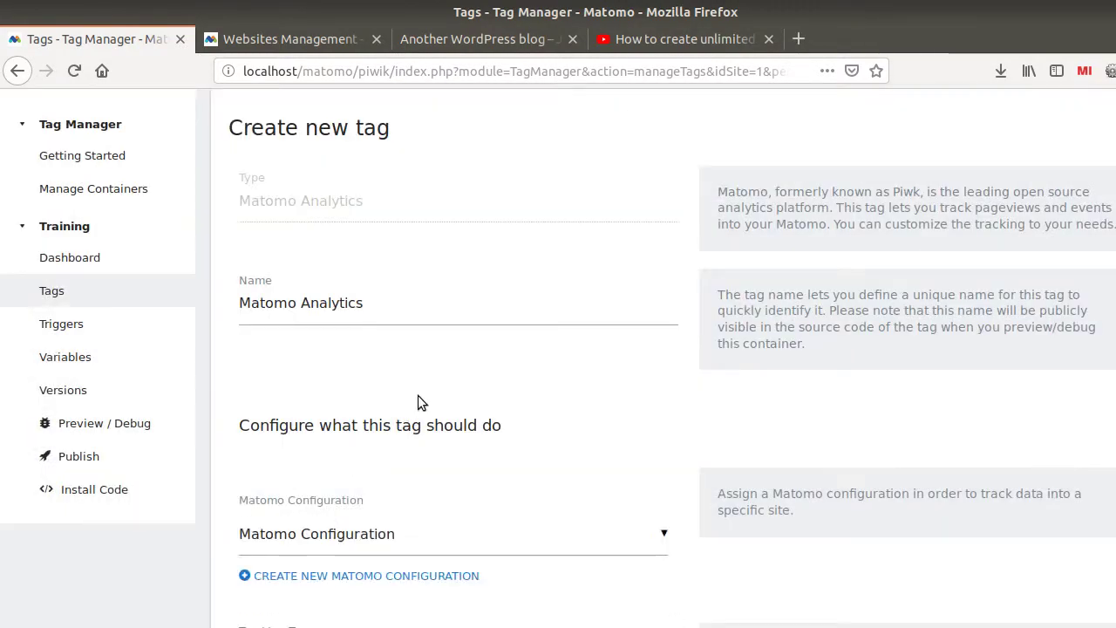
Create a Pageview trigger without conditions for executing the tag, and create the Matomo Analytics tag.
{"action": "scroll", "coordinate": [410, 436], "scroll_direction": "down", "scroll_amount": 4}
{"action": "scroll", "coordinate": [402, 485], "scroll_direction": "down", "scroll_amount": 5}
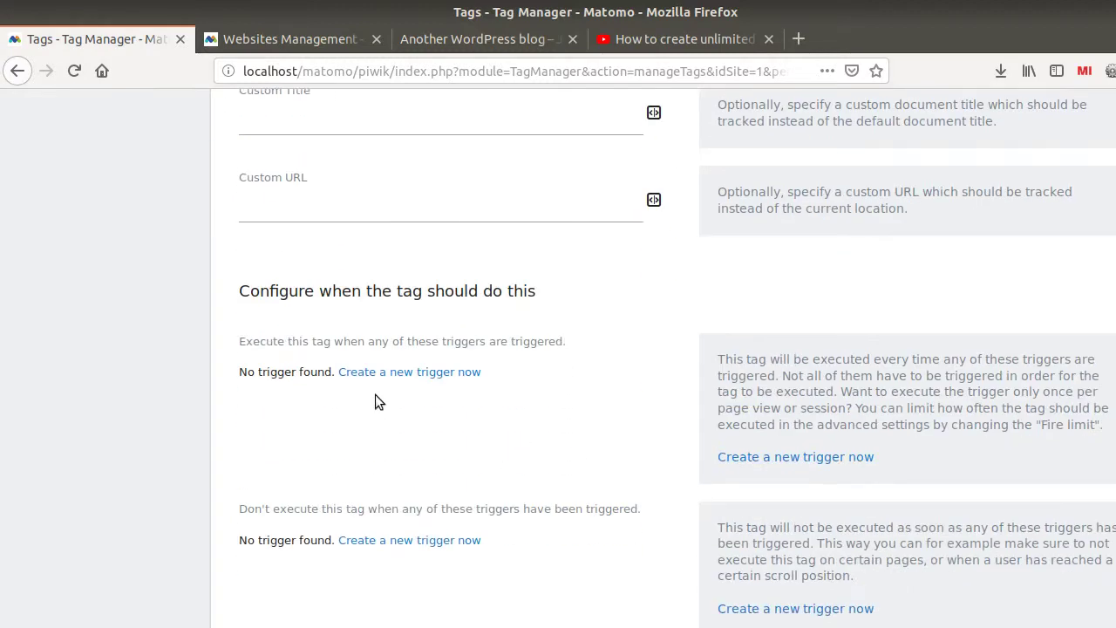
{"action": "left_click", "coordinate": [392, 372]}
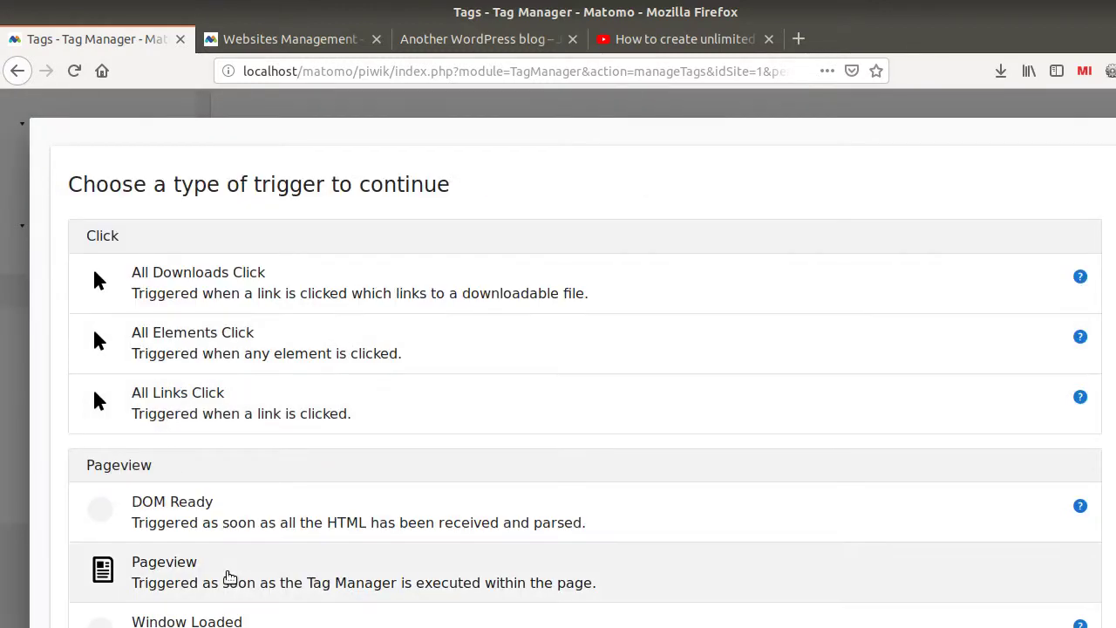
{"action": "scroll", "coordinate": [197, 494], "scroll_direction": "down", "scroll_amount": 4}
{"action": "left_click", "coordinate": [230, 241]}
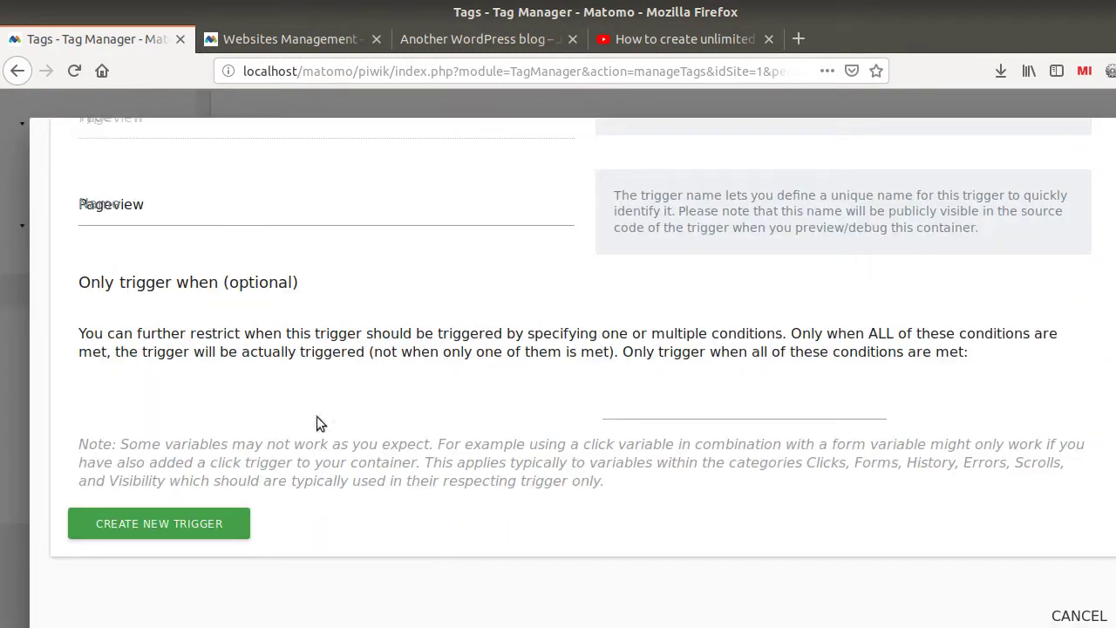
{"action": "scroll", "coordinate": [197, 588], "scroll_direction": "down", "scroll_amount": 3}
{"action": "left_click", "coordinate": [170, 526]}
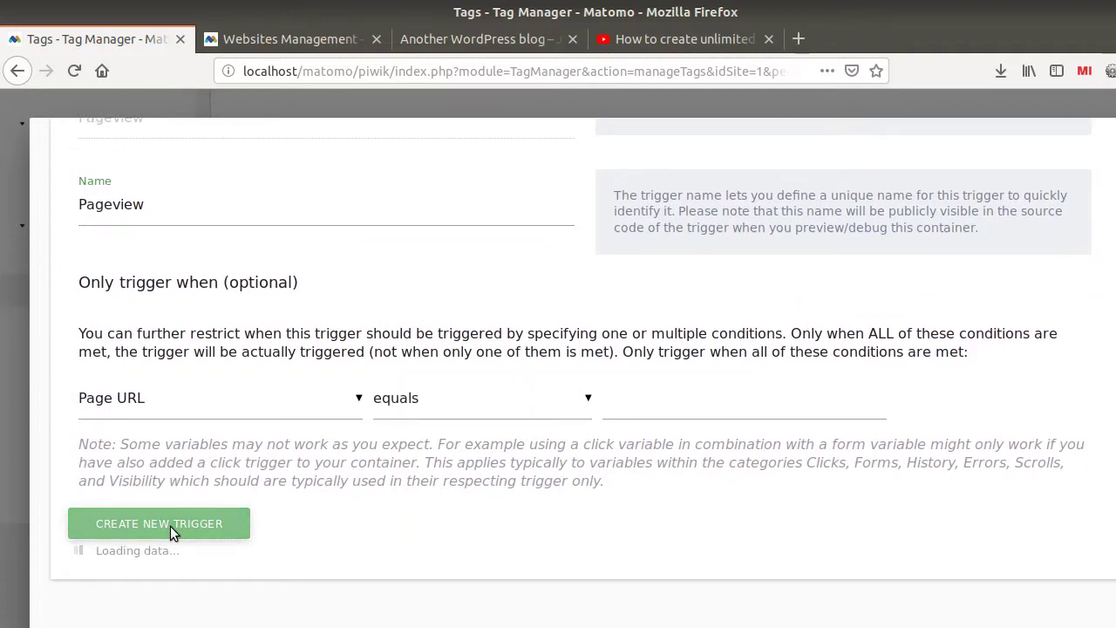
{"action": "scroll", "coordinate": [436, 531], "scroll_direction": "down", "scroll_amount": 10}
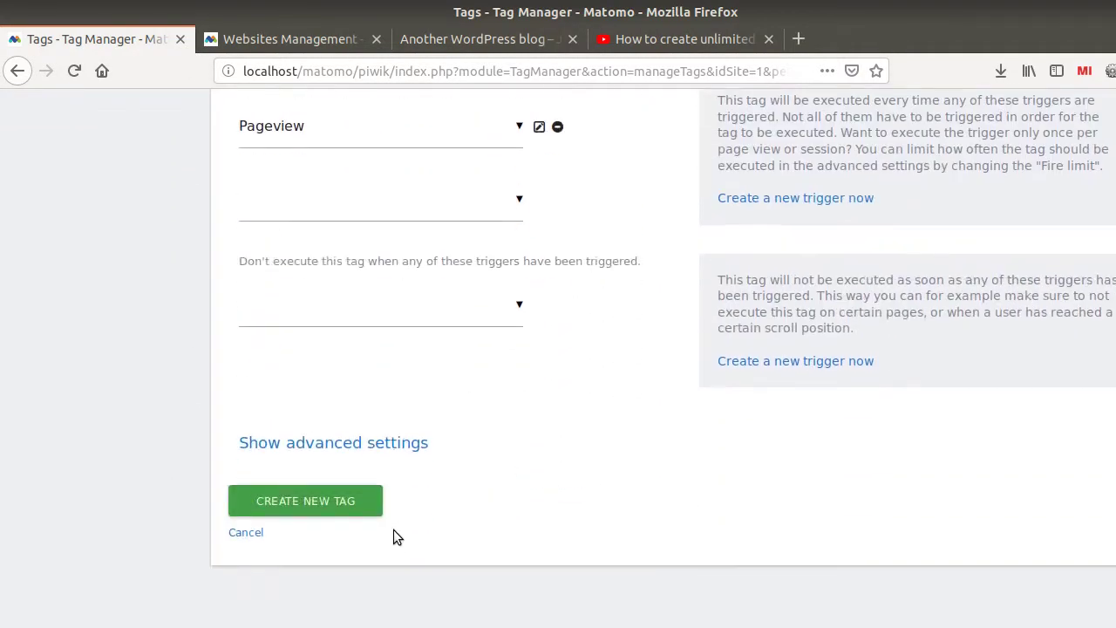
{"action": "left_click", "coordinate": [342, 502]}
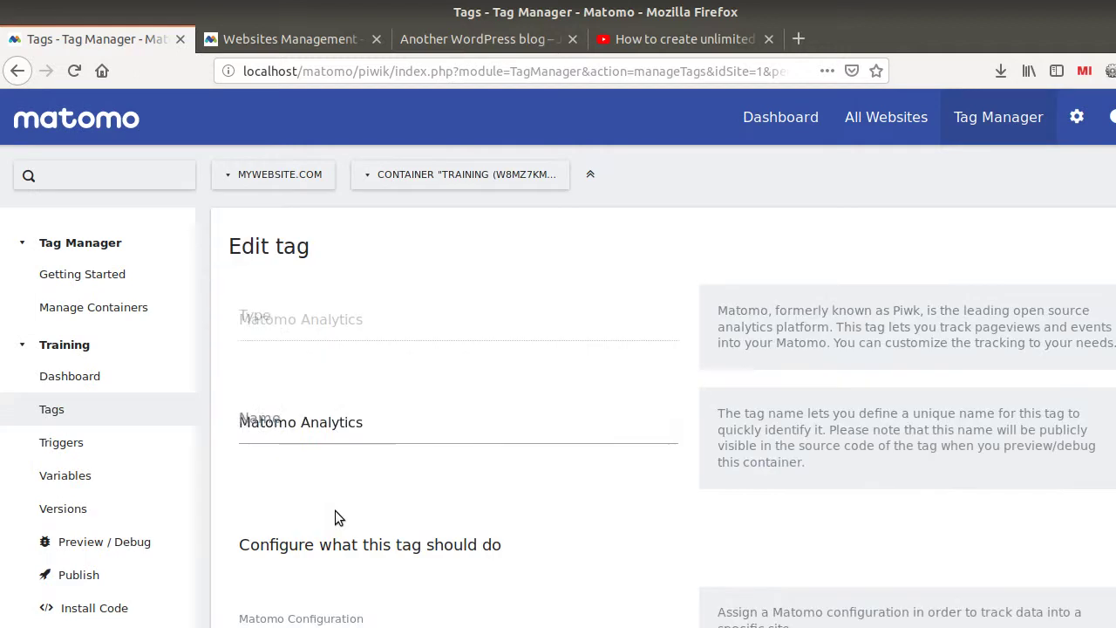
Check the WordPress blog's home page and return to the Matomo configuration assigned to the tag.
{"action": "left_click", "coordinate": [421, 39]}
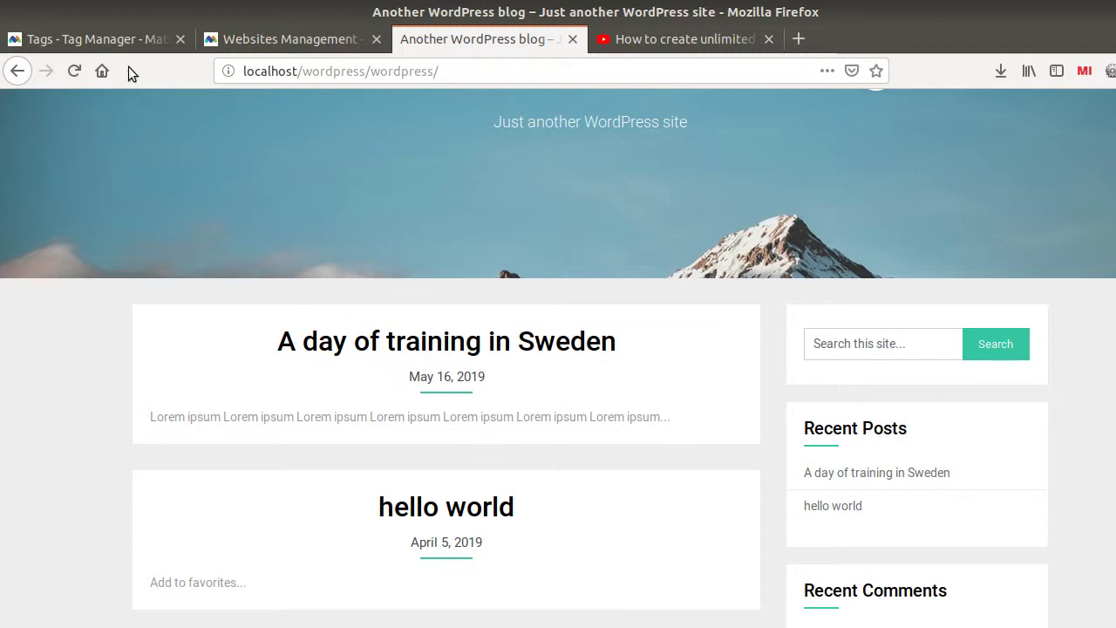
{"action": "left_click", "coordinate": [123, 39]}
{"action": "scroll", "coordinate": [302, 474], "scroll_direction": "down", "scroll_amount": 5}
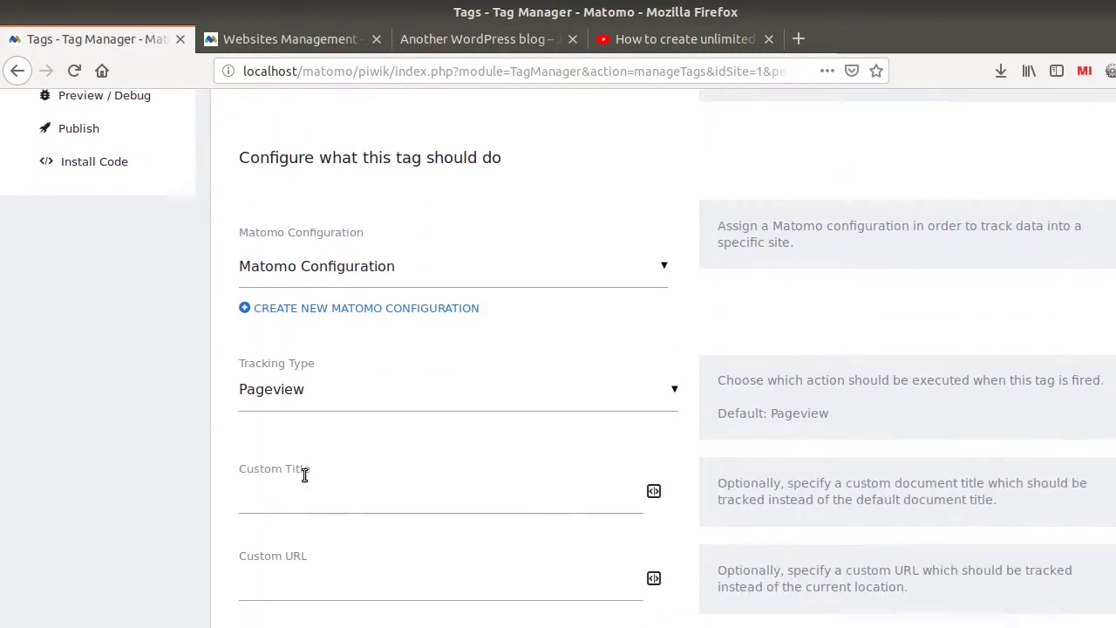
Open the Training container's Matomo Configuration variable for editing and highlight its Matomo idSite value.
{"action": "scroll", "coordinate": [356, 369], "scroll_direction": "up", "scroll_amount": 2}
{"action": "left_click", "coordinate": [74, 237]}
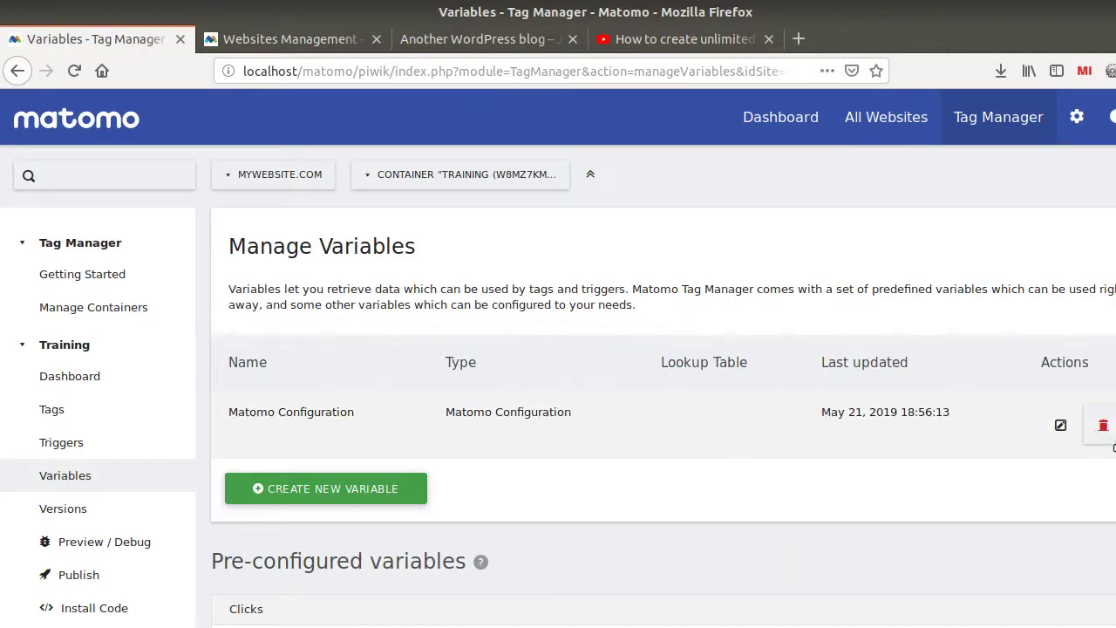
{"action": "left_click", "coordinate": [1059, 427]}
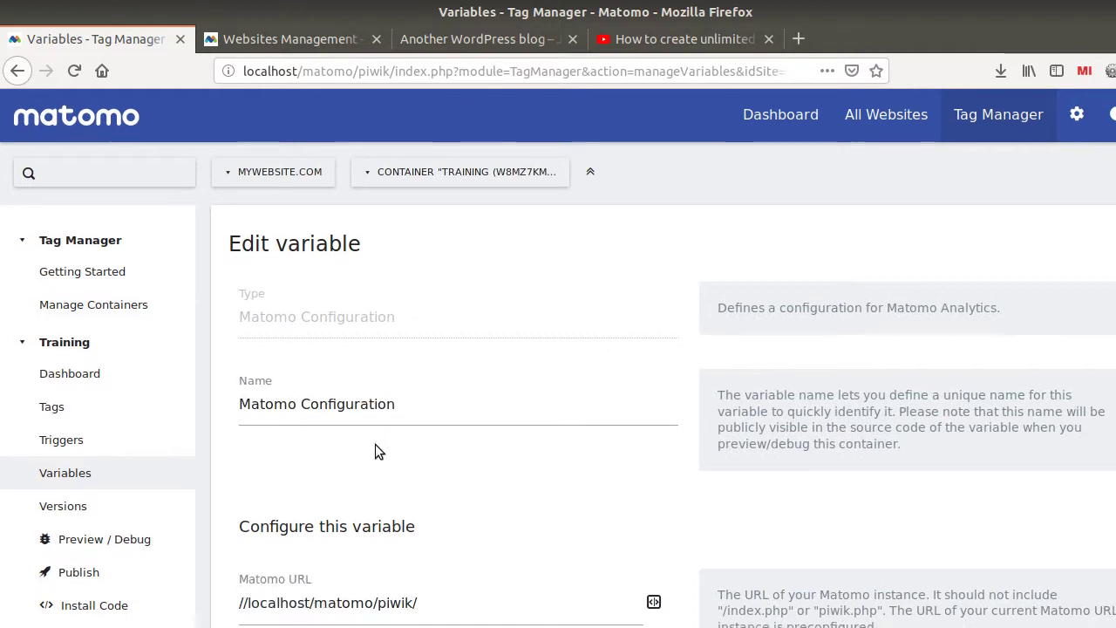
{"action": "scroll", "coordinate": [374, 451], "scroll_direction": "down", "scroll_amount": 3}
{"action": "left_click", "coordinate": [260, 499]}
{"action": "double_click", "coordinate": [260, 499]}
{"action": "scroll", "coordinate": [451, 551], "scroll_direction": "up", "scroll_amount": 3}
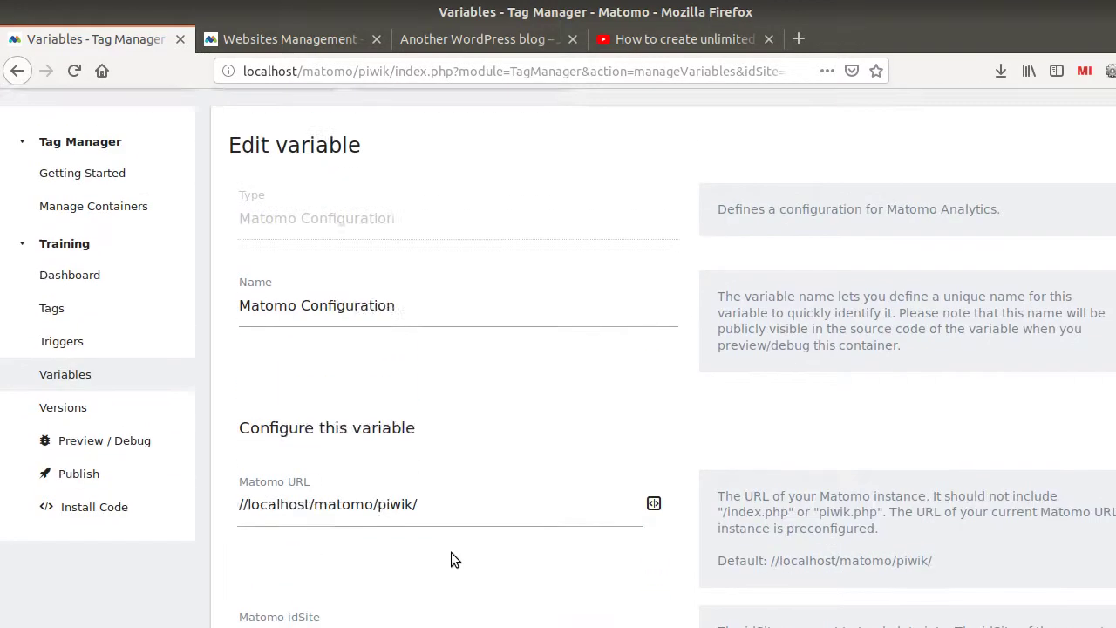
Open the Matomo administration in a new browser tab and bring up the list of managed measurables.
{"action": "right_click", "coordinate": [871, 118]}
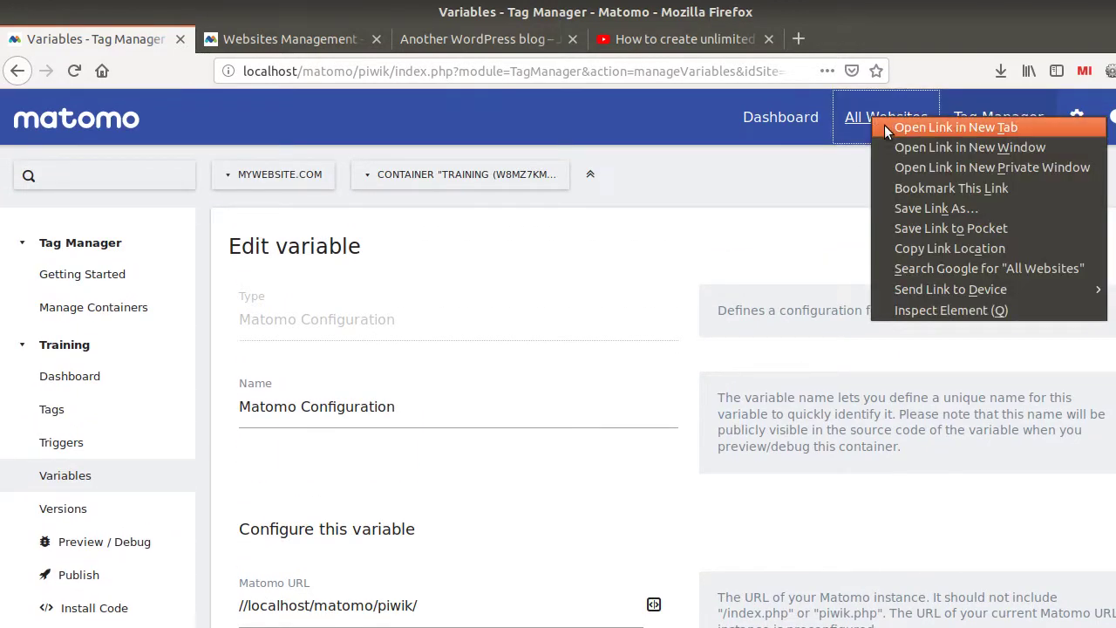
{"action": "key", "text": "Escape"}
{"action": "right_click", "coordinate": [1072, 124]}
{"action": "left_click", "coordinate": [1078, 133]}
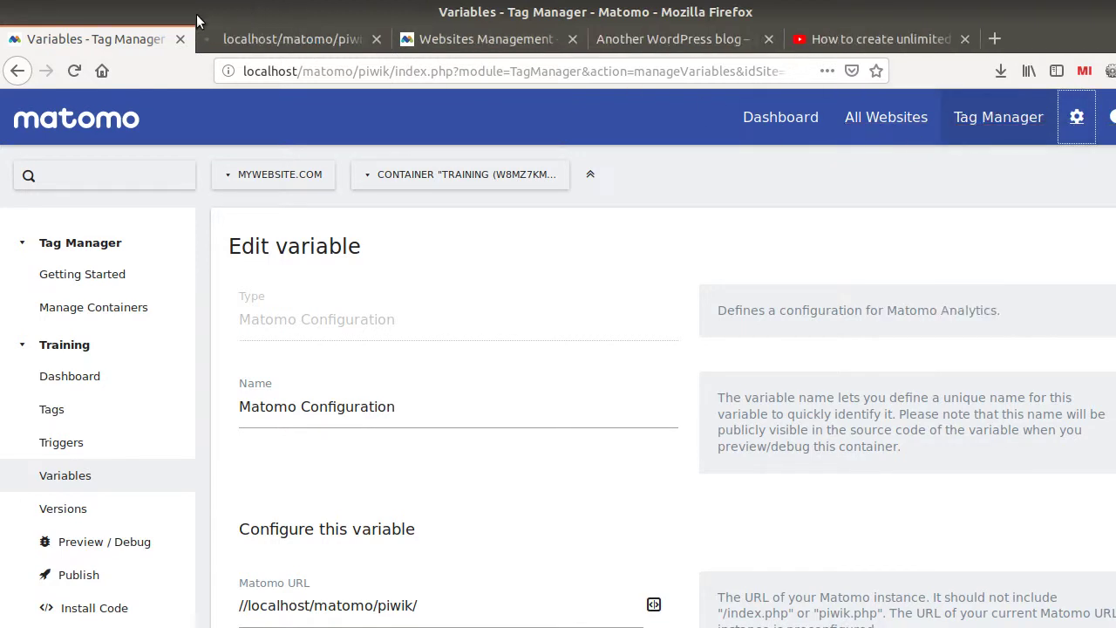
{"action": "left_click", "coordinate": [257, 43]}
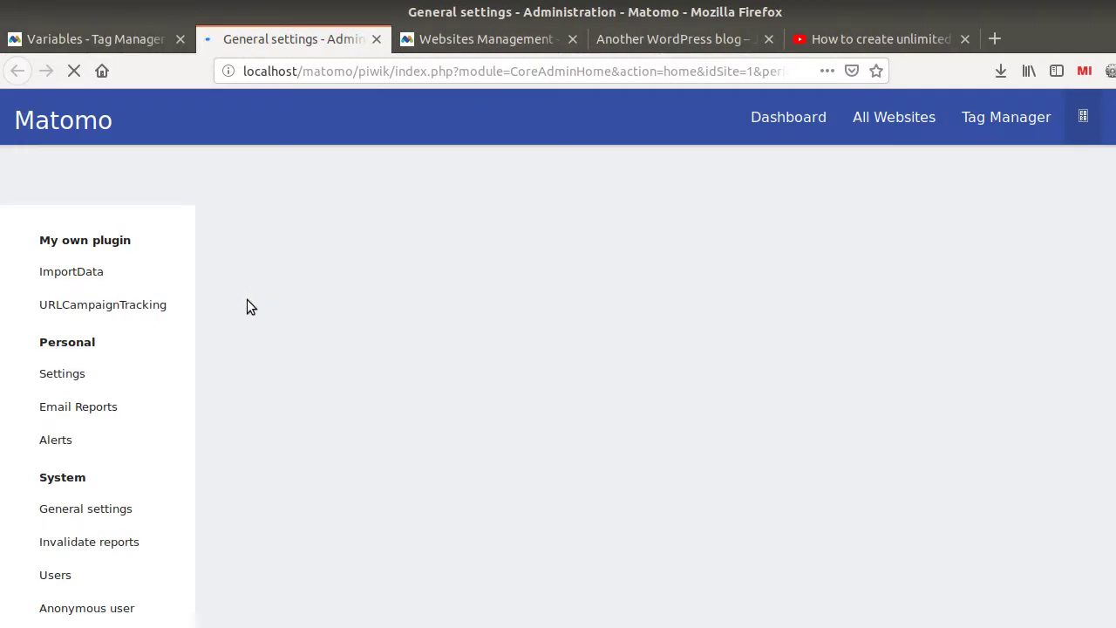
{"action": "scroll", "coordinate": [139, 495], "scroll_direction": "down", "scroll_amount": 1}
{"action": "scroll", "coordinate": [141, 496], "scroll_direction": "down", "scroll_amount": 10}
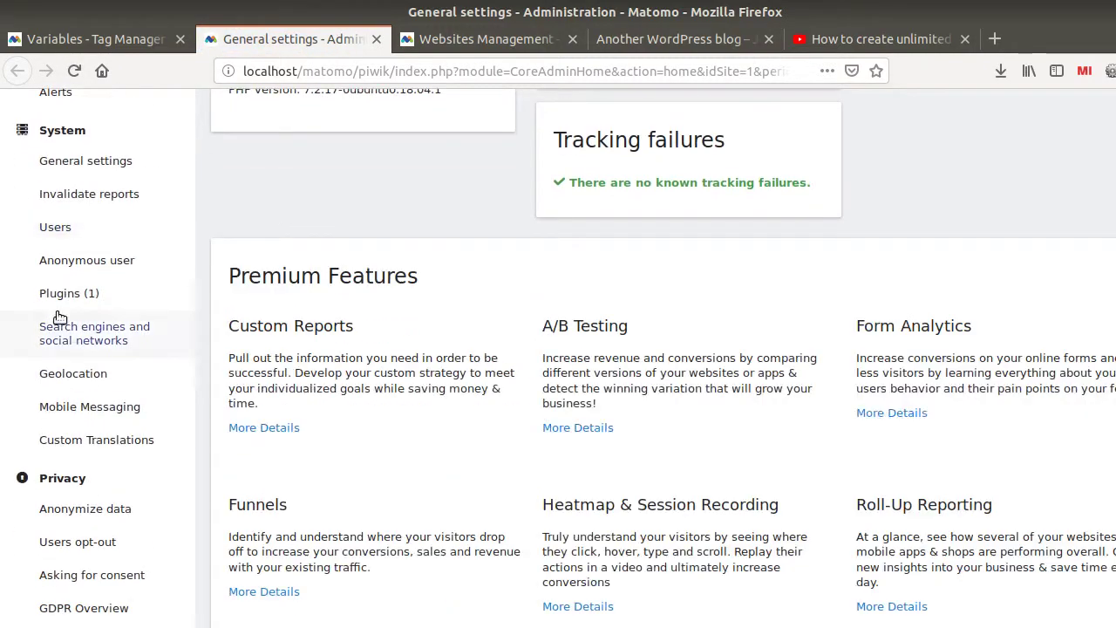
{"action": "left_click", "coordinate": [76, 462]}
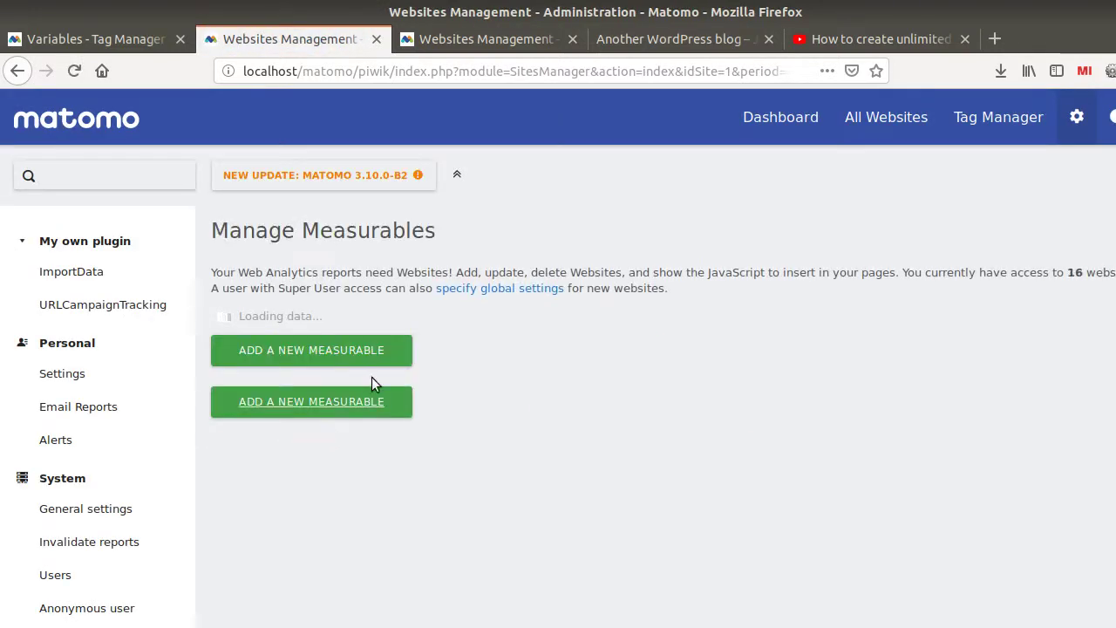
{"action": "scroll", "coordinate": [347, 482], "scroll_direction": "down", "scroll_amount": 4}
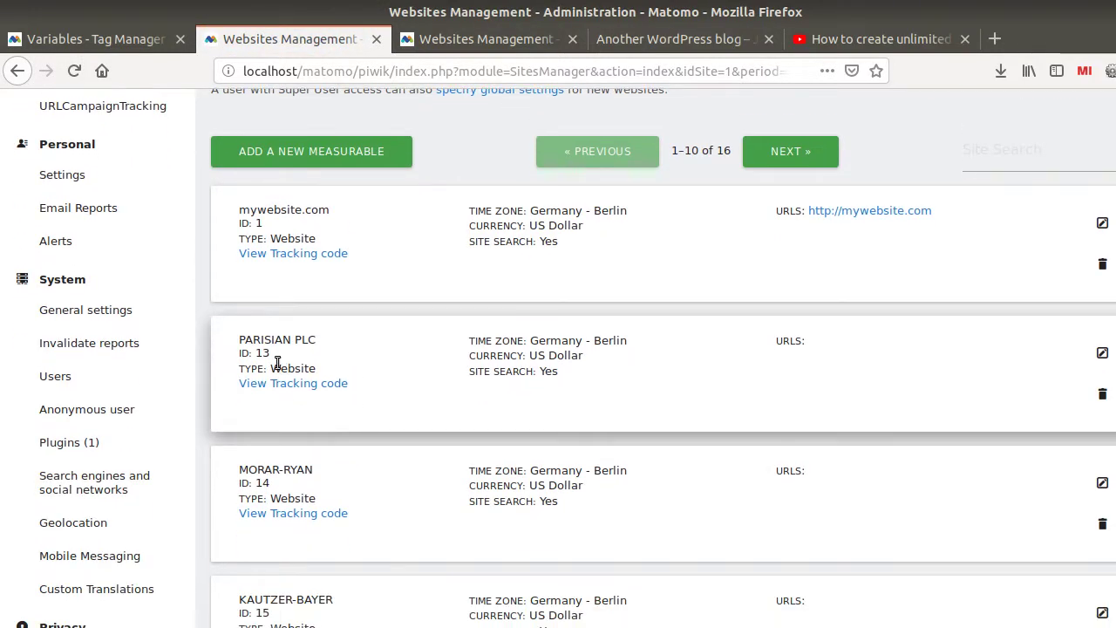
Examine the measurables' site IDs, highlighting those of PARISIAN PLC and MORAR-RYAN.
{"action": "double_click", "coordinate": [261, 482]}
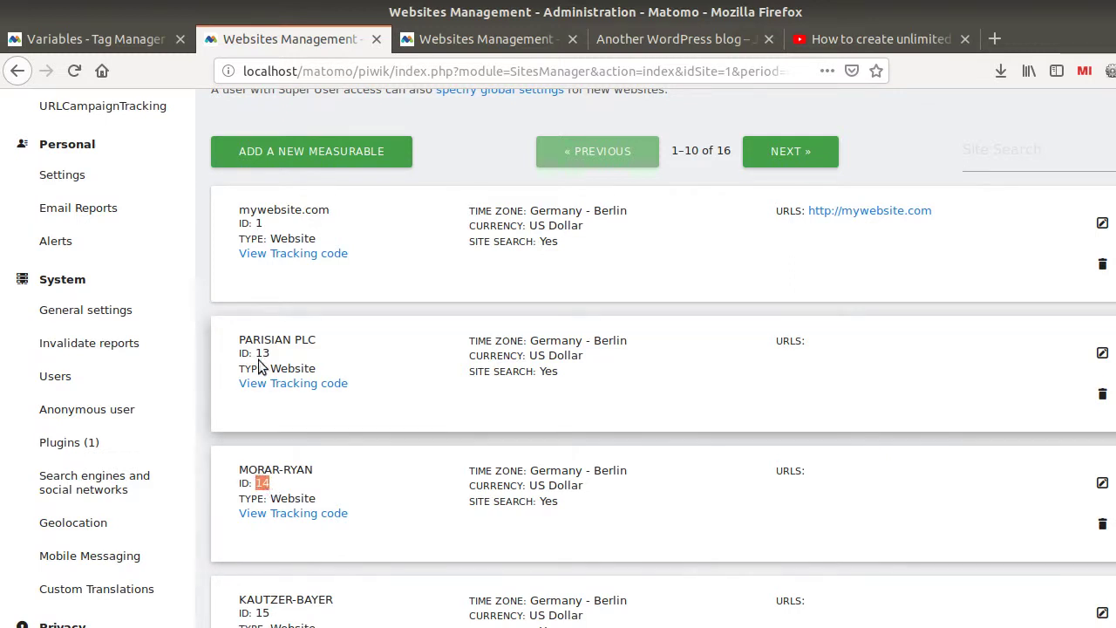
{"action": "left_click_drag", "start_coordinate": [269, 355], "coordinate": [262, 348]}
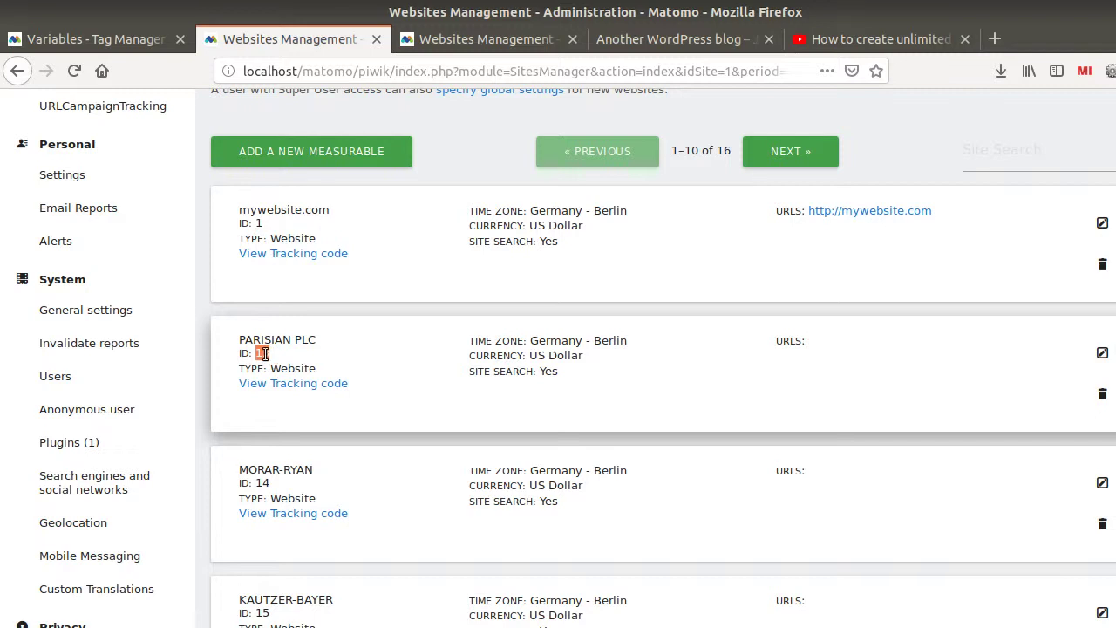
{"action": "left_click", "coordinate": [269, 481]}
{"action": "double_click", "coordinate": [269, 480]}
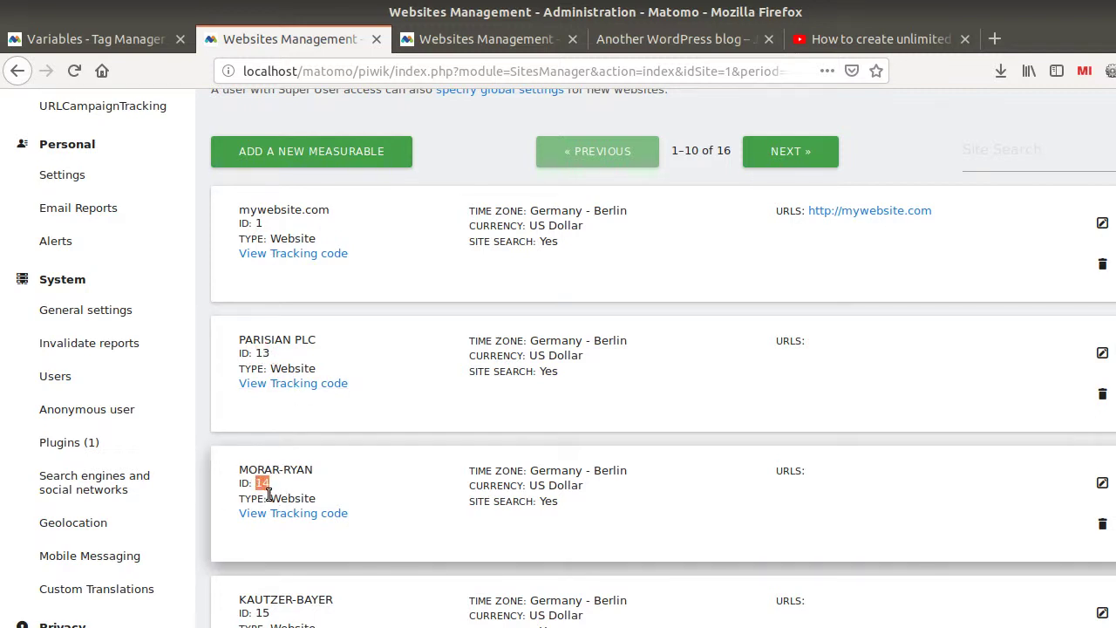
{"action": "scroll", "coordinate": [266, 501], "scroll_direction": "up", "scroll_amount": 4}
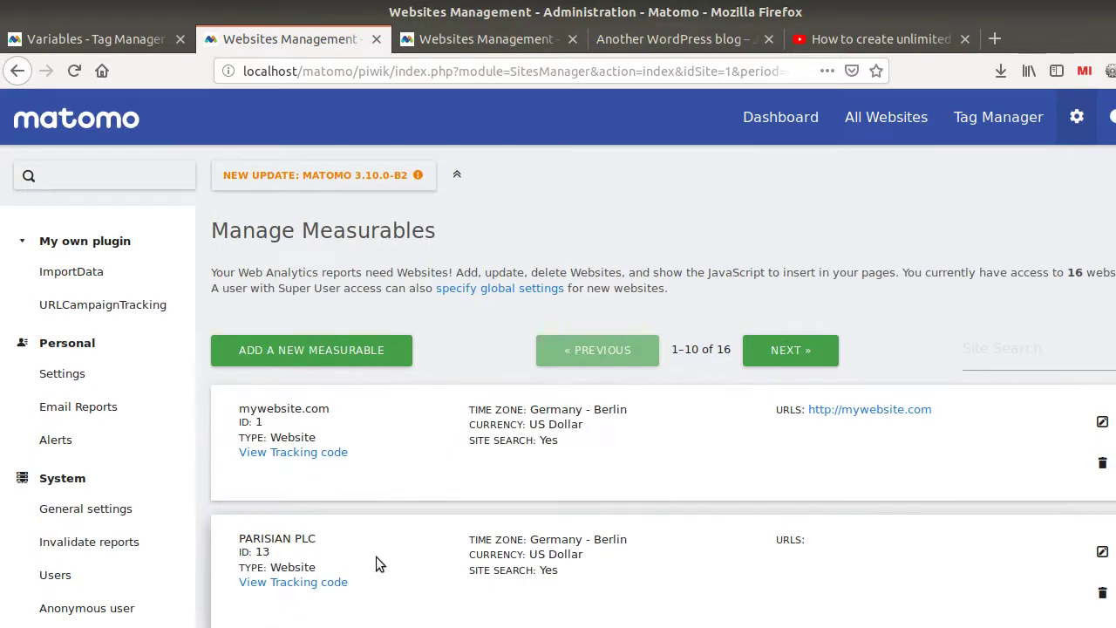
{"action": "scroll", "coordinate": [375, 540], "scroll_direction": "down", "scroll_amount": 6}
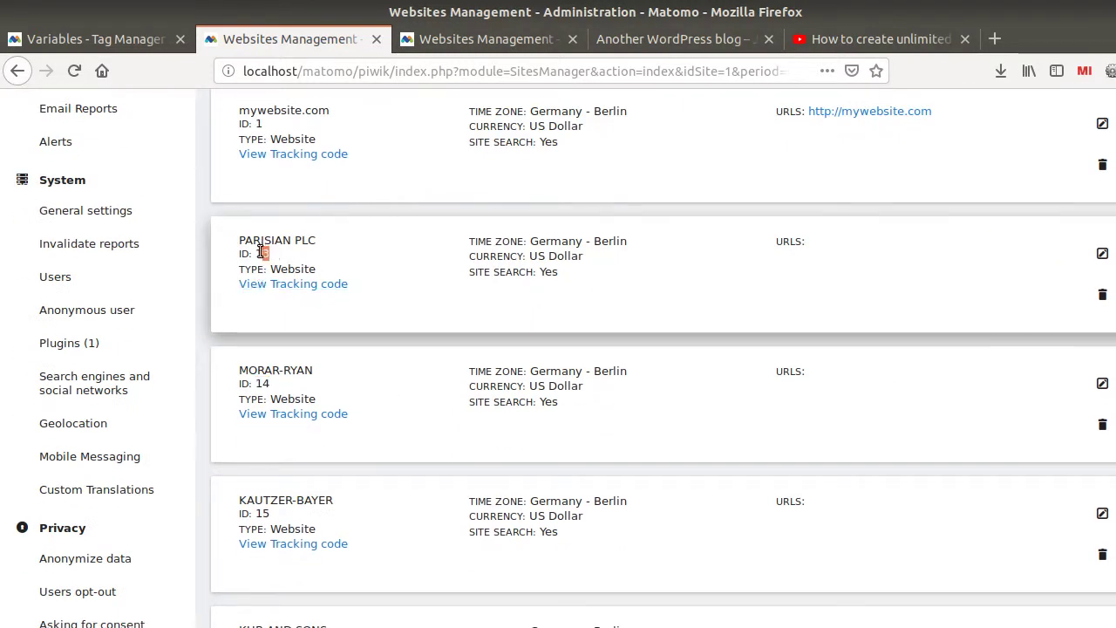
{"action": "double_click", "coordinate": [262, 384]}
{"action": "scroll", "coordinate": [595, 327], "scroll_direction": "up", "scroll_amount": 4}
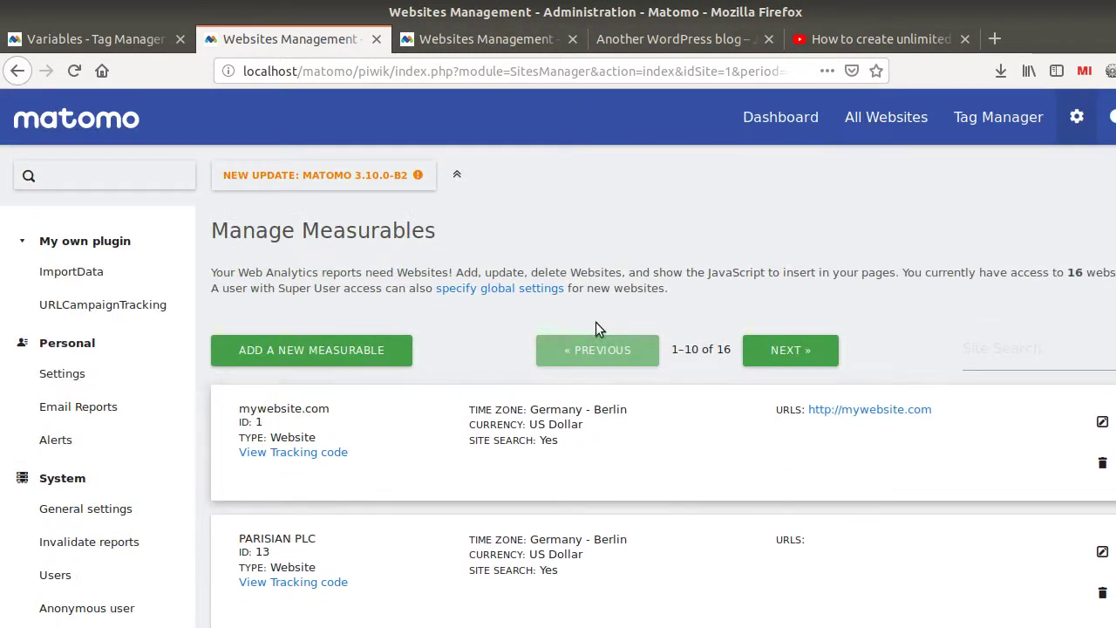
Return to the Matomo Configuration variable and open the variable selection for its Matomo idSite.
{"action": "left_click", "coordinate": [104, 39]}
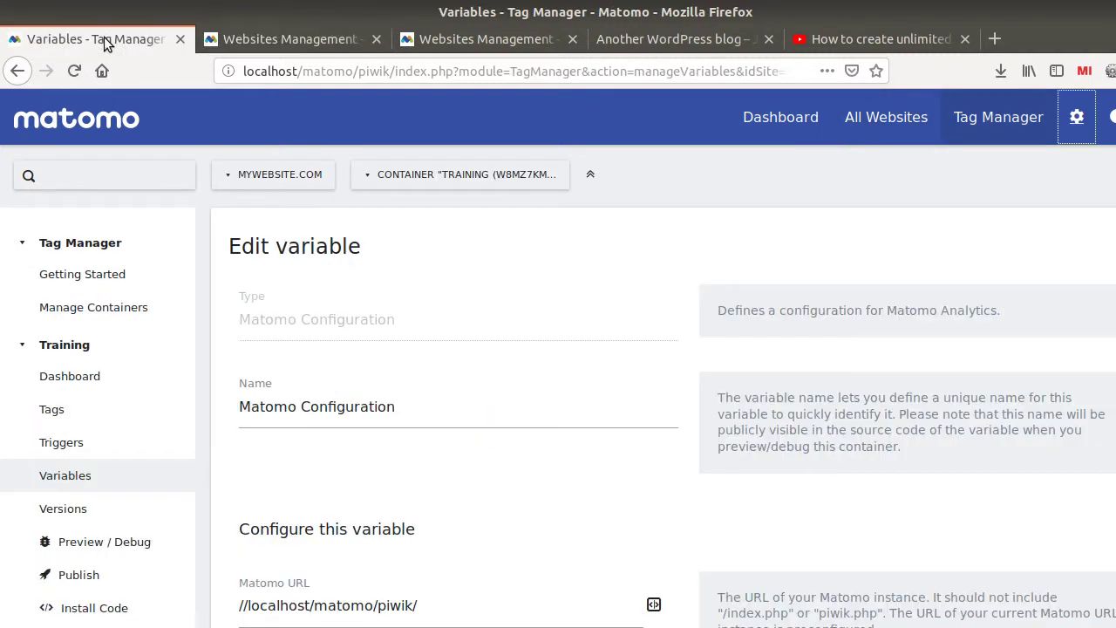
{"action": "scroll", "coordinate": [261, 505], "scroll_direction": "down", "scroll_amount": 5}
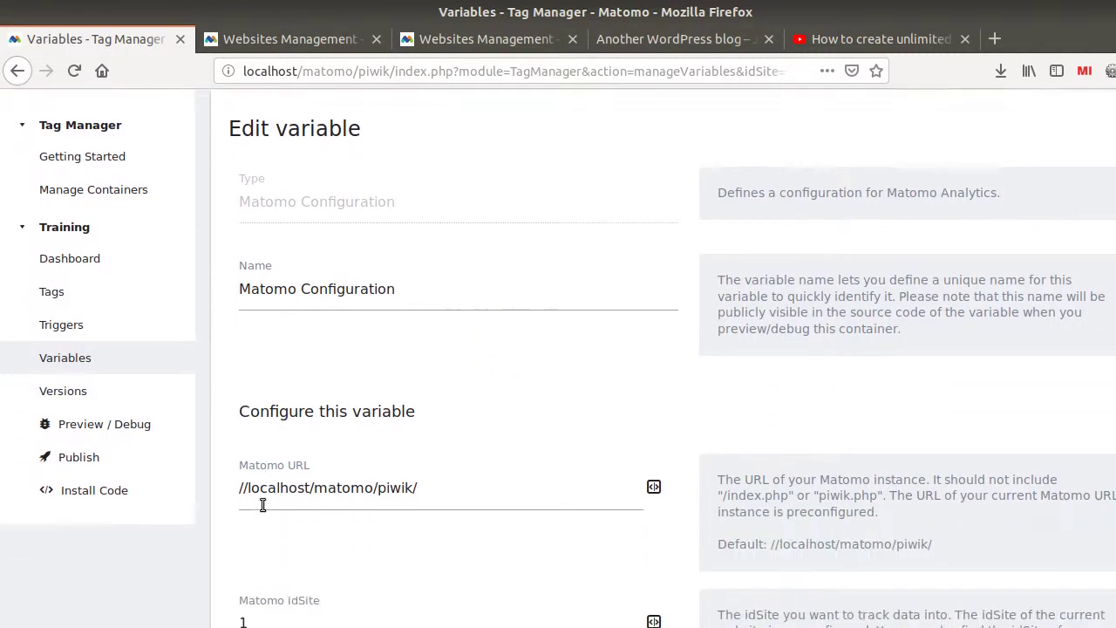
{"action": "scroll", "coordinate": [270, 499], "scroll_direction": "down", "scroll_amount": 2}
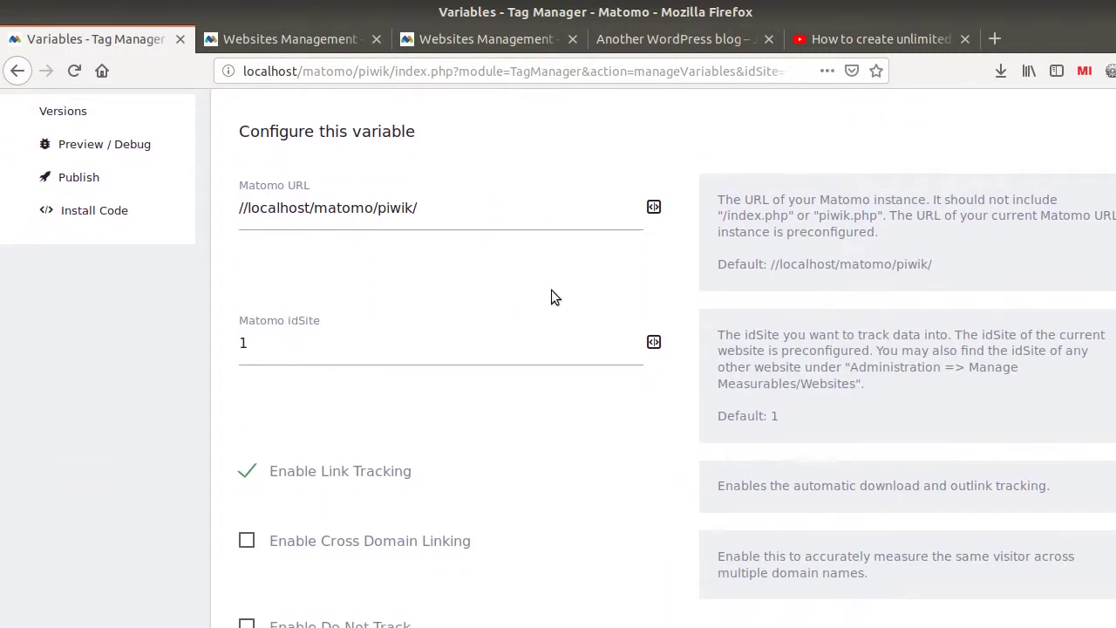
{"action": "left_click", "coordinate": [652, 342]}
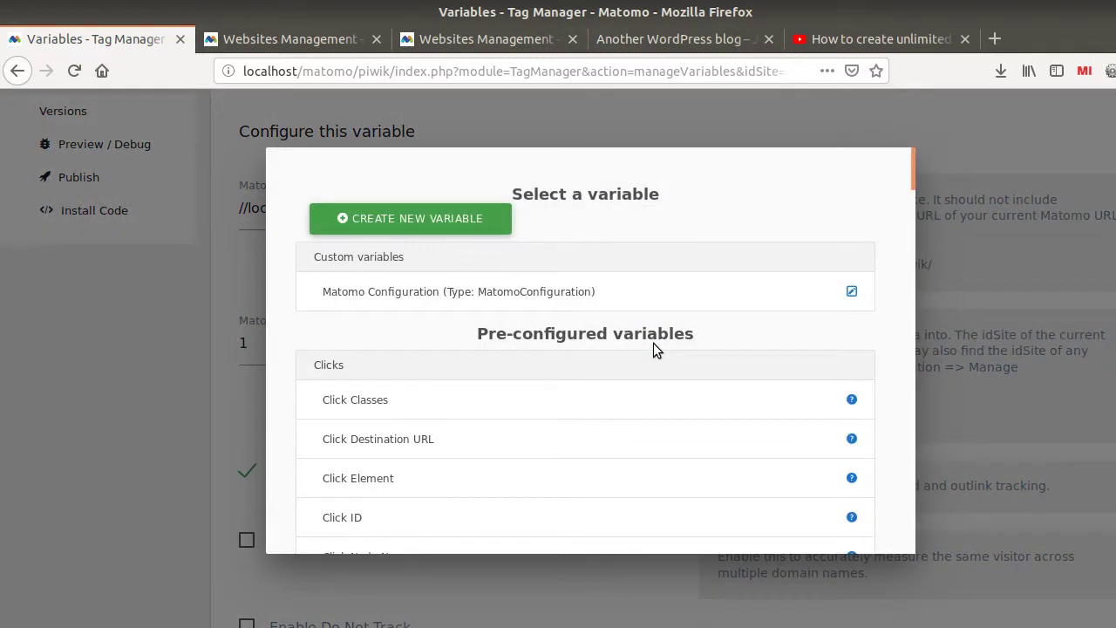
Start creating a new custom variable of type URL Variable from the variable selection.
{"action": "left_click", "coordinate": [435, 218]}
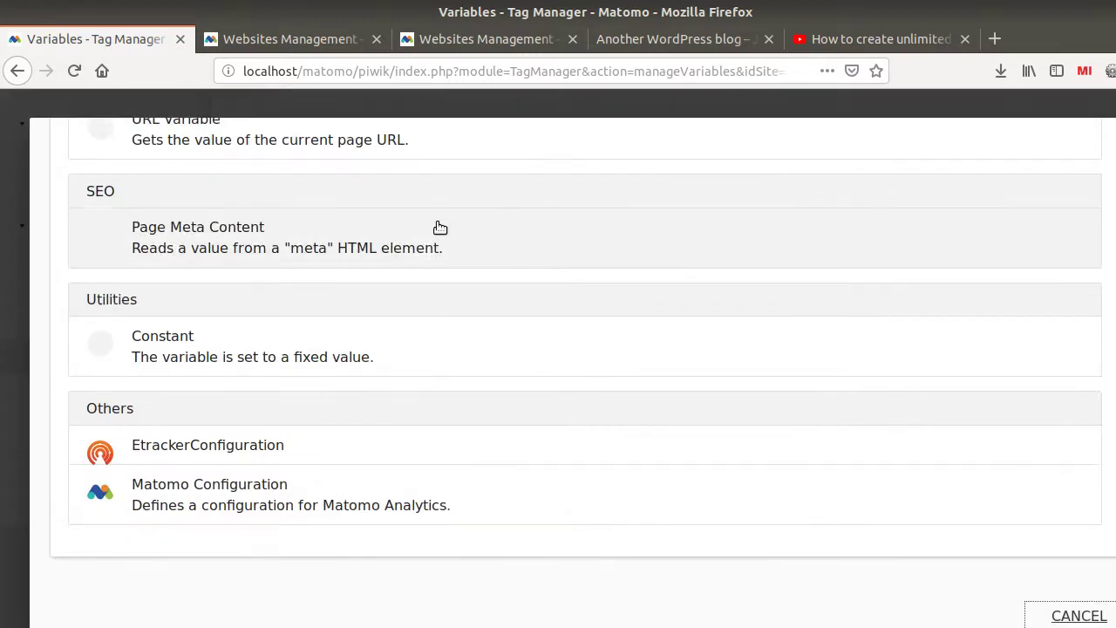
{"action": "scroll", "coordinate": [314, 488], "scroll_direction": "up", "scroll_amount": 5}
{"action": "scroll", "coordinate": [297, 518], "scroll_direction": "up", "scroll_amount": 1}
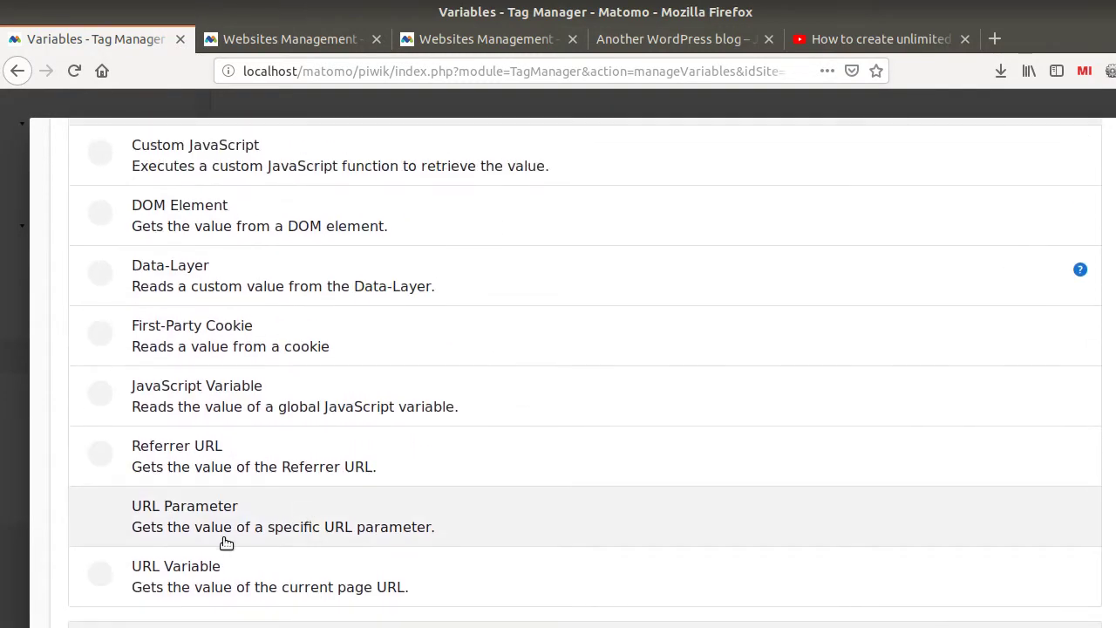
{"action": "left_click", "coordinate": [193, 577]}
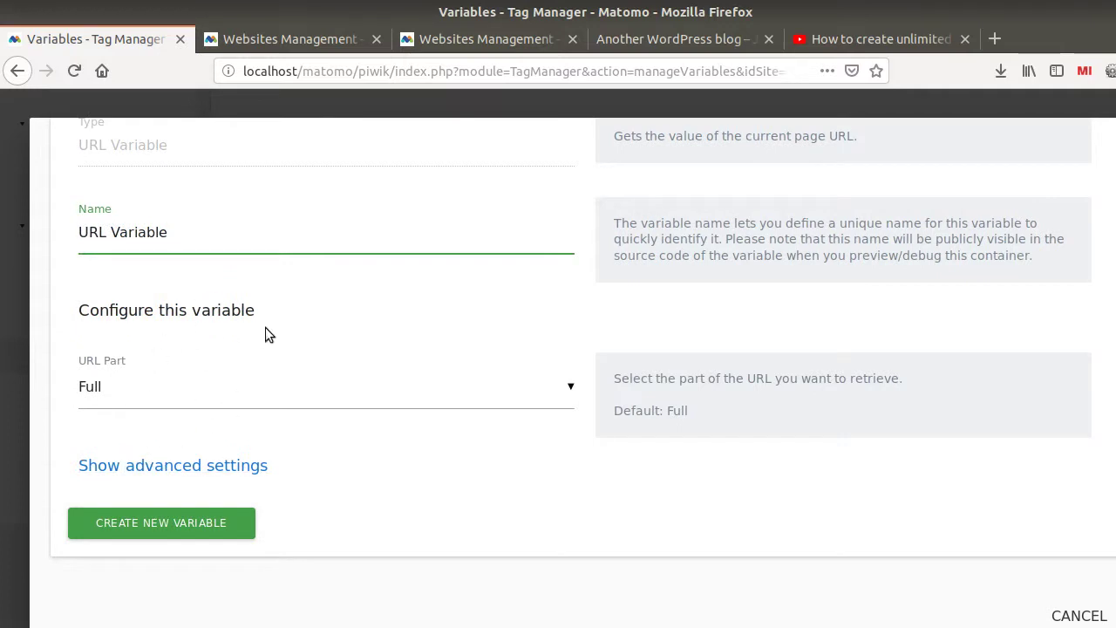
{"action": "left_click", "coordinate": [197, 397]}
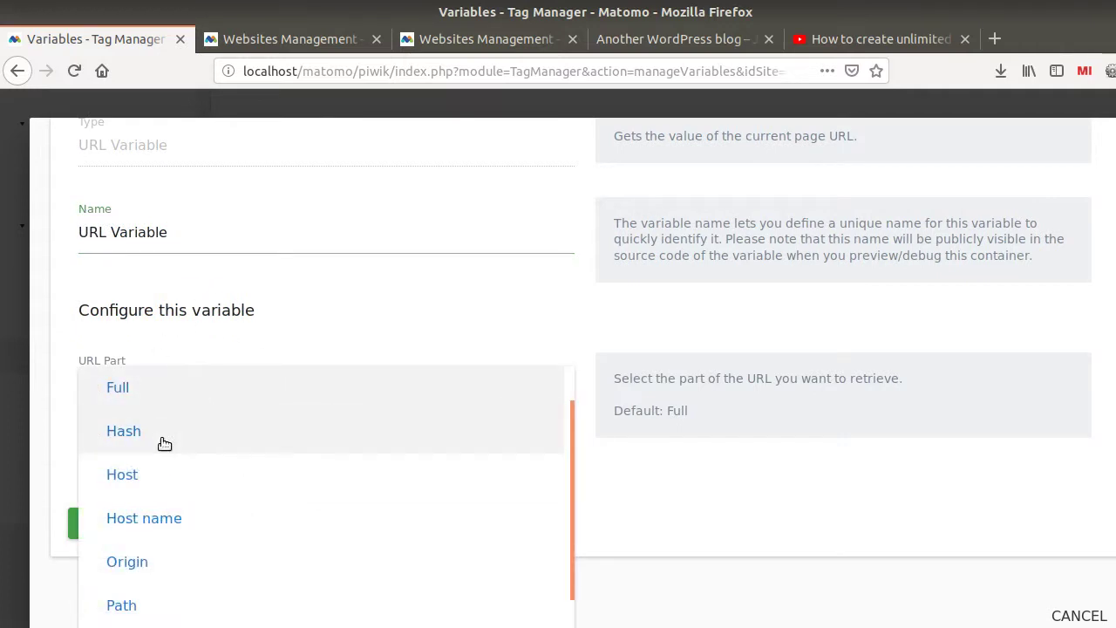
Name the new URL variable "if contains sweden go to 13 and hello world 14".
{"action": "left_click", "coordinate": [219, 240]}
{"action": "scroll", "coordinate": [184, 275], "scroll_direction": "up", "scroll_amount": 2}
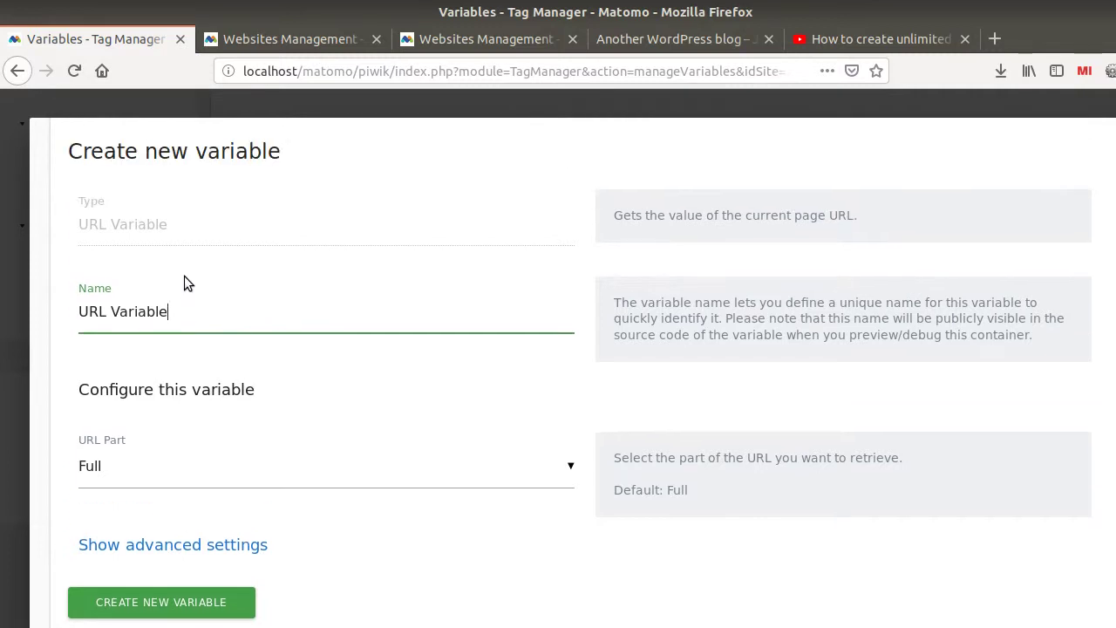
{"action": "key", "text": "ctrl+a"}
{"action": "type", "text": "l"}
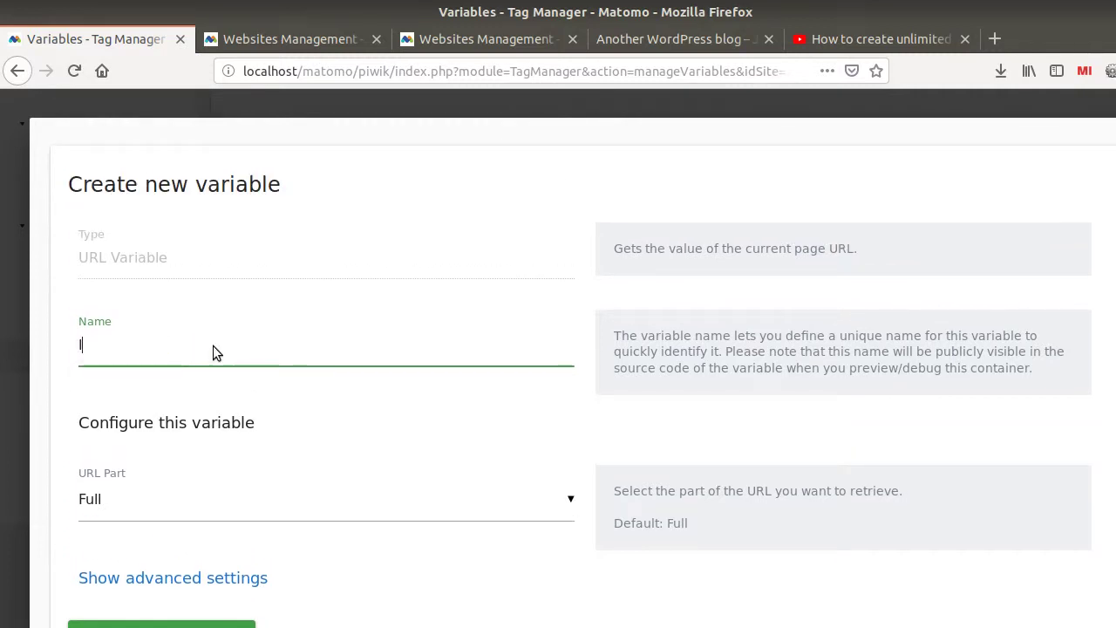
{"action": "type", "text": "ooup"}
{"action": "key", "text": "ctrl+a"}
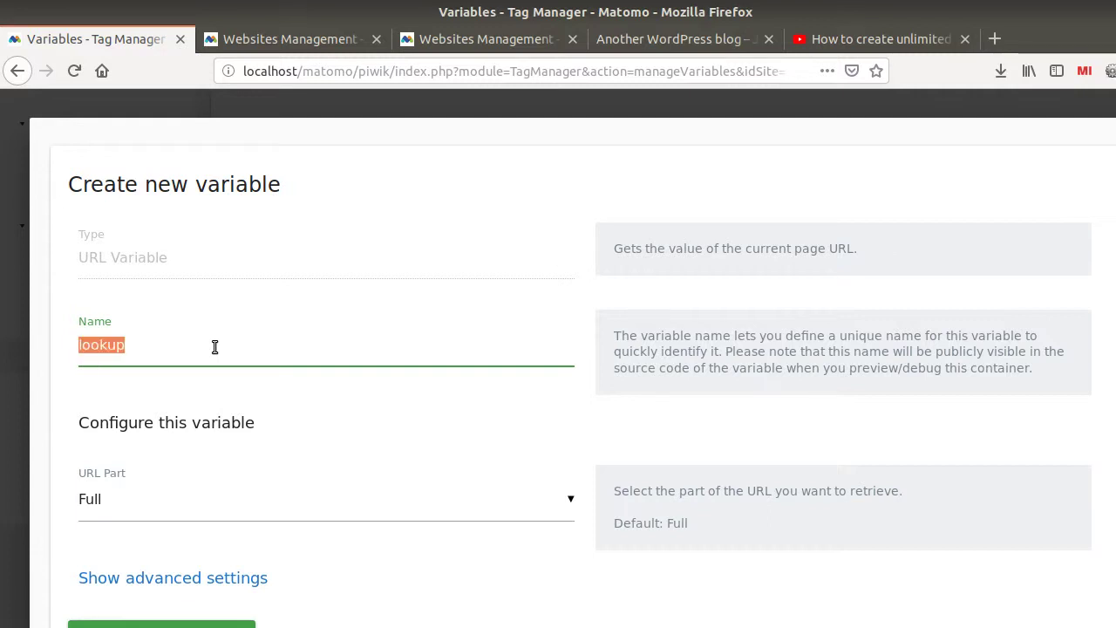
{"action": "type", "text": "if 13 goes to"}
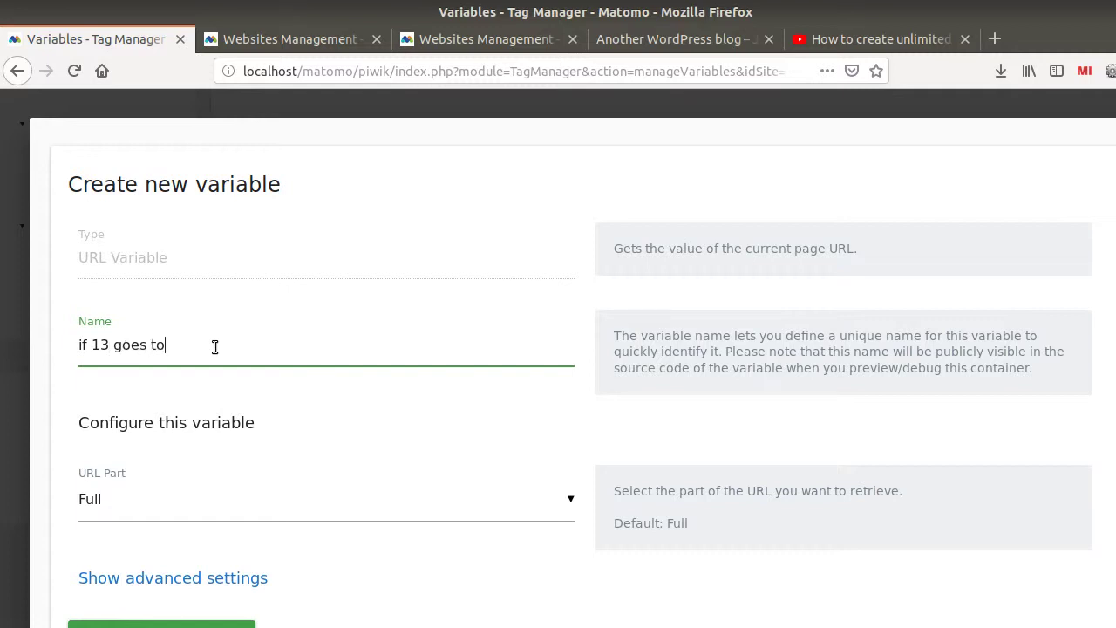
{"action": "key", "text": "BackSpace"}
{"action": "key", "text": "BackSpace"}
{"action": "key", "text": "BackSpace"}
{"action": "key", "text": "BackSpace"}
{"action": "key", "text": "BackSpace"}
{"action": "key", "text": "BackSpace"}
{"action": "type", "text": "contains sweden"}
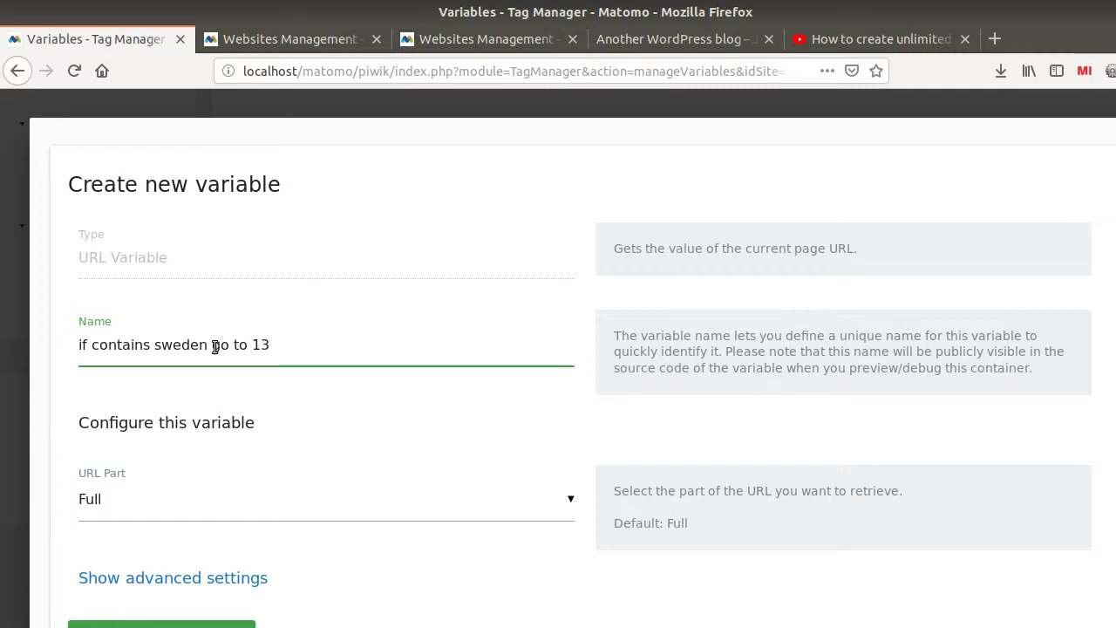
{"action": "type", "text": "hello world 14"}
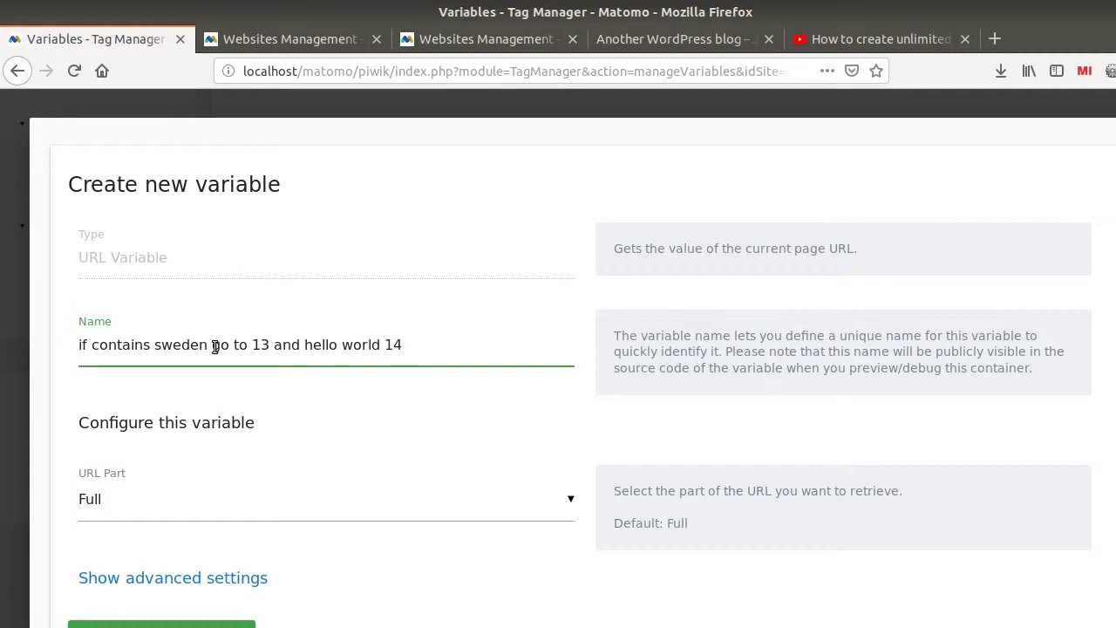
{"action": "scroll", "coordinate": [323, 388], "scroll_direction": "down", "scroll_amount": 2}
{"action": "left_click_drag", "start_coordinate": [472, 258], "coordinate": [88, 244]}
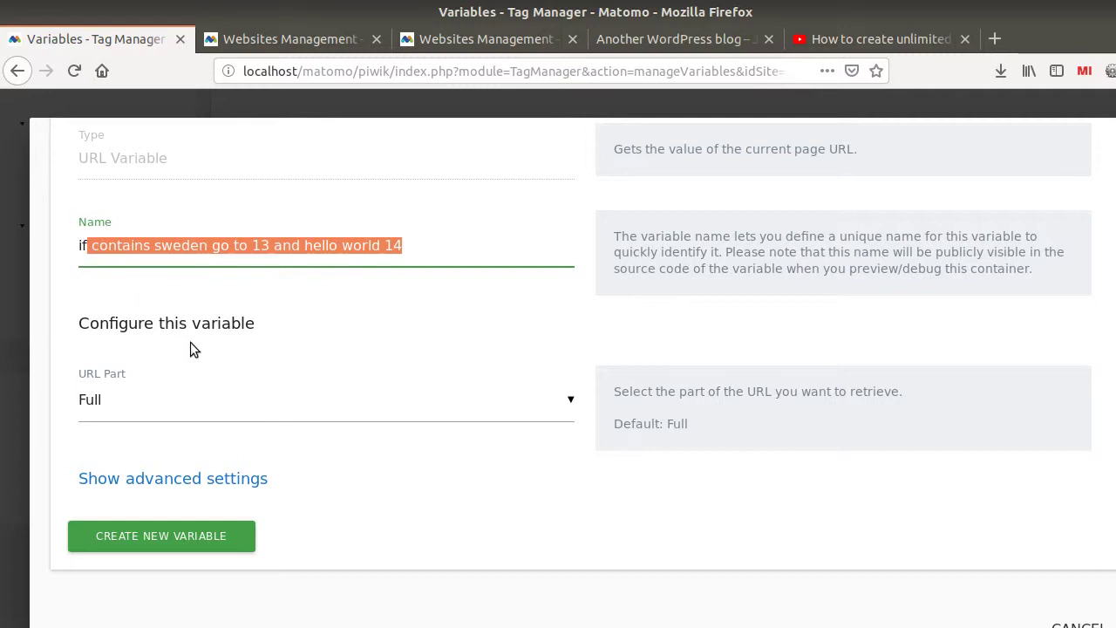
Review the available URL parts and set the variable's URL Part to Path.
{"action": "left_click", "coordinate": [250, 398]}
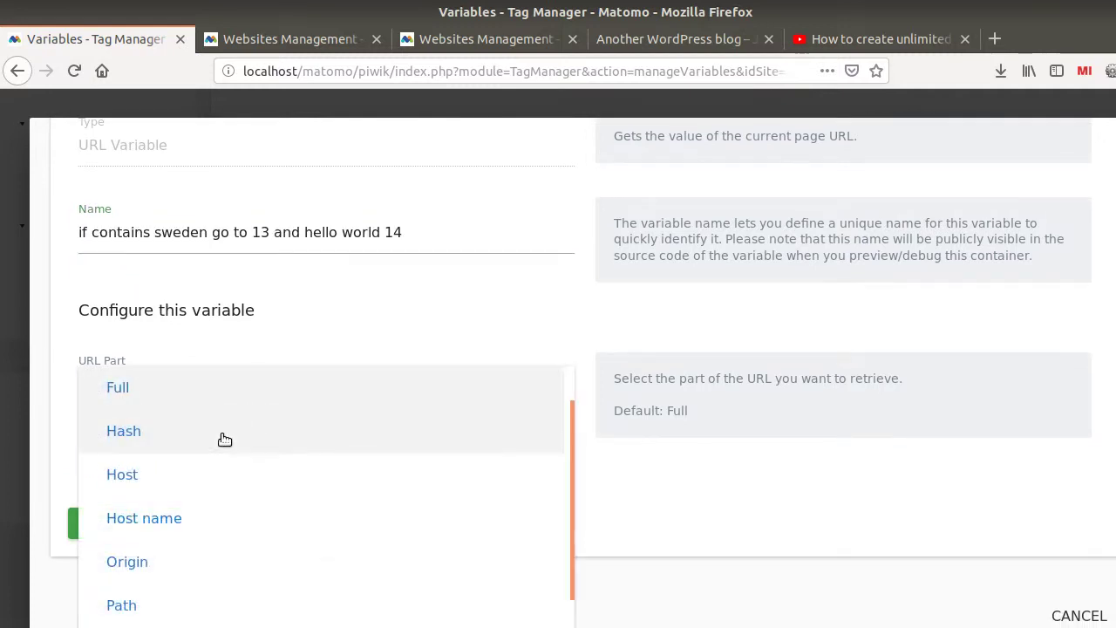
{"action": "scroll", "coordinate": [209, 449], "scroll_direction": "down", "scroll_amount": 2}
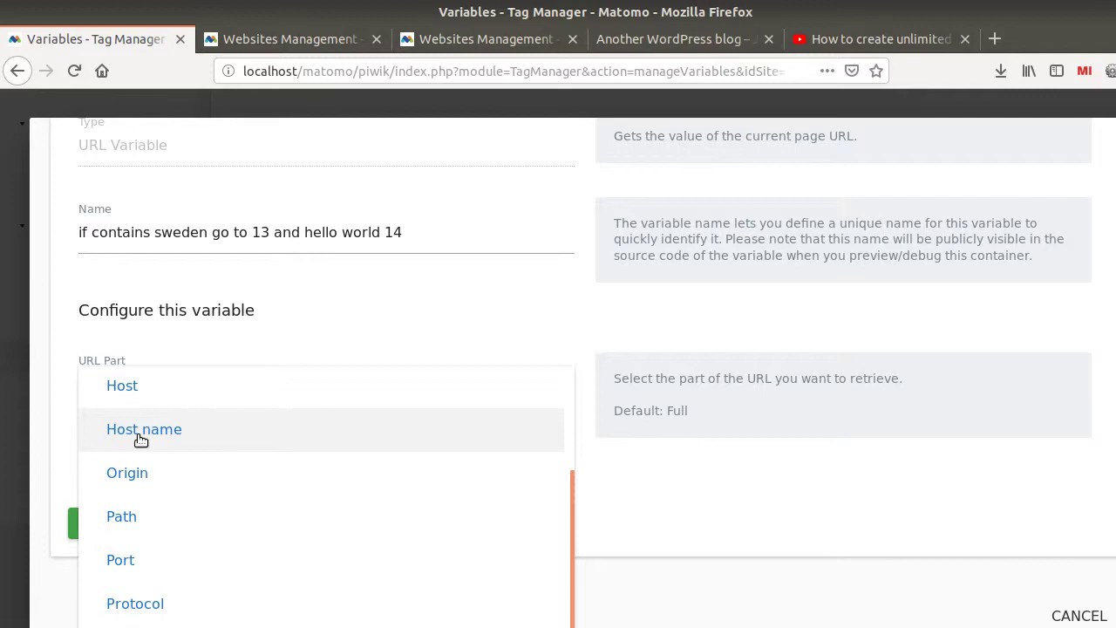
{"action": "scroll", "coordinate": [174, 540], "scroll_direction": "down", "scroll_amount": 1}
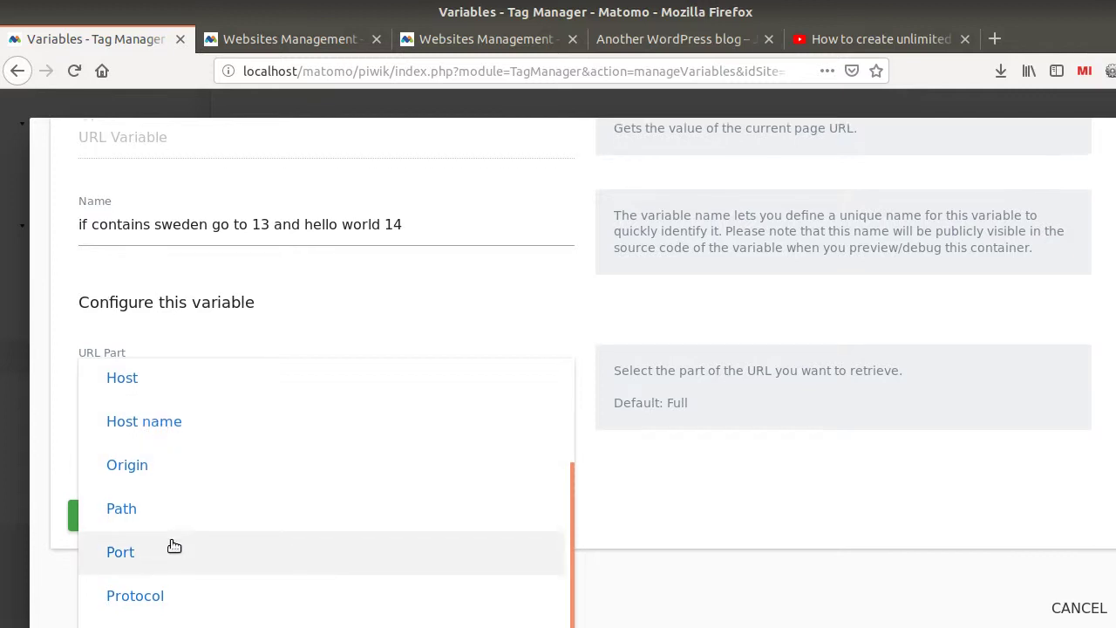
{"action": "scroll", "coordinate": [166, 497], "scroll_direction": "up", "scroll_amount": 3}
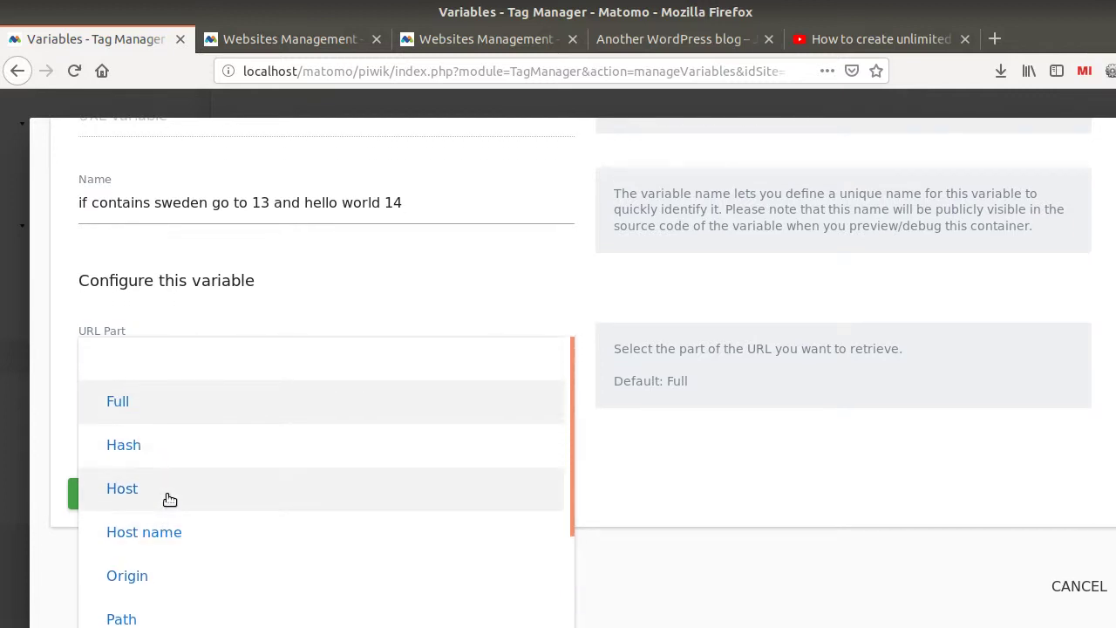
{"action": "scroll", "coordinate": [168, 498], "scroll_direction": "down", "scroll_amount": 1}
{"action": "scroll", "coordinate": [169, 497], "scroll_direction": "down", "scroll_amount": 1}
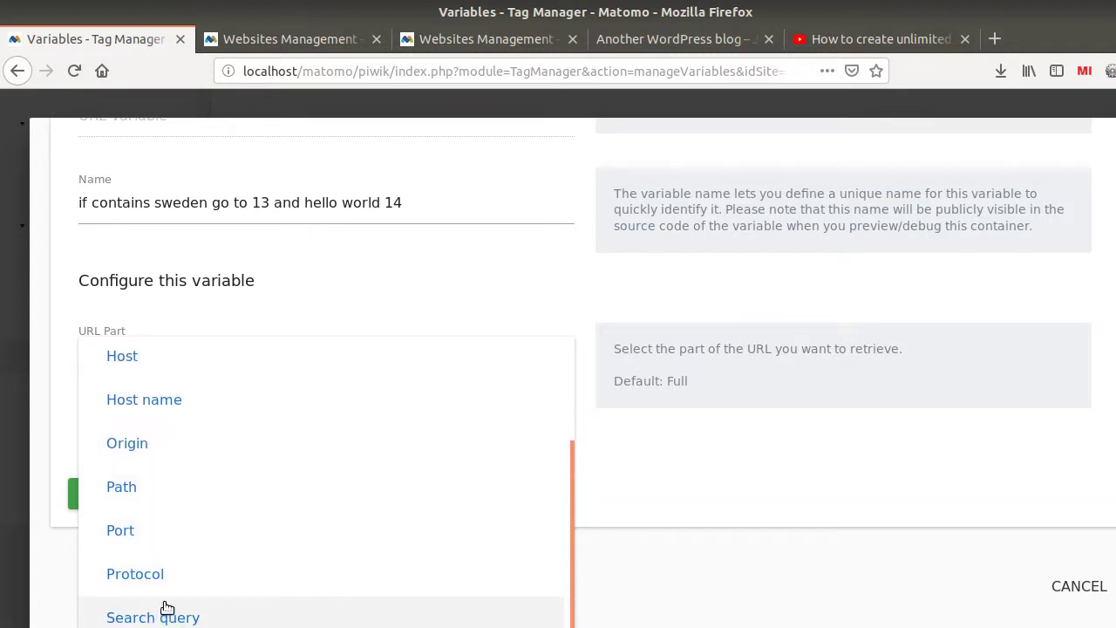
{"action": "scroll", "coordinate": [172, 580], "scroll_direction": "up", "scroll_amount": 3}
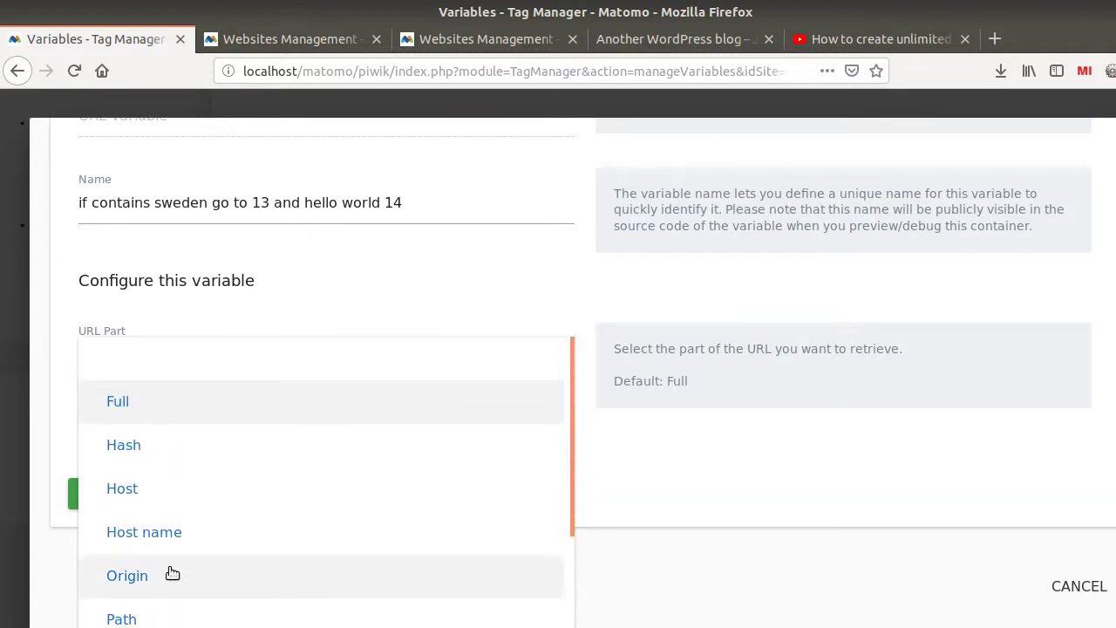
{"action": "left_click", "coordinate": [184, 411]}
{"action": "left_click", "coordinate": [187, 398]}
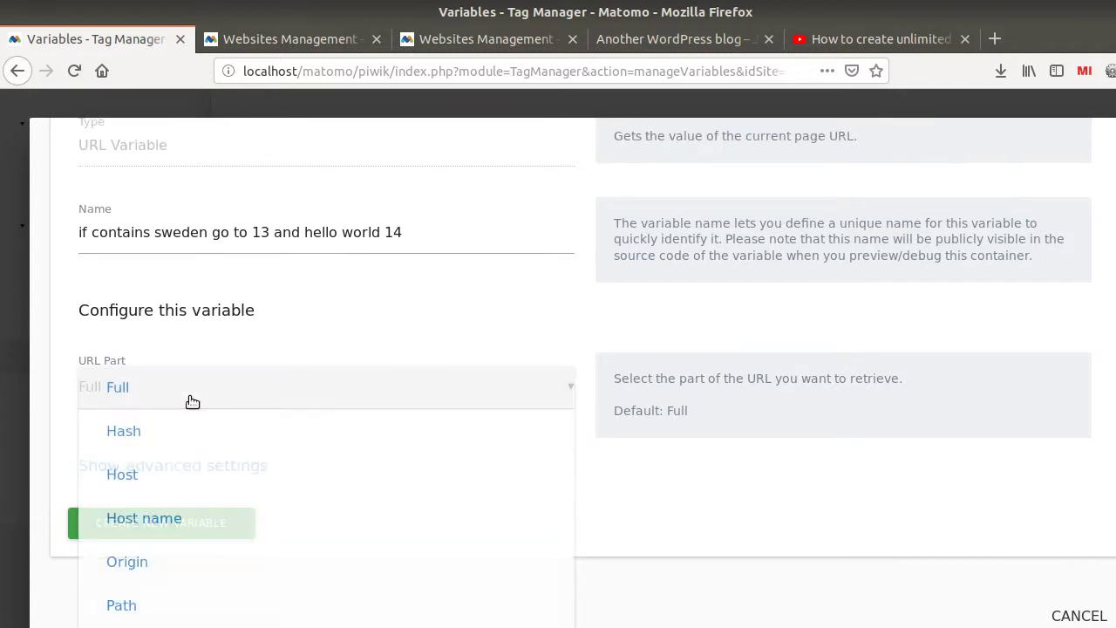
{"action": "left_click", "coordinate": [122, 605]}
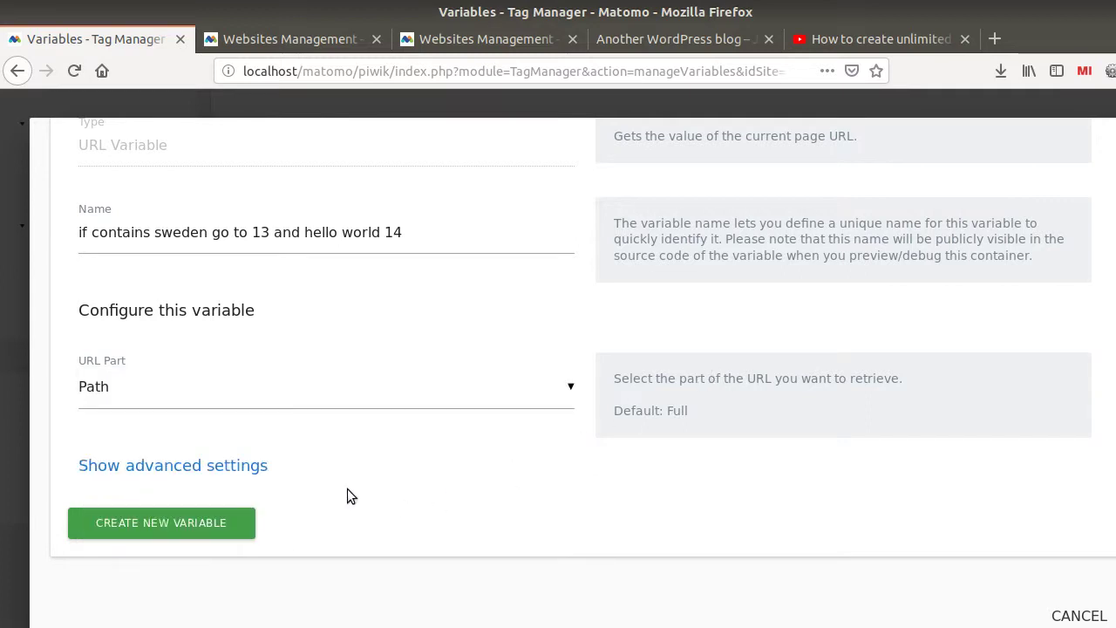
Show the variable's advanced settings and set the first value conversion's condition to contains.
{"action": "left_click", "coordinate": [224, 466]}
{"action": "scroll", "coordinate": [244, 461], "scroll_direction": "down", "scroll_amount": 4}
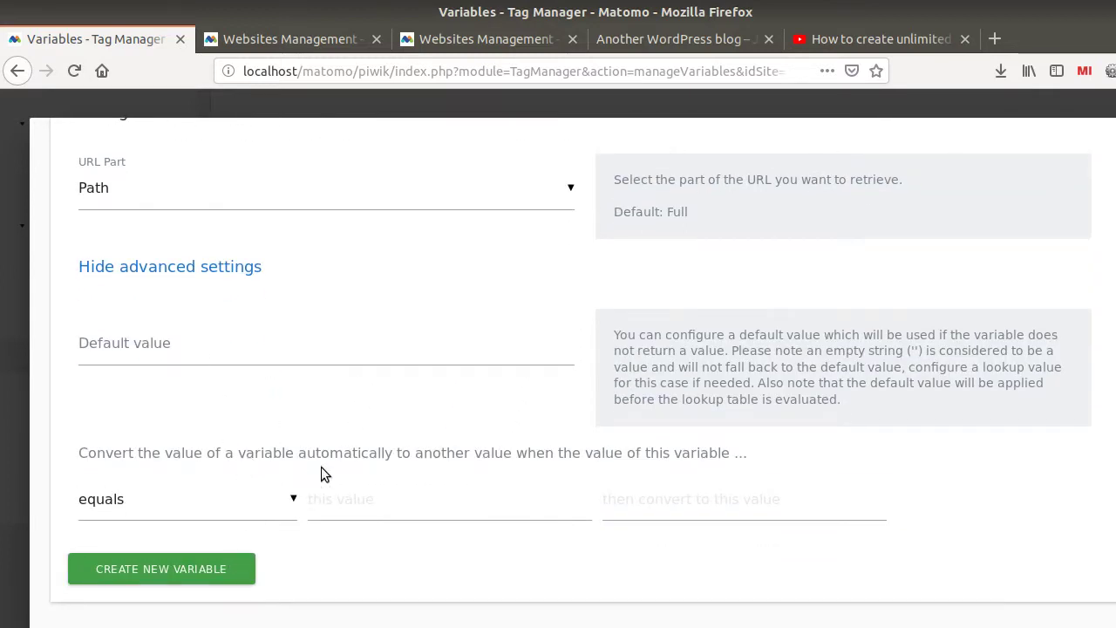
{"action": "scroll", "coordinate": [322, 471], "scroll_direction": "down", "scroll_amount": 1}
{"action": "left_click", "coordinate": [223, 453]}
{"action": "scroll", "coordinate": [158, 515], "scroll_direction": "down", "scroll_amount": 3}
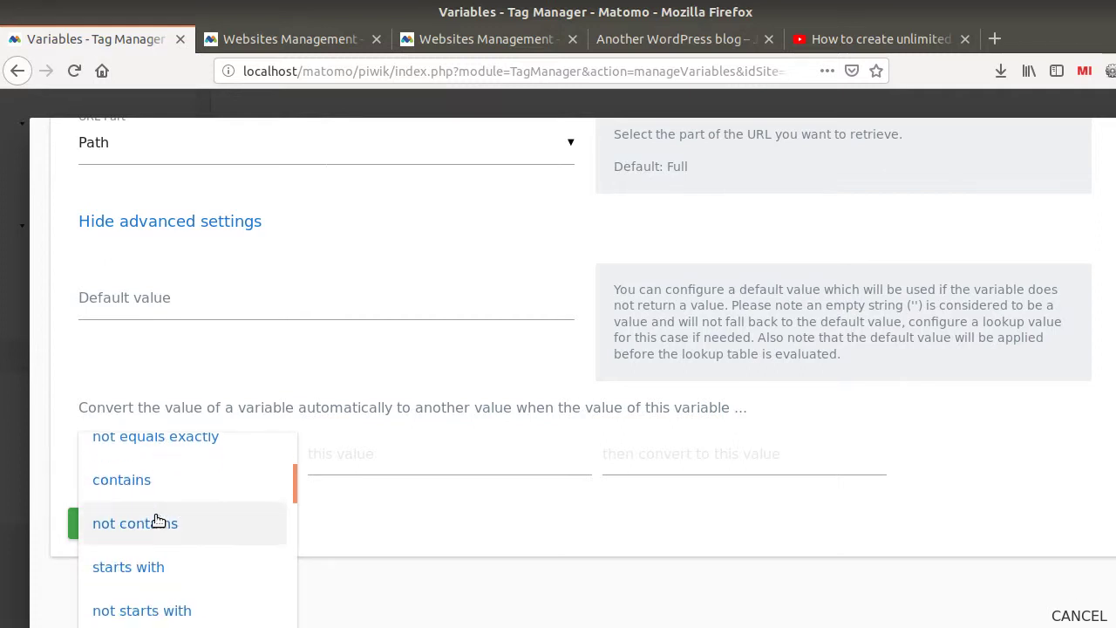
{"action": "left_click", "coordinate": [157, 484]}
{"action": "left_click", "coordinate": [368, 470]}
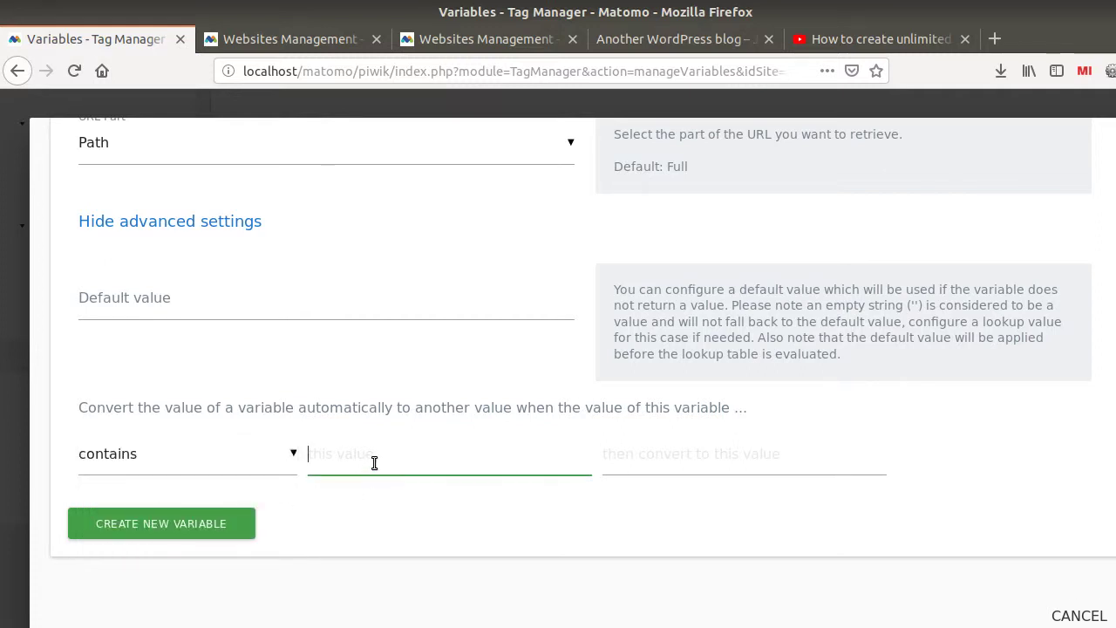
Open the WordPress post "A day of training in Sweden" in a new browser tab and copy the slug a-day-of-training-in-sweden from its URL.
{"action": "left_click", "coordinate": [665, 40]}
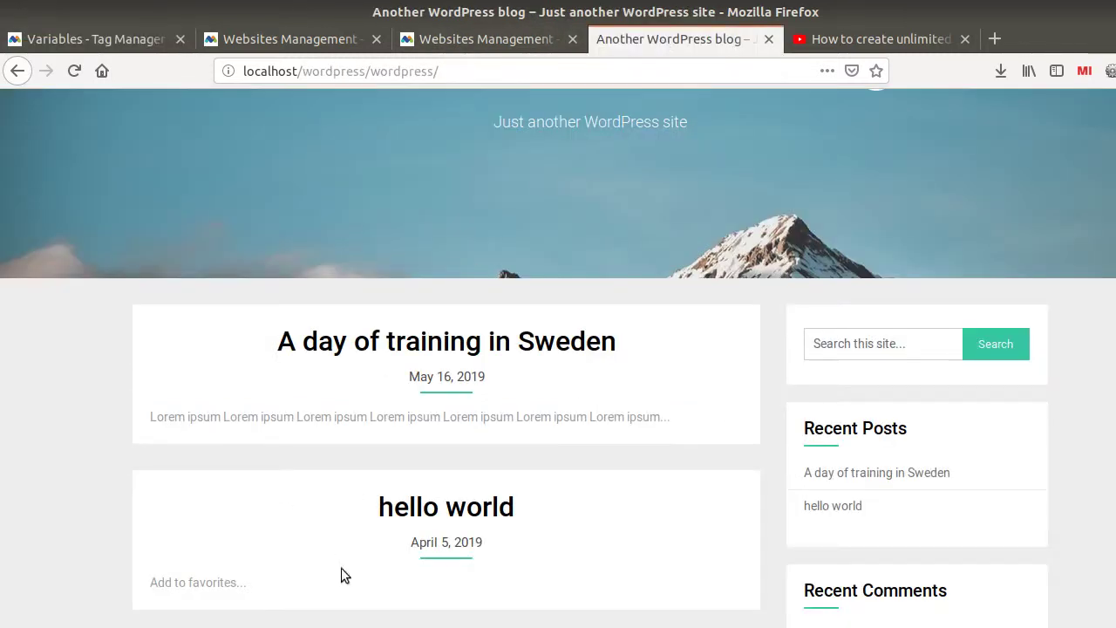
{"action": "right_click", "coordinate": [505, 340]}
{"action": "left_click", "coordinate": [558, 347]}
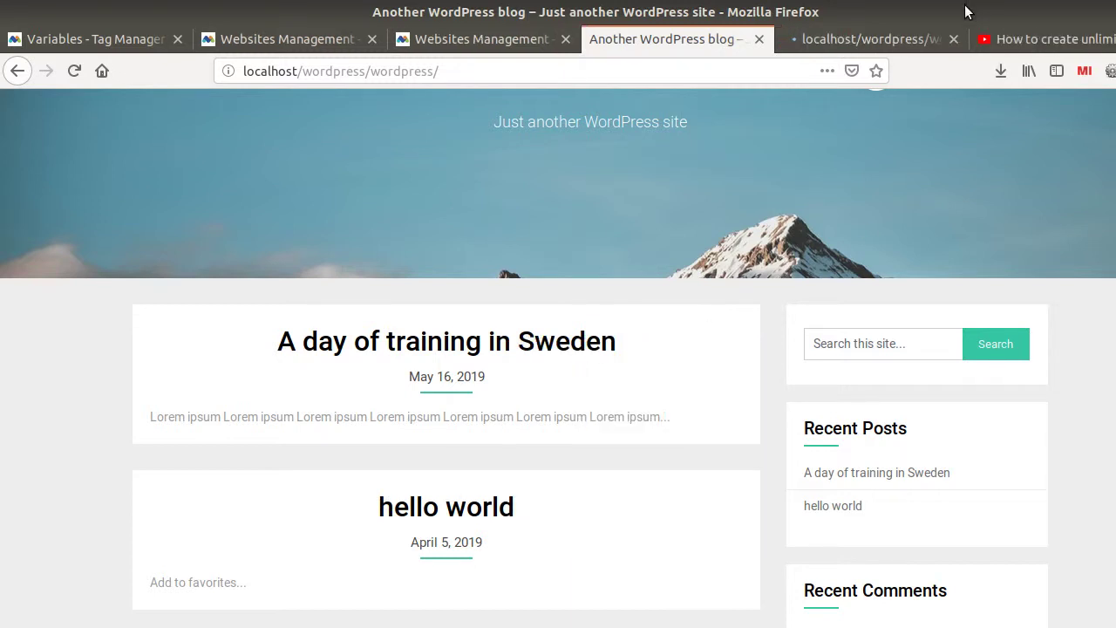
{"action": "left_click", "coordinate": [903, 39]}
{"action": "left_click_drag", "start_coordinate": [573, 71], "coordinate": [732, 71]}
{"action": "key", "text": "ctrl+c"}
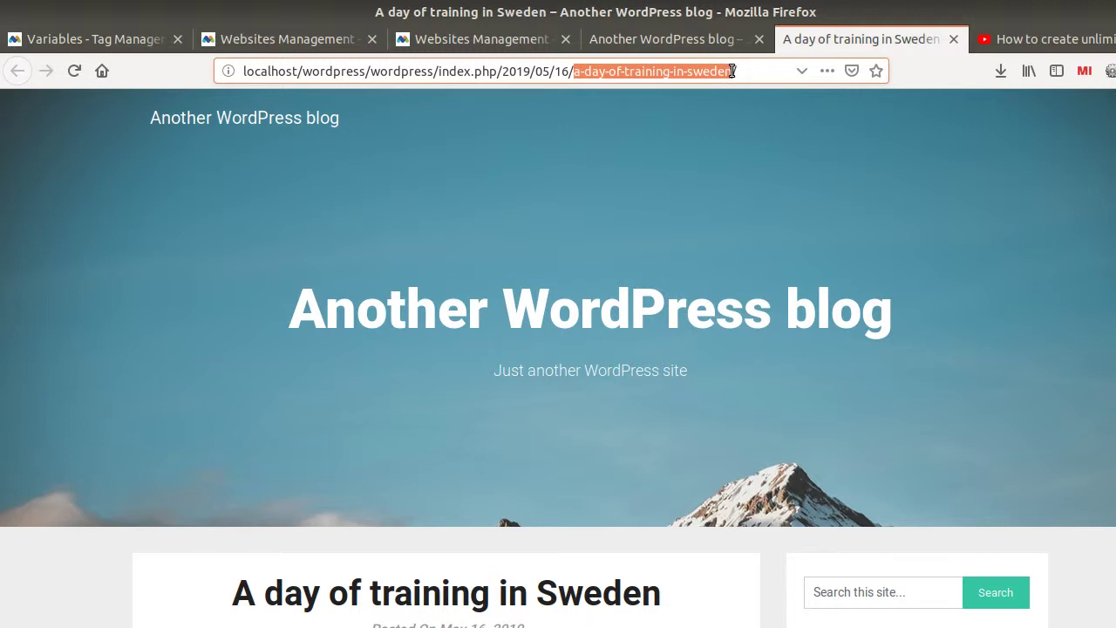
Back in the Matomo variable, set the first conversion to match a-day-of-training-in-sweden and convert it to 13.
{"action": "left_click", "coordinate": [87, 38]}
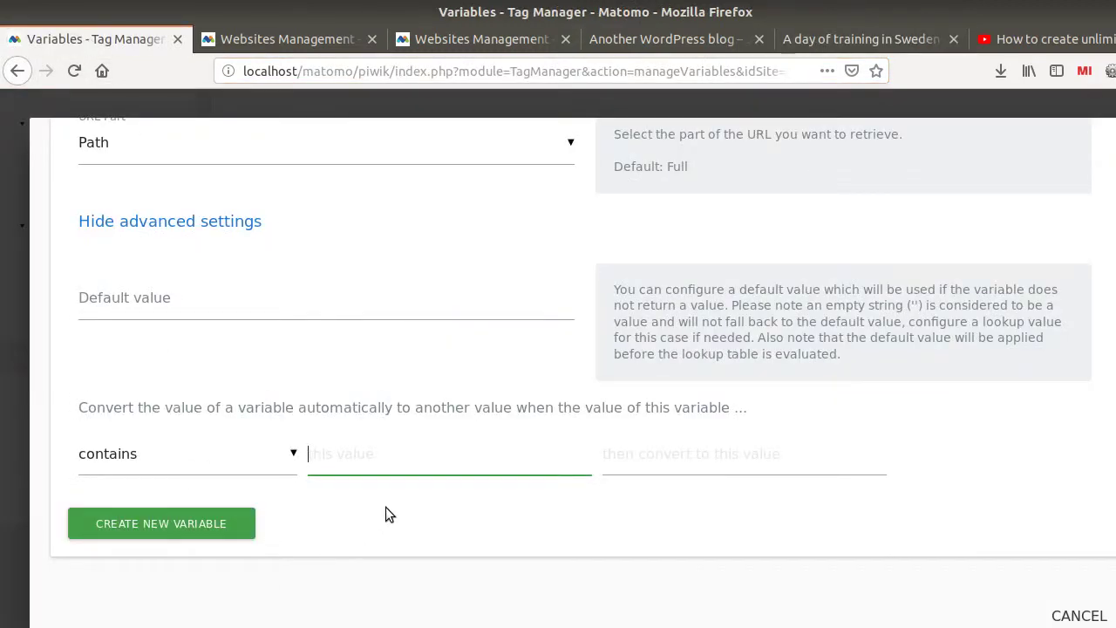
{"action": "key", "text": "ctrl+v"}
{"action": "left_click", "coordinate": [683, 463]}
{"action": "type", "text": "13"}
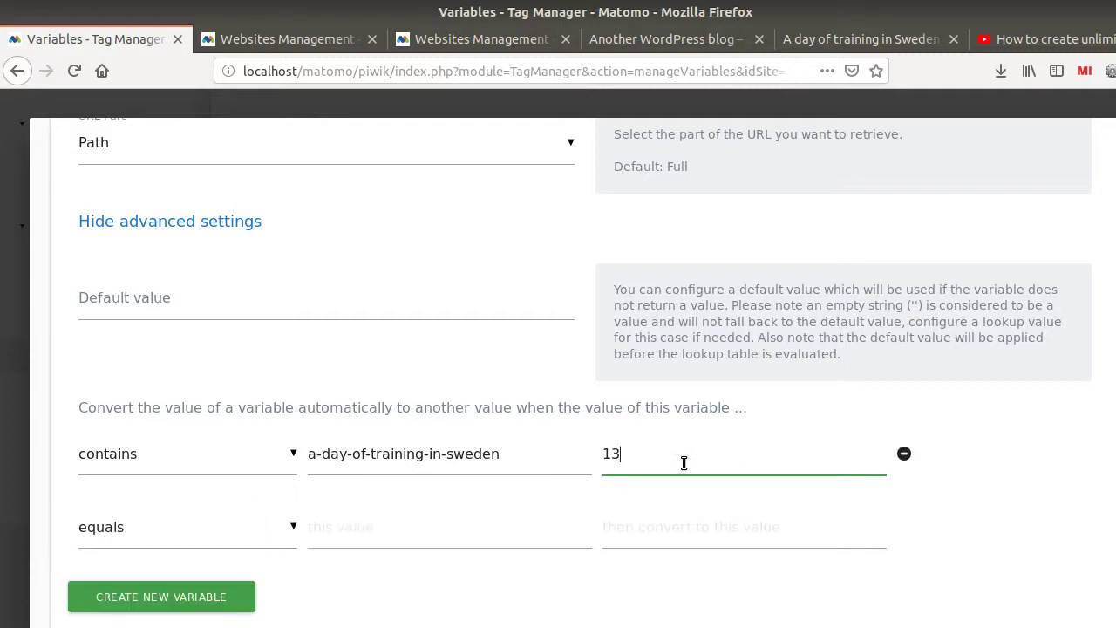
Add a second conversion turning a path that contains hello-world into 14, and create the variable.
{"action": "left_click", "coordinate": [201, 525]}
{"action": "scroll", "coordinate": [146, 565], "scroll_direction": "down", "scroll_amount": 3}
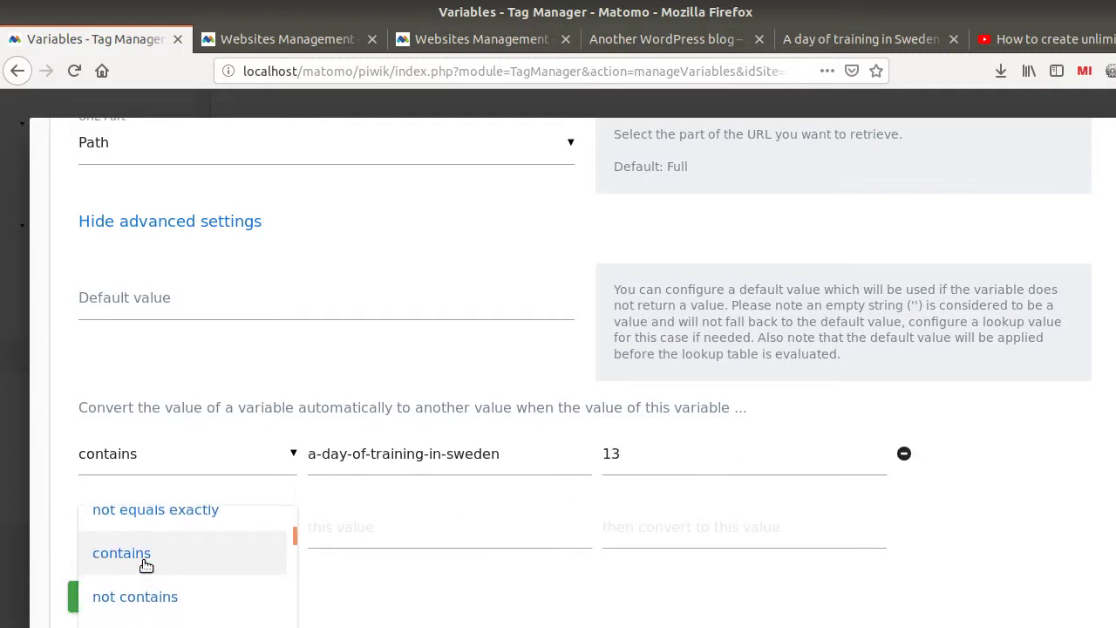
{"action": "left_click", "coordinate": [145, 565]}
{"action": "left_click", "coordinate": [379, 526]}
{"action": "type", "text": "hello-world"}
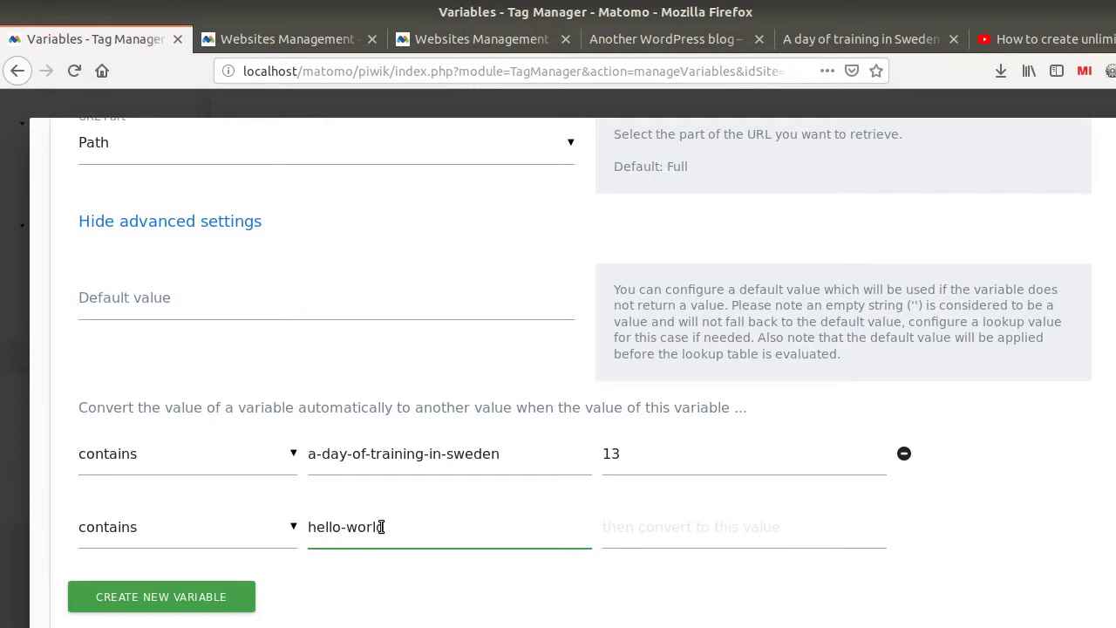
{"action": "key", "text": "Tab"}
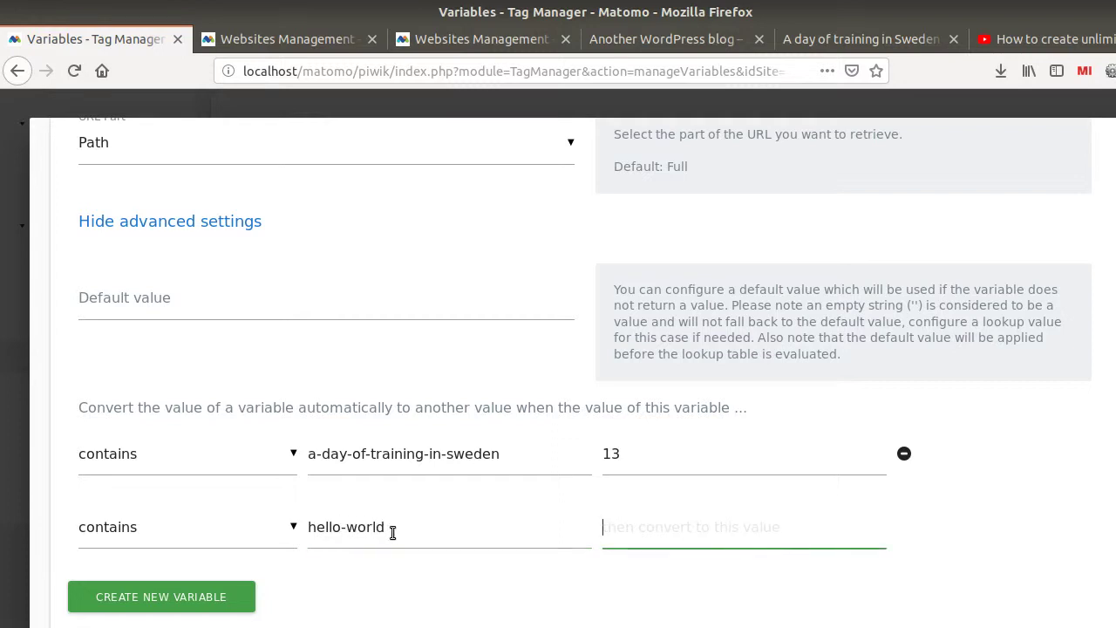
{"action": "type", "text": "14"}
{"action": "scroll", "coordinate": [300, 501], "scroll_direction": "down", "scroll_amount": 3}
{"action": "left_click", "coordinate": [169, 530]}
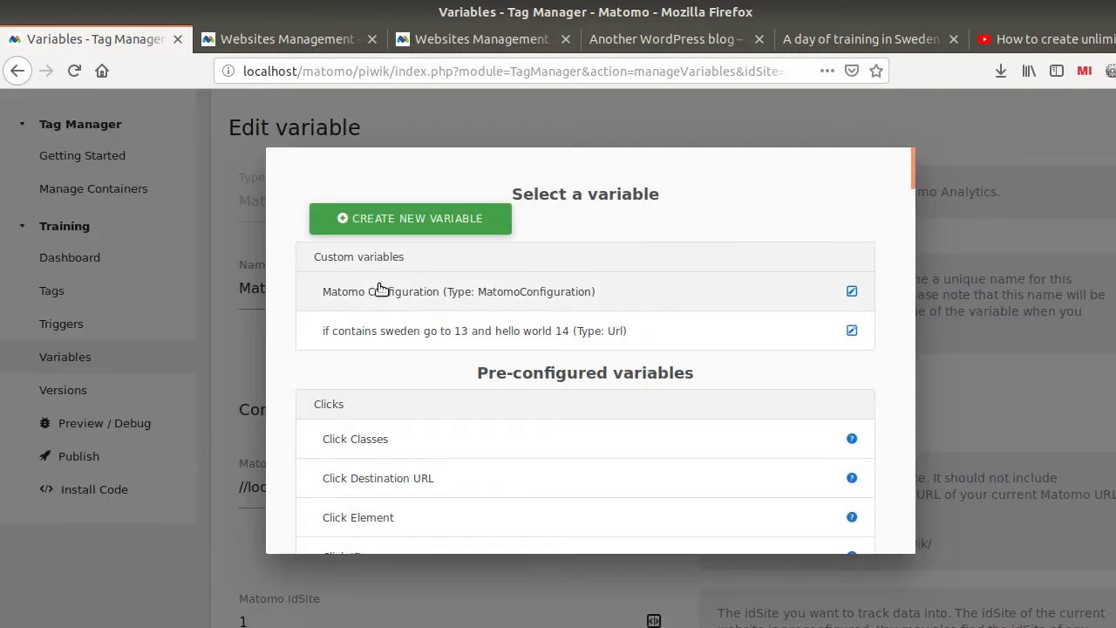
Use the "if contains sweden go to 13 and hello world 14" variable as the Matomo idSite and save the Matomo Configuration.
{"action": "left_click", "coordinate": [436, 328]}
{"action": "scroll", "coordinate": [352, 495], "scroll_direction": "down", "scroll_amount": 3}
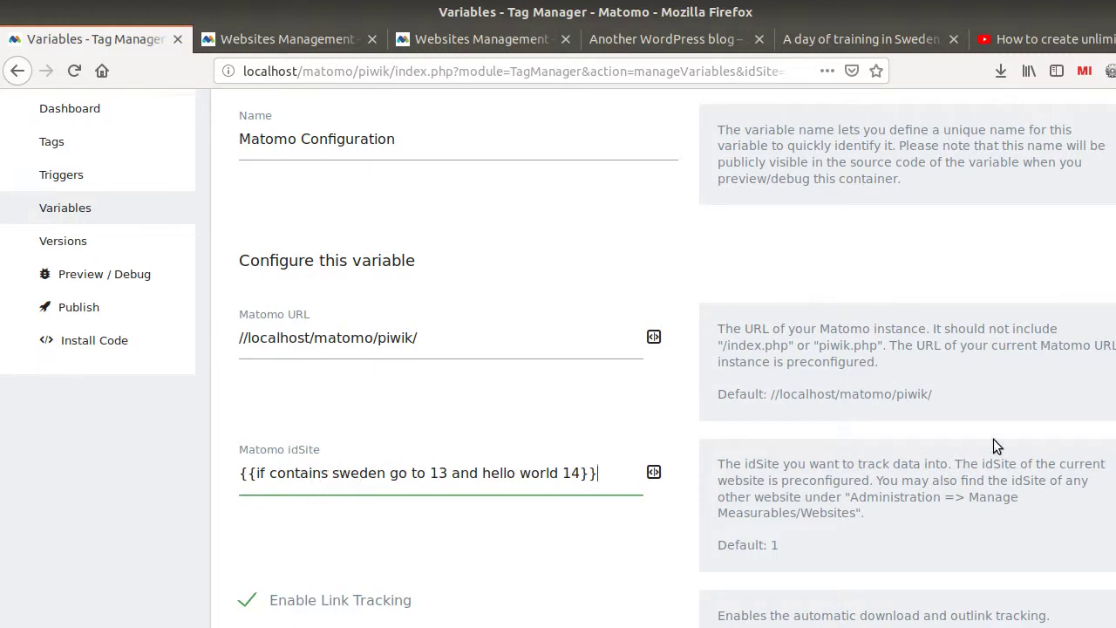
{"action": "scroll", "coordinate": [996, 445], "scroll_direction": "down", "scroll_amount": 12}
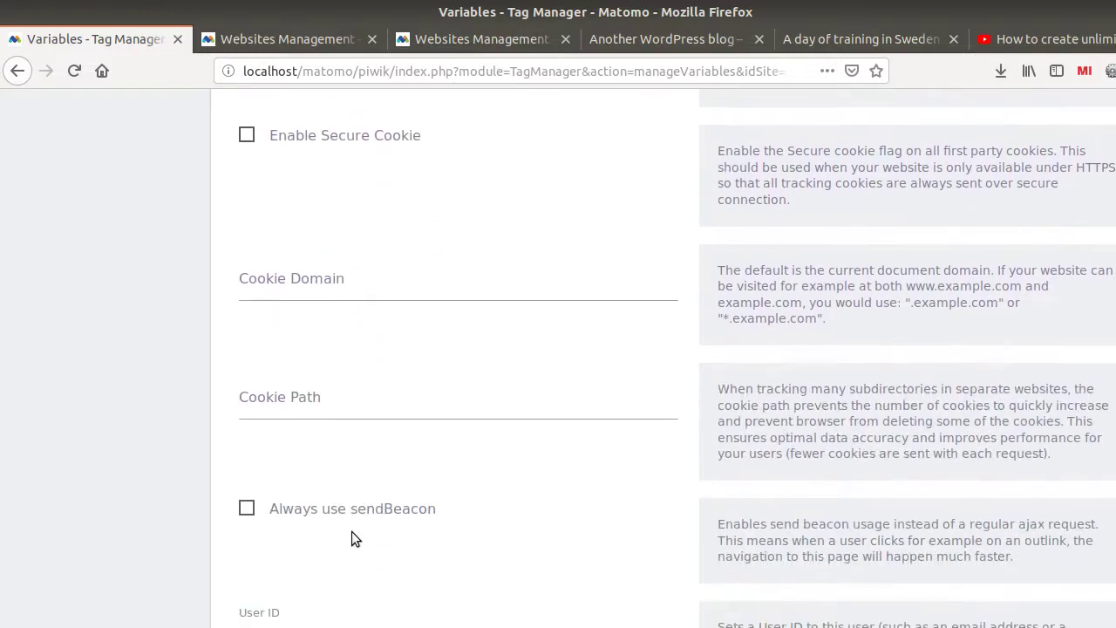
{"action": "scroll", "coordinate": [351, 539], "scroll_direction": "down", "scroll_amount": 10}
{"action": "left_click", "coordinate": [279, 537]}
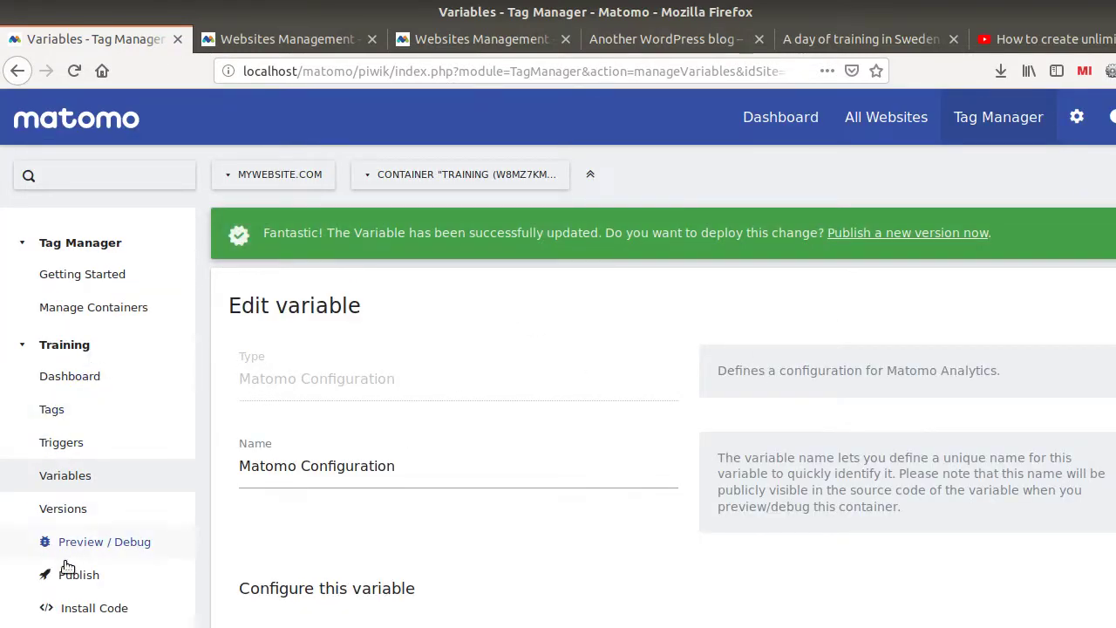
Enable the Preview / Debug mode for the Training container.
{"action": "left_click", "coordinate": [87, 543]}
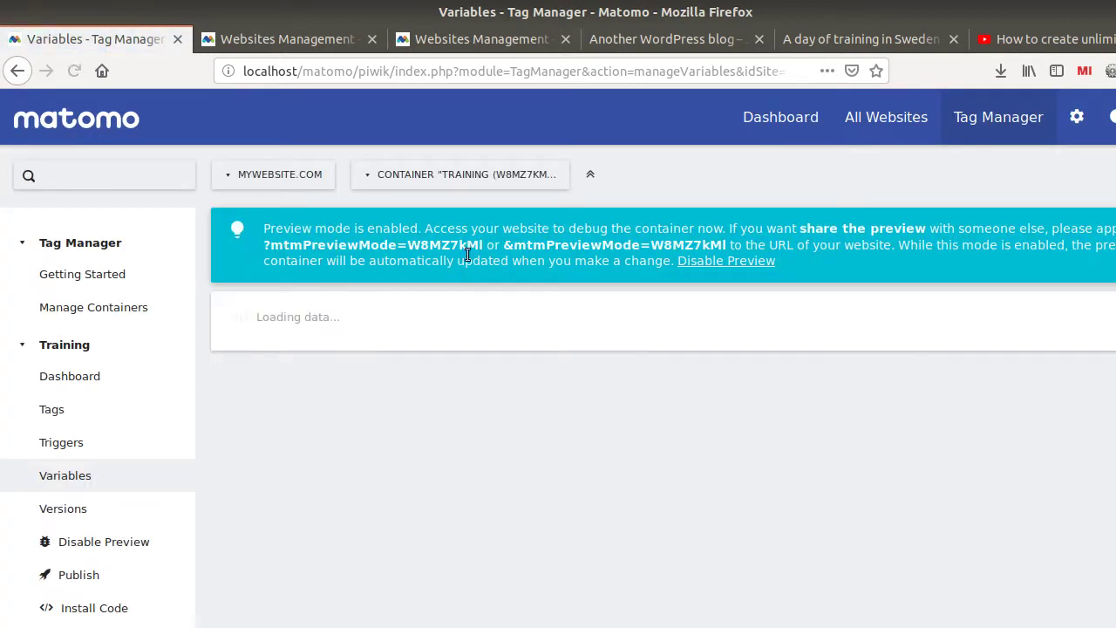
Load the WordPress blog's home page with the container's preview parameter ?mtmPreviewMode=W8MZ7kMl added to its URL.
{"action": "left_click_drag", "start_coordinate": [482, 245], "coordinate": [268, 245]}
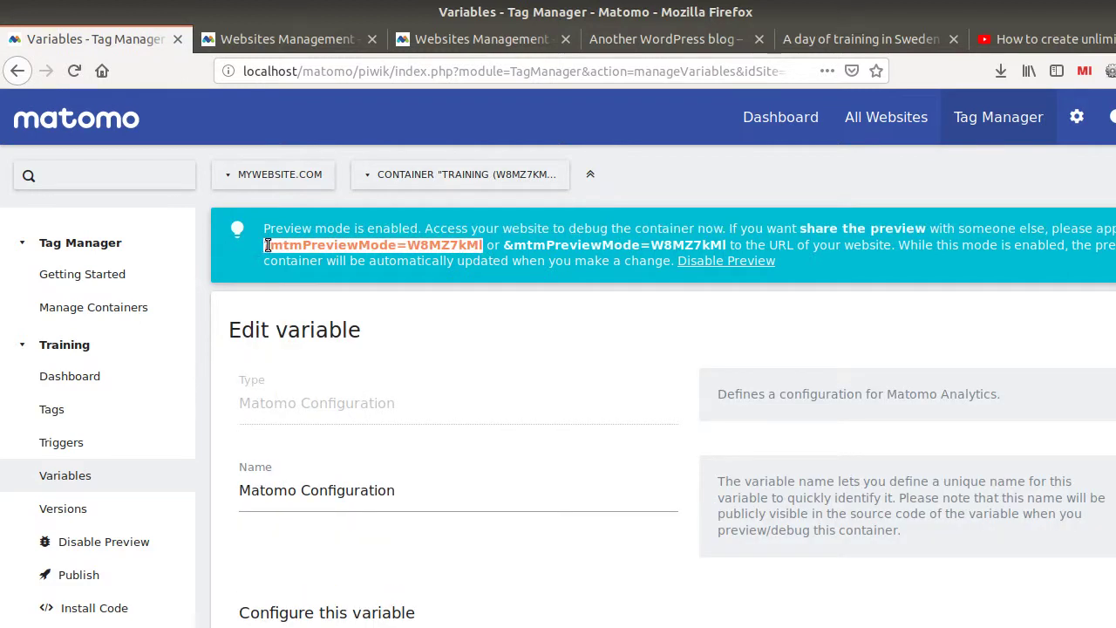
{"action": "left_click", "coordinate": [677, 45]}
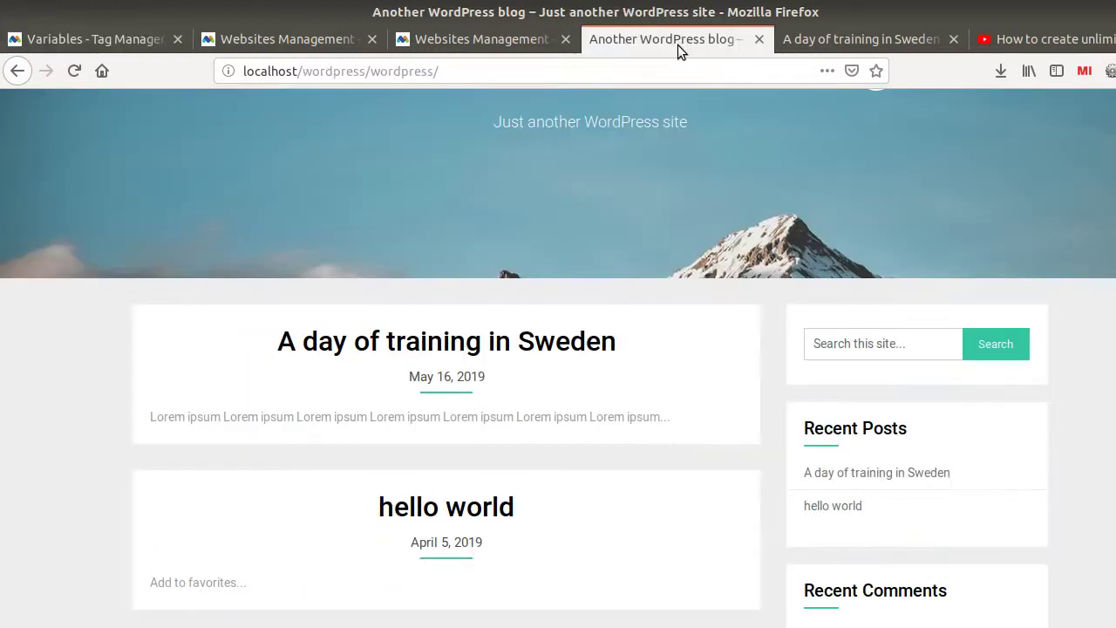
{"action": "left_click", "coordinate": [508, 72]}
{"action": "type", "text": "?mtmPreviewMode=W8MZ7kMl"}
{"action": "key", "text": "Return"}
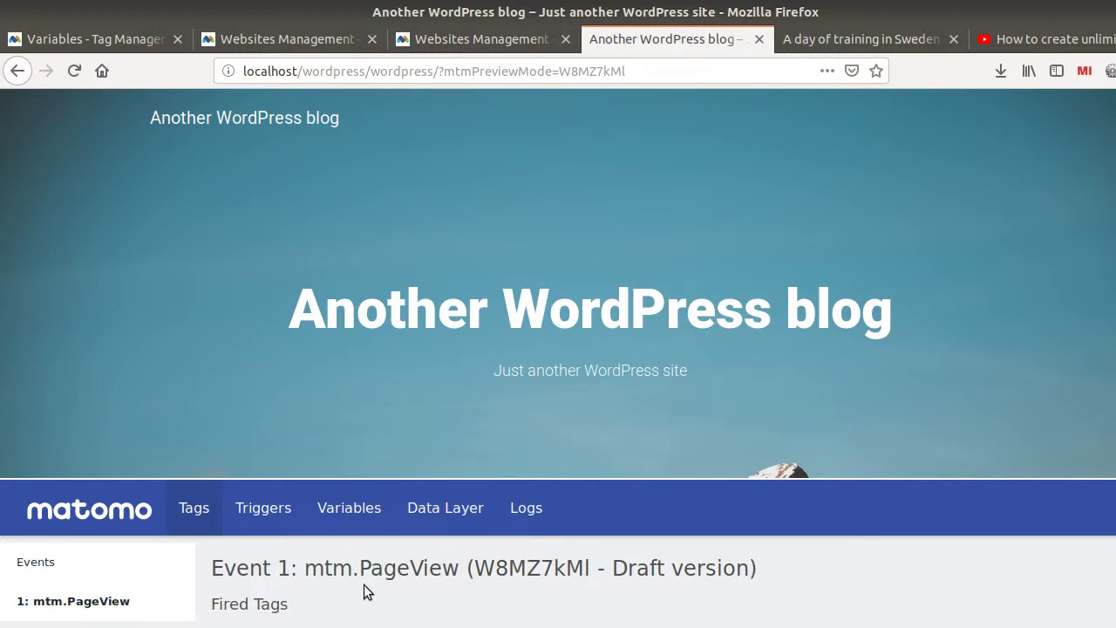
Review the fired and not yet fired tags for the home page's mtm.PageView event in the Matomo debugger.
{"action": "scroll", "coordinate": [364, 584], "scroll_direction": "down", "scroll_amount": 3}
{"action": "scroll", "coordinate": [368, 588], "scroll_direction": "up", "scroll_amount": 1}
{"action": "scroll", "coordinate": [368, 592], "scroll_direction": "up", "scroll_amount": 1}
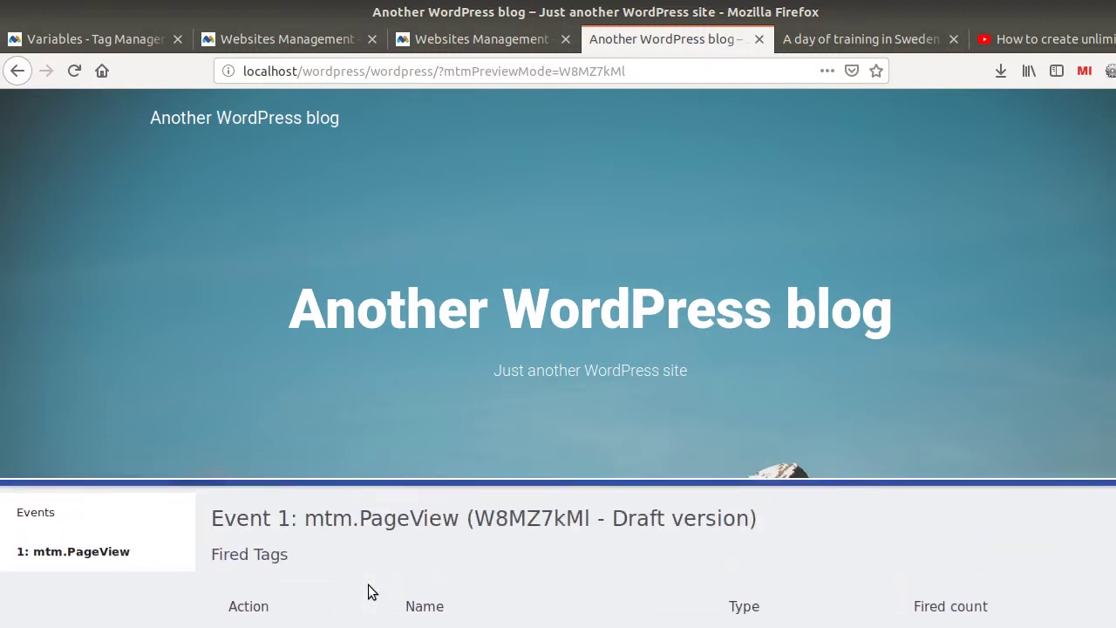
{"action": "scroll", "coordinate": [379, 585], "scroll_direction": "down", "scroll_amount": 2}
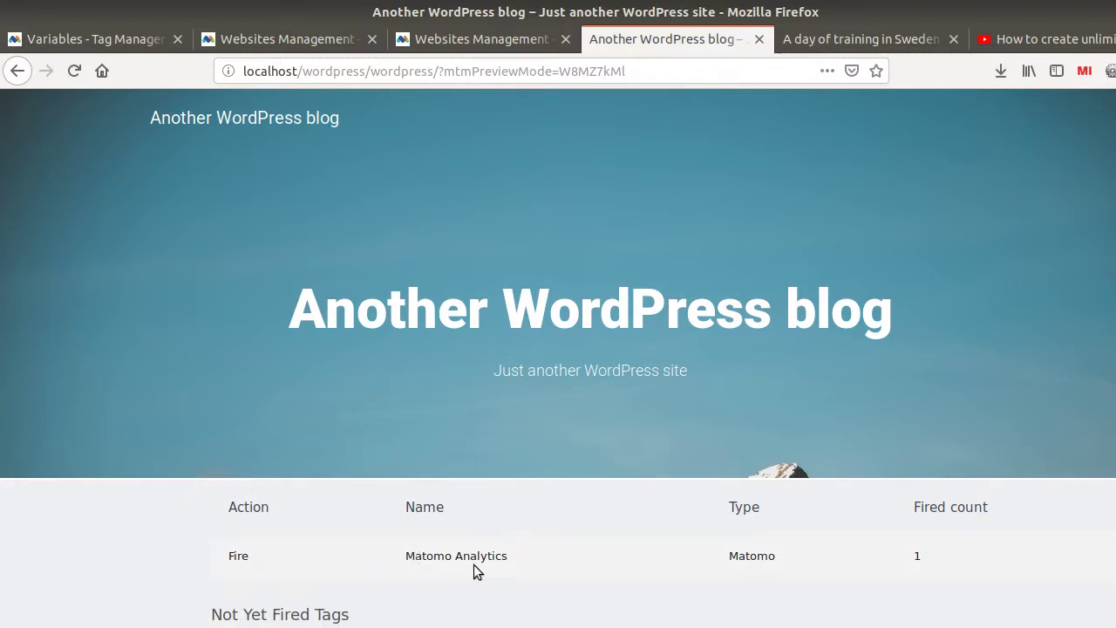
{"action": "scroll", "coordinate": [486, 567], "scroll_direction": "up", "scroll_amount": 1}
{"action": "scroll", "coordinate": [485, 571], "scroll_direction": "down", "scroll_amount": 2}
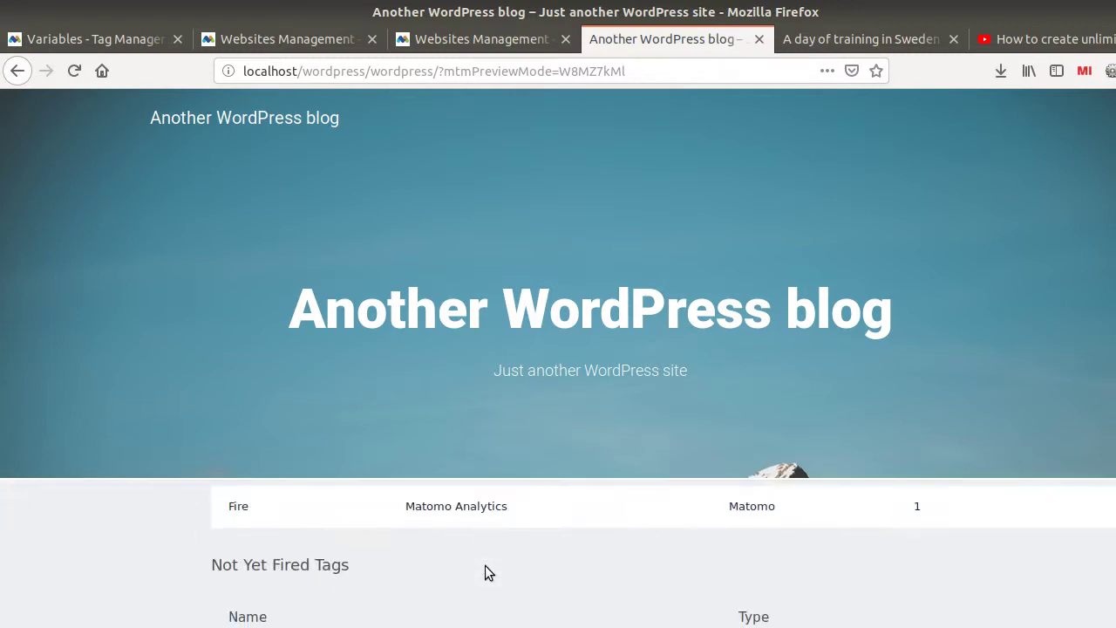
Inspect the debugger's variables for the home page and check the idSite value in Matomo Configuration.
{"action": "scroll", "coordinate": [484, 567], "scroll_direction": "up", "scroll_amount": 4}
{"action": "left_click", "coordinate": [338, 514]}
{"action": "scroll", "coordinate": [396, 558], "scroll_direction": "down", "scroll_amount": 3}
{"action": "scroll", "coordinate": [436, 558], "scroll_direction": "down", "scroll_amount": 1}
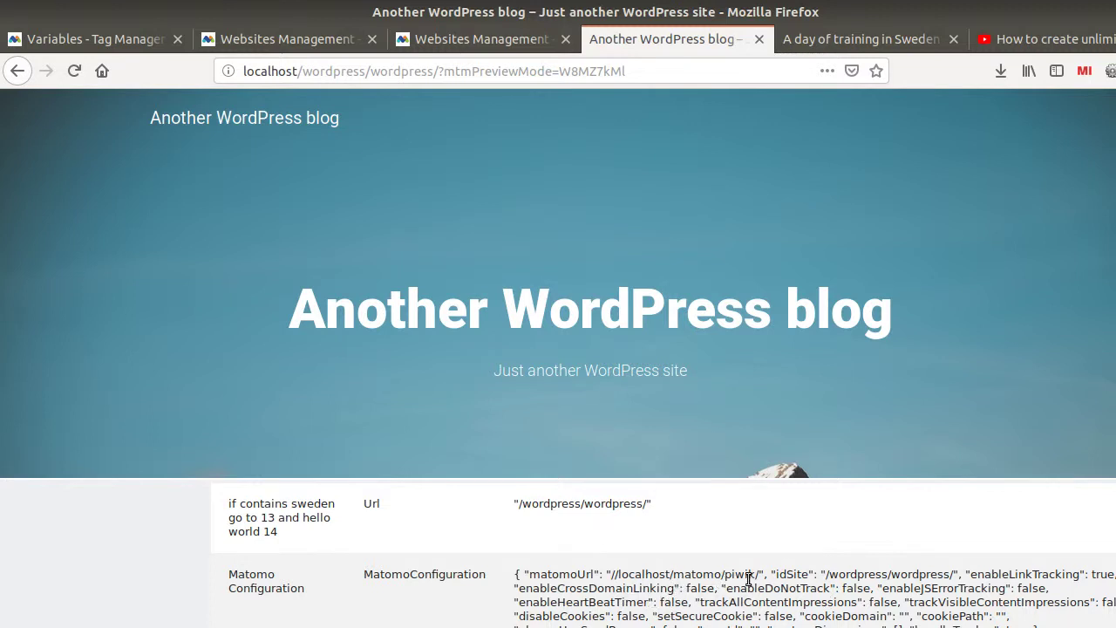
{"action": "left_click_drag", "start_coordinate": [821, 573], "coordinate": [781, 575]}
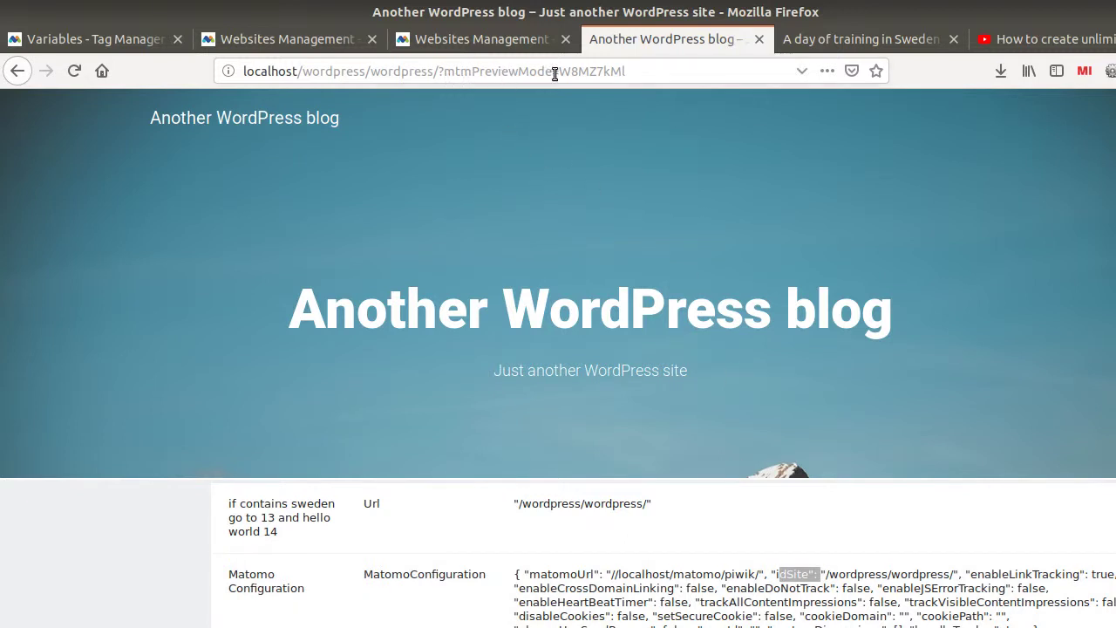
Open the "A day of training in Sweden" post and reload it with ?mtmPreviewMode=W8MZ7kMl added to its URL.
{"action": "scroll", "coordinate": [553, 385], "scroll_direction": "down", "scroll_amount": 5}
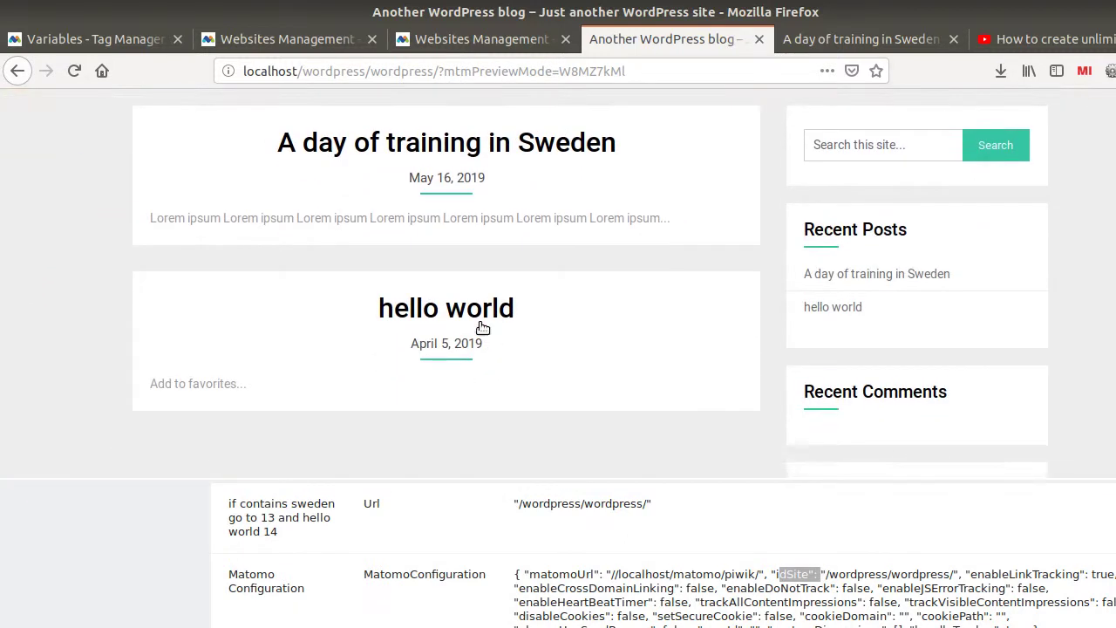
{"action": "left_click", "coordinate": [427, 241]}
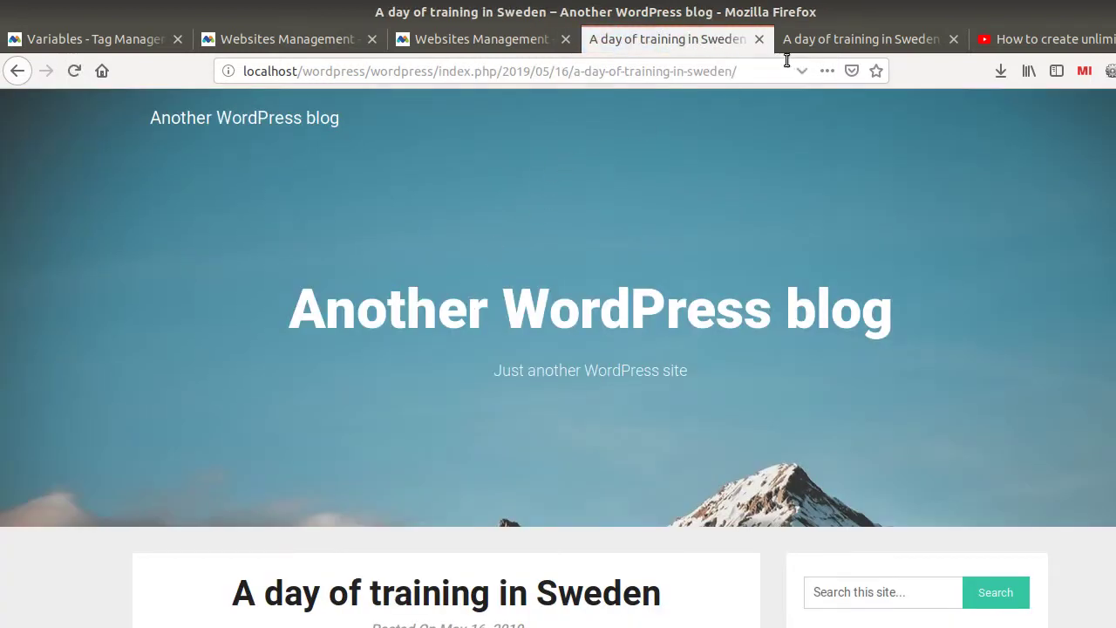
{"action": "left_click", "coordinate": [747, 76]}
{"action": "type", "text": "?mtmPreviewMode=W6MZ7kMI"}
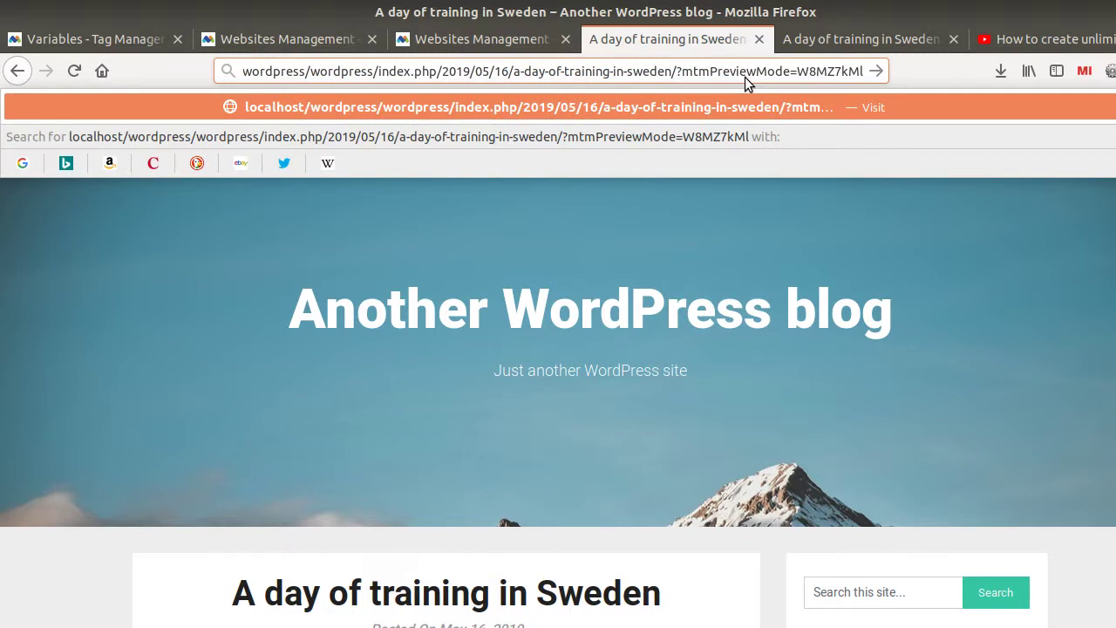
{"action": "key", "text": "Return"}
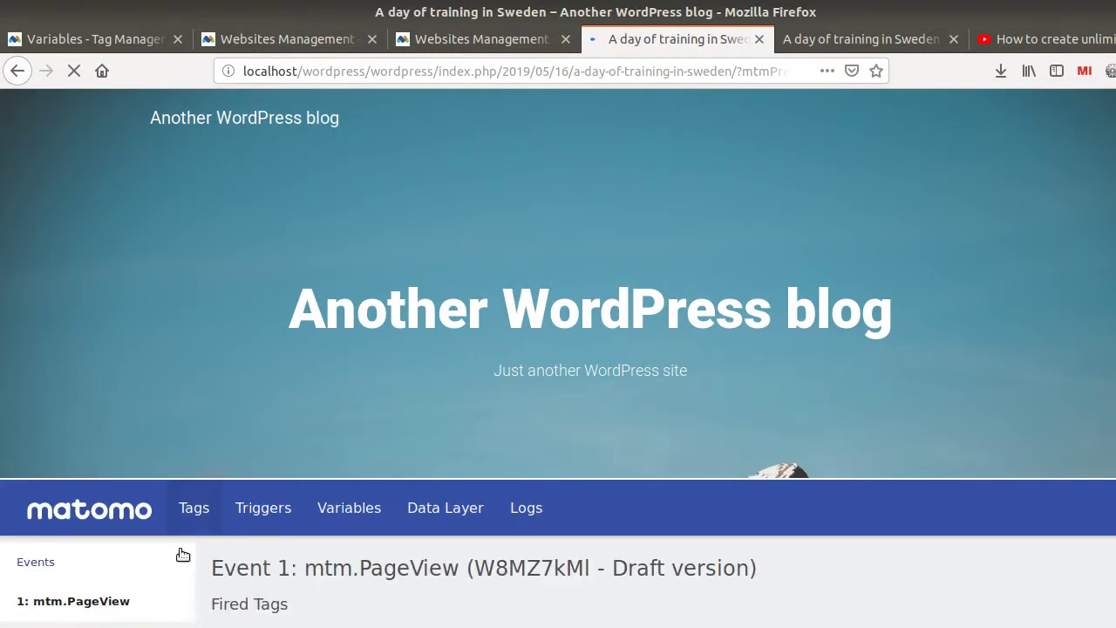
Check the fired tags and the idSite value of Matomo Configuration in the debugger for the Sweden post.
{"action": "scroll", "coordinate": [365, 560], "scroll_direction": "down", "scroll_amount": 1}
{"action": "scroll", "coordinate": [370, 565], "scroll_direction": "down", "scroll_amount": 3}
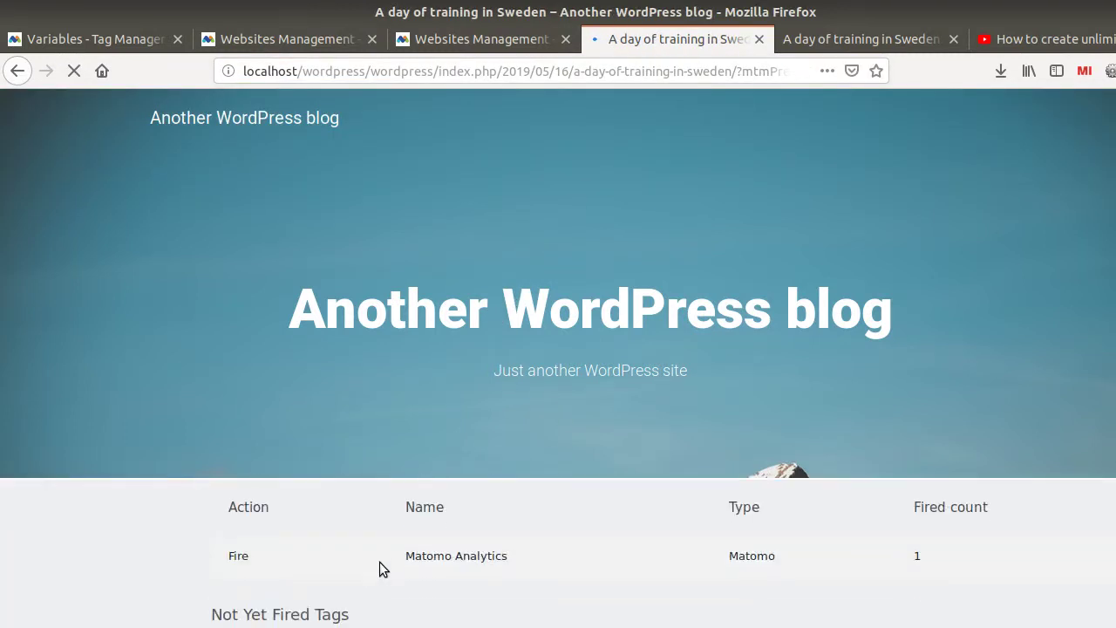
{"action": "scroll", "coordinate": [484, 554], "scroll_direction": "up", "scroll_amount": 3}
{"action": "left_click", "coordinate": [364, 509]}
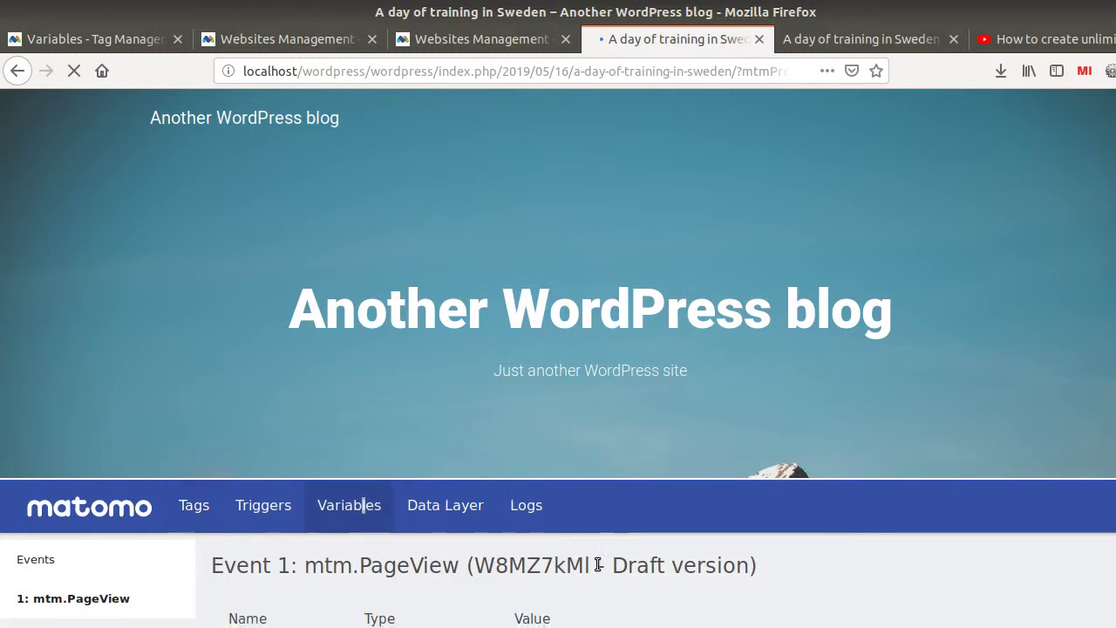
{"action": "scroll", "coordinate": [670, 575], "scroll_direction": "down", "scroll_amount": 3}
{"action": "left_click_drag", "start_coordinate": [778, 592], "coordinate": [845, 595]}
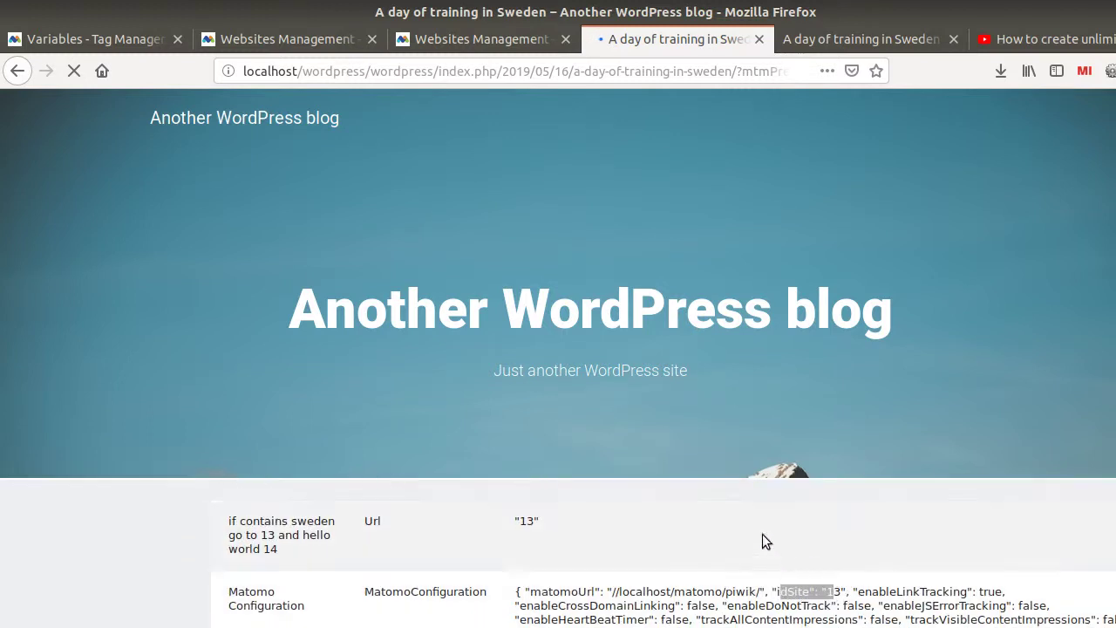
Return to the blog's home page, open the "hello world" post and load it with ?mtmPreviewMode=W8MZ7kMl added to its URL.
{"action": "left_click_drag", "start_coordinate": [444, 78], "coordinate": [610, 203]}
{"action": "left_click", "coordinate": [309, 128]}
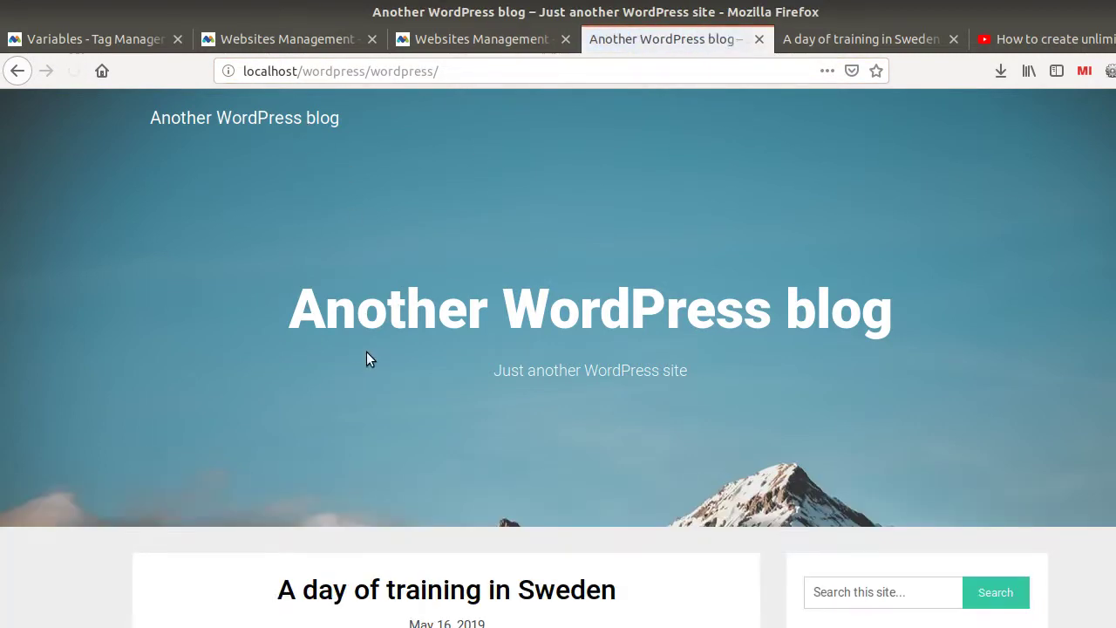
{"action": "scroll", "coordinate": [369, 347], "scroll_direction": "down", "scroll_amount": 5}
{"action": "left_click", "coordinate": [453, 461]}
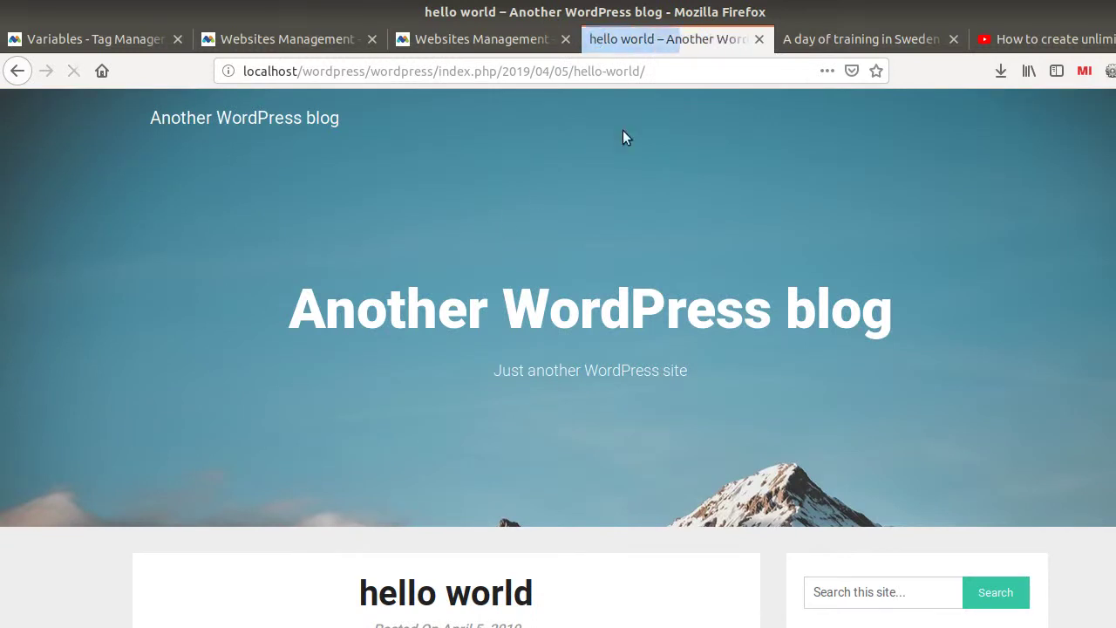
{"action": "left_click", "coordinate": [681, 69]}
{"action": "type", "text": "?mtmPreviewMode=W8MZ7kMl"}
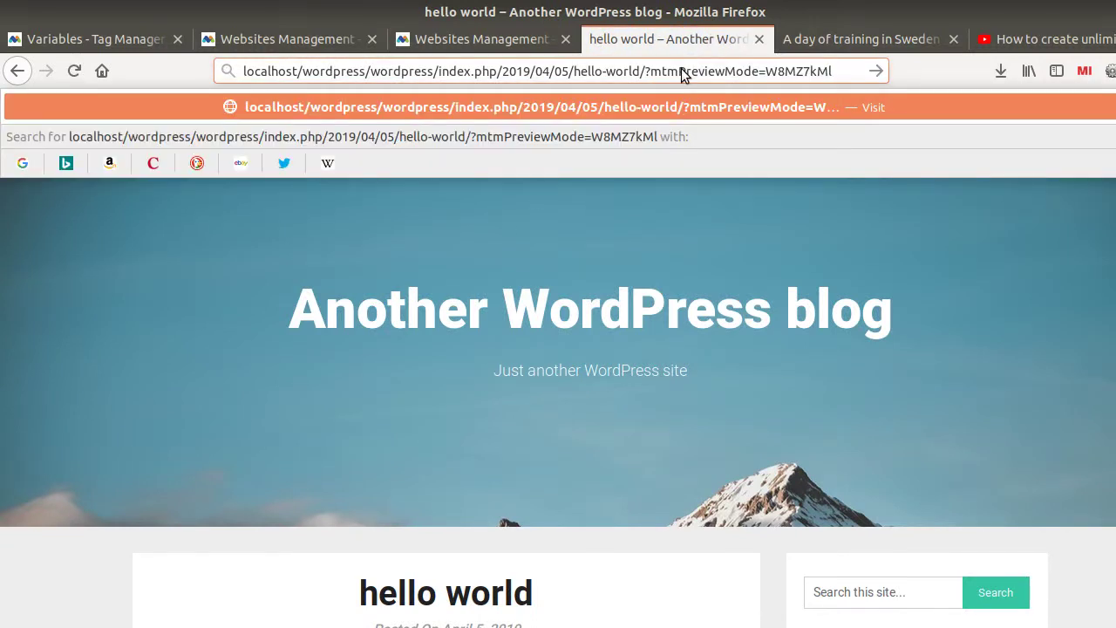
{"action": "key", "text": "Return"}
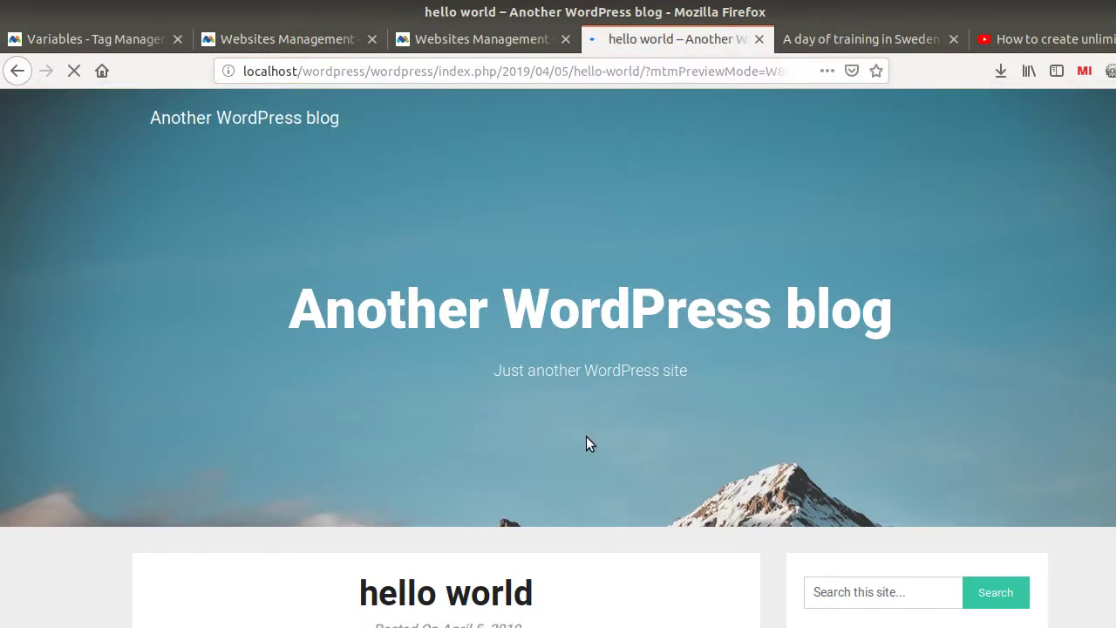
Go back to the Matomo Tag Manager and open the Matomo Dashboard in a new browser tab.
{"action": "left_click", "coordinate": [109, 39]}
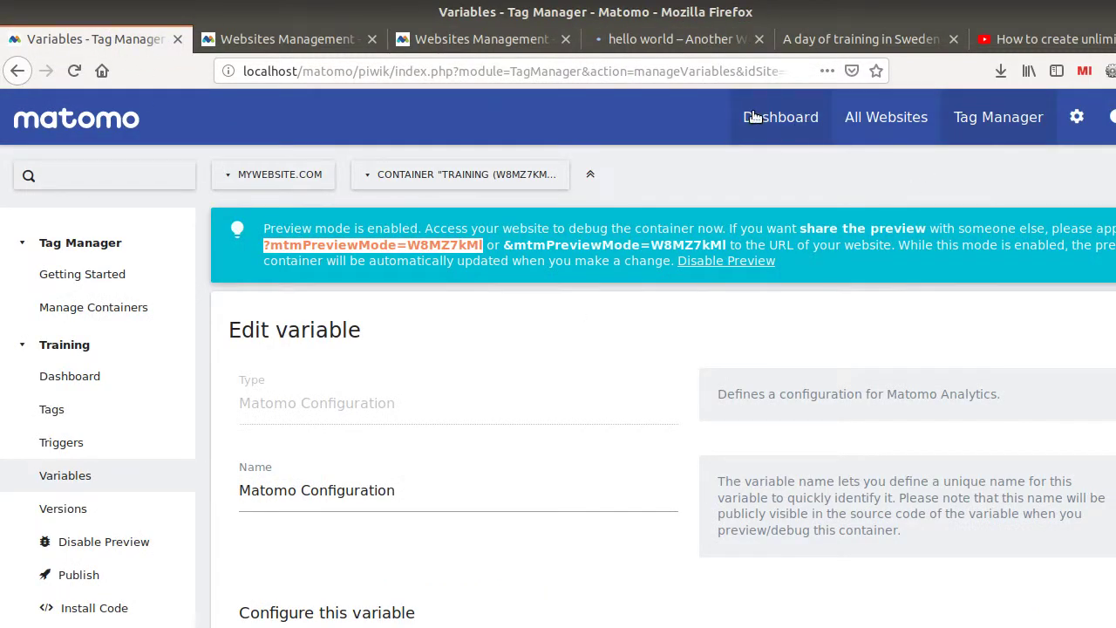
{"action": "right_click", "coordinate": [795, 124]}
{"action": "left_click", "coordinate": [823, 141]}
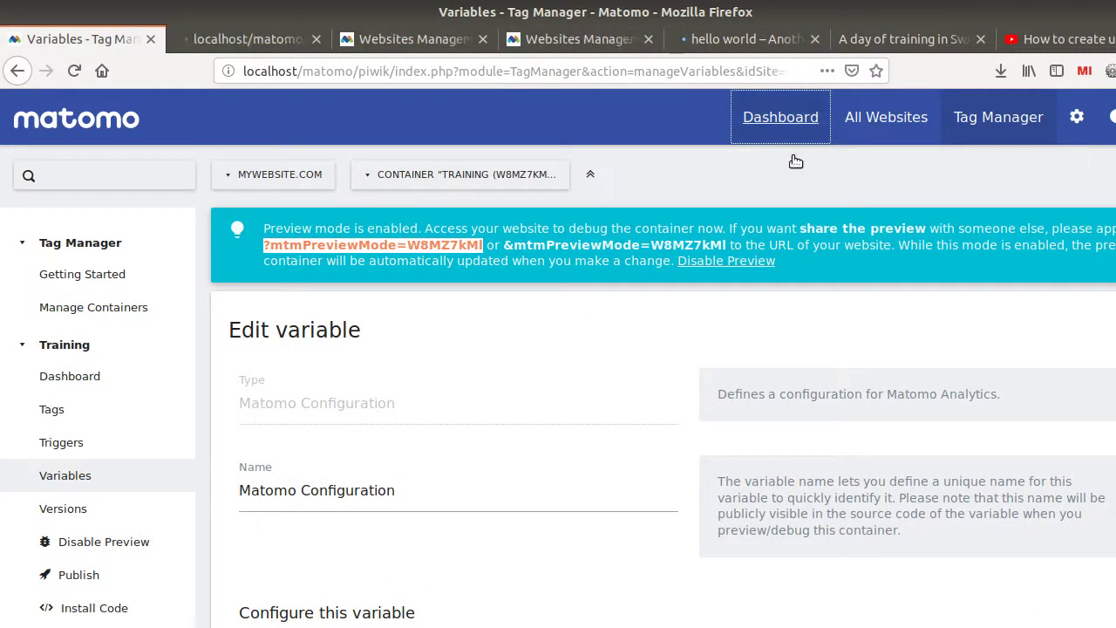
Look up the ID of the MORAR-RYAN website in the Manage Measurables list.
{"action": "left_click", "coordinate": [1077, 118]}
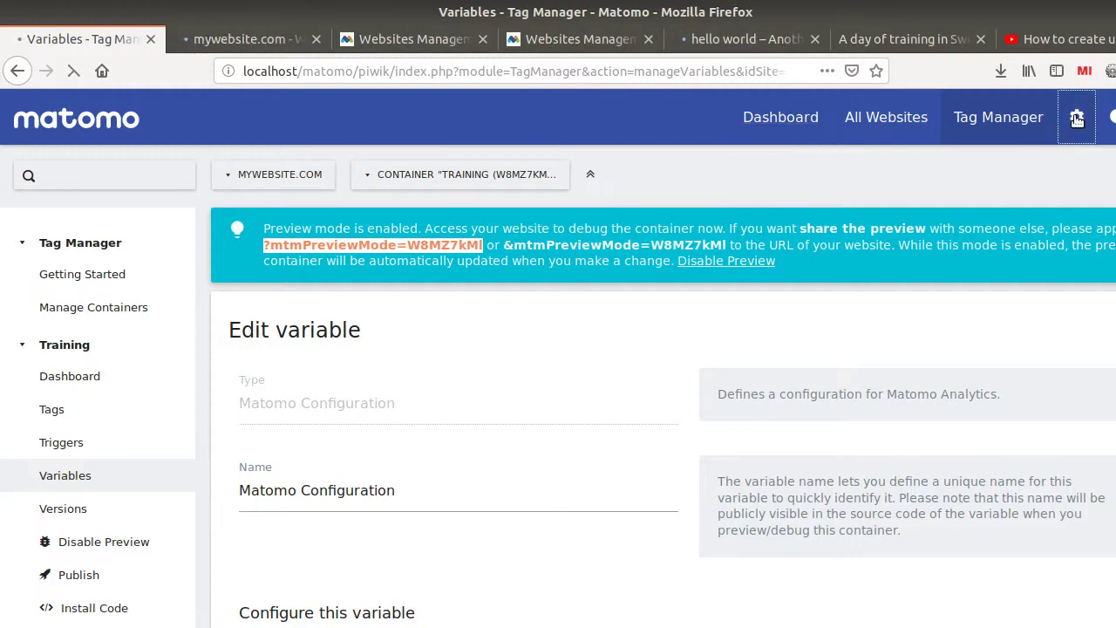
{"action": "left_click", "coordinate": [454, 41]}
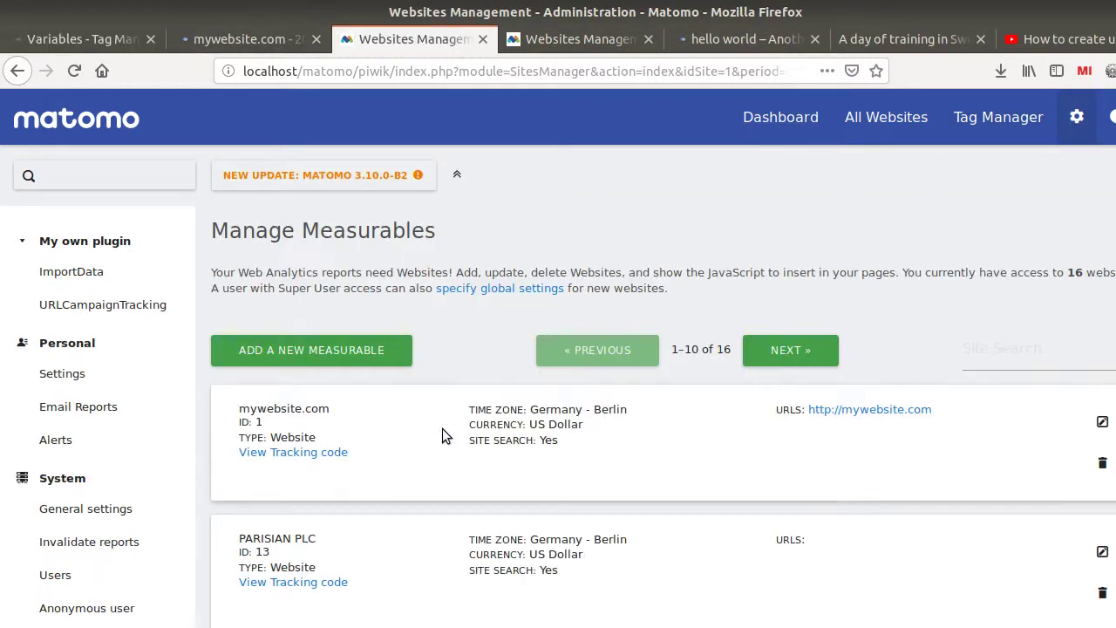
{"action": "scroll", "coordinate": [296, 566], "scroll_direction": "down", "scroll_amount": 2}
{"action": "double_click", "coordinate": [263, 582]}
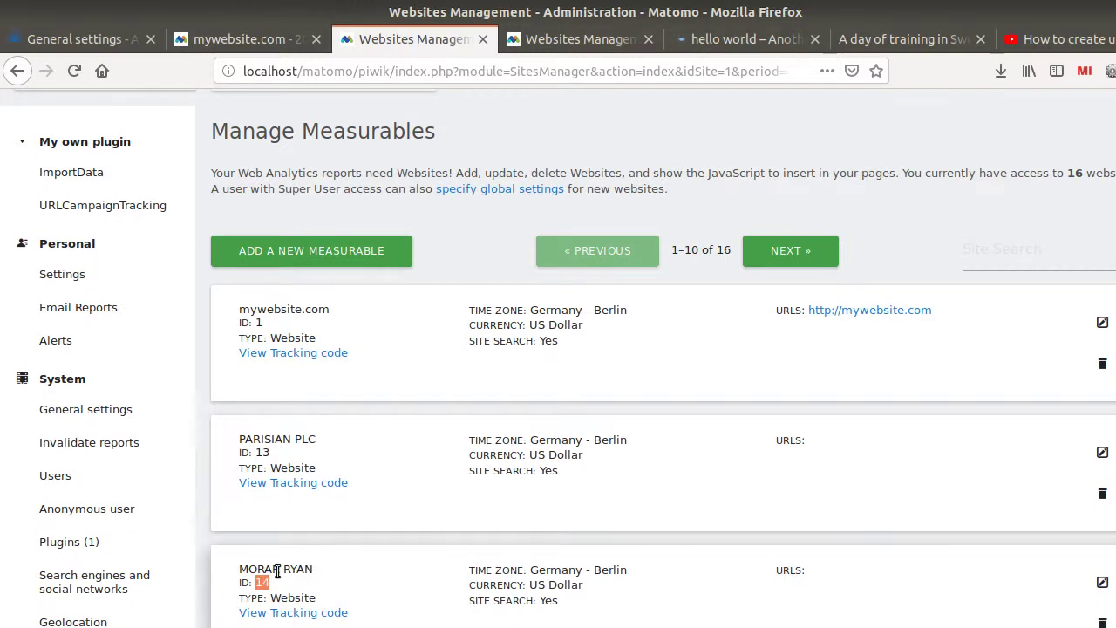
View the 2019-05-21 Visits Log for the PARISIAN PLC website and for MORAR-RYAN.
{"action": "left_click", "coordinate": [269, 41]}
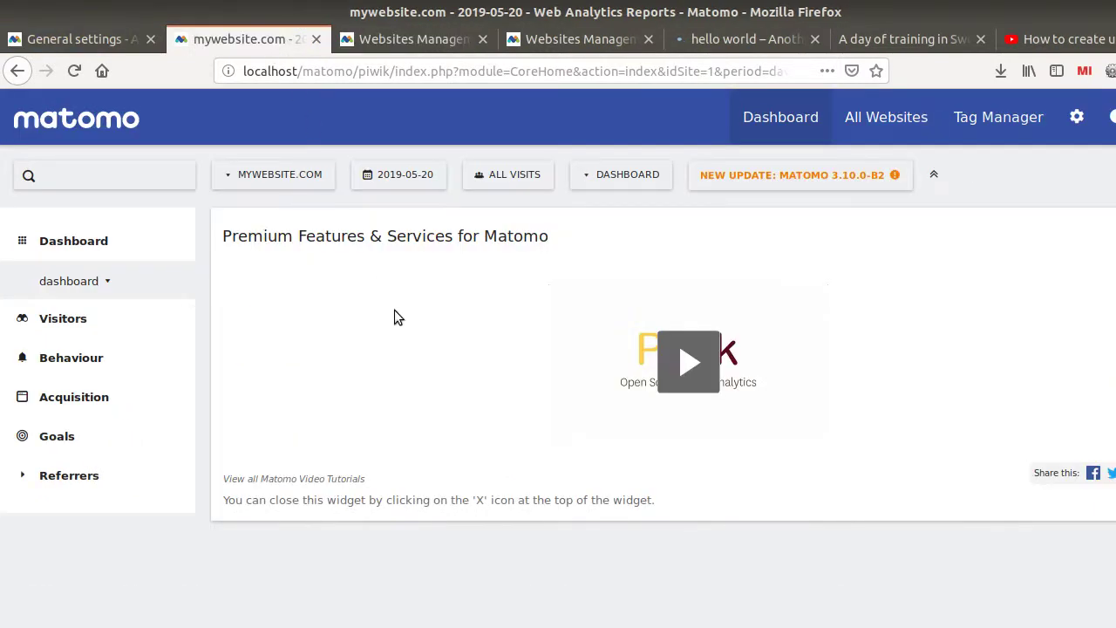
{"action": "left_click", "coordinate": [288, 179]}
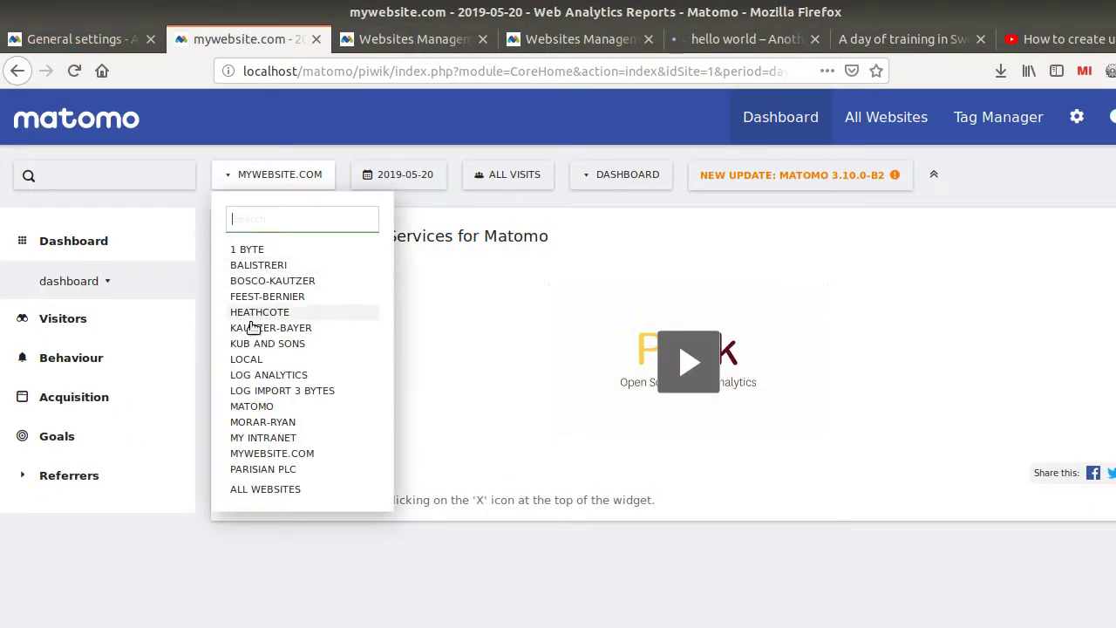
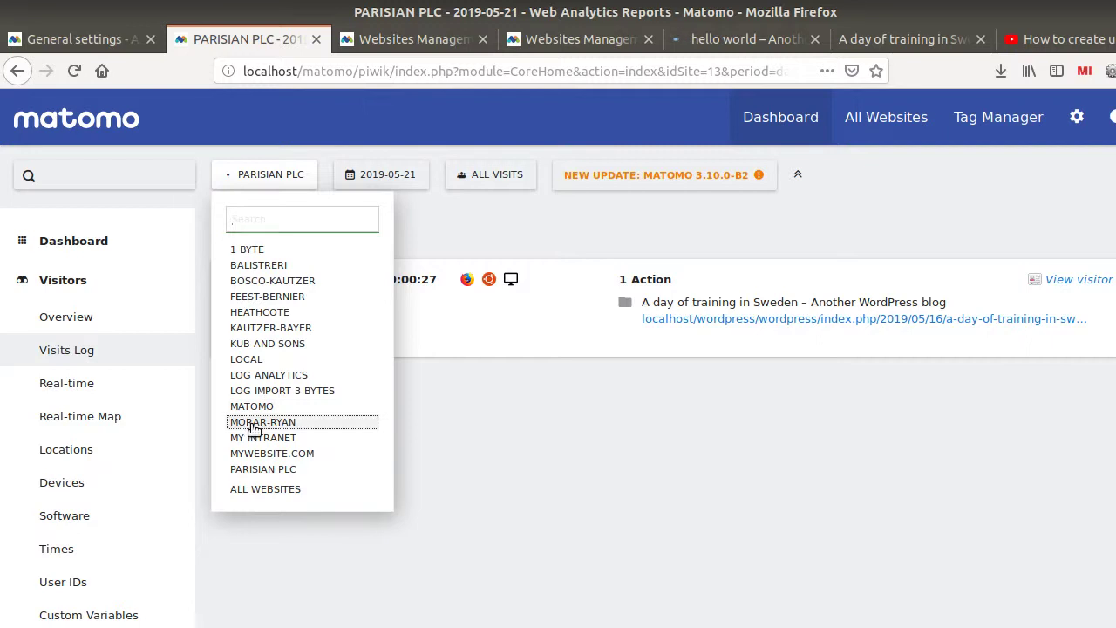
{"action": "left_click", "coordinate": [254, 422]}
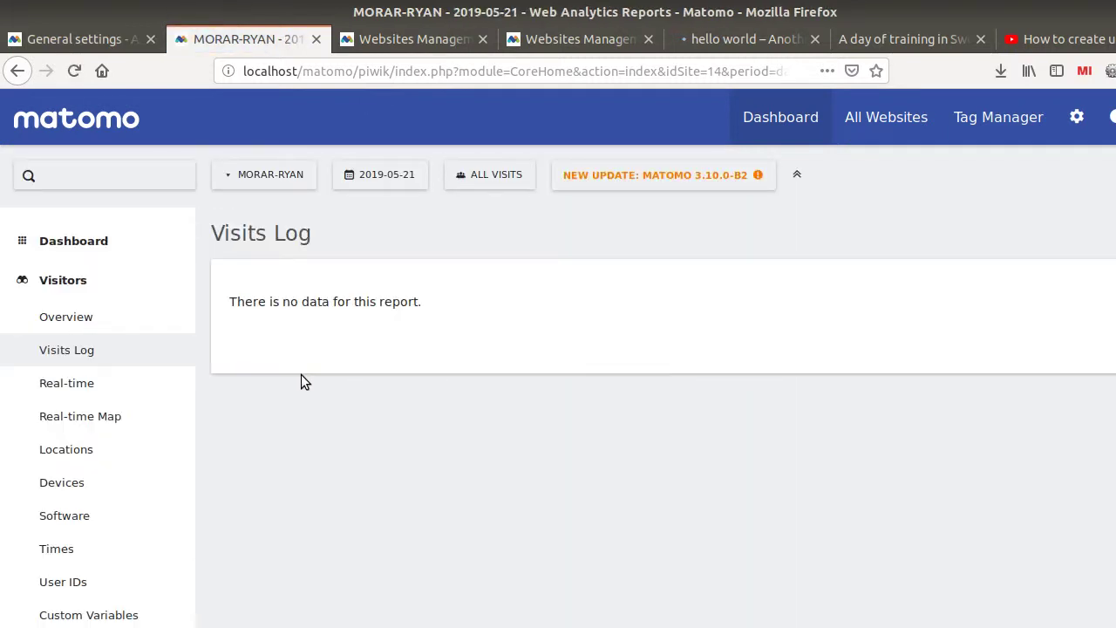
Recheck the hello world preview page, the Manage Measurables list and the MORAR-RYAN Visits Log.
{"action": "left_click", "coordinate": [697, 41]}
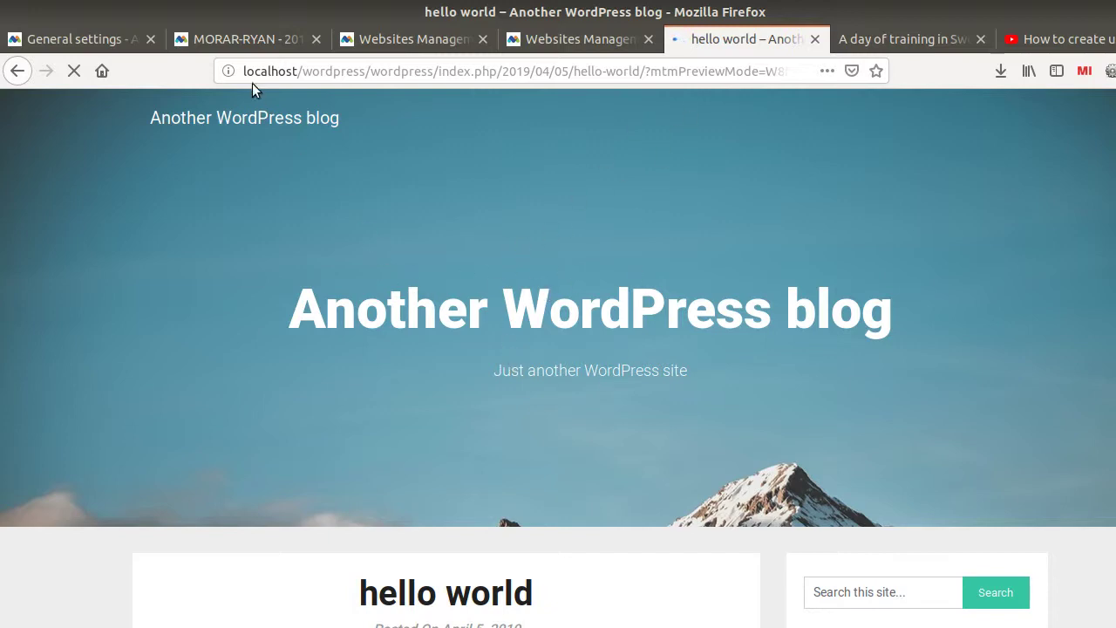
{"action": "left_click", "coordinate": [405, 38]}
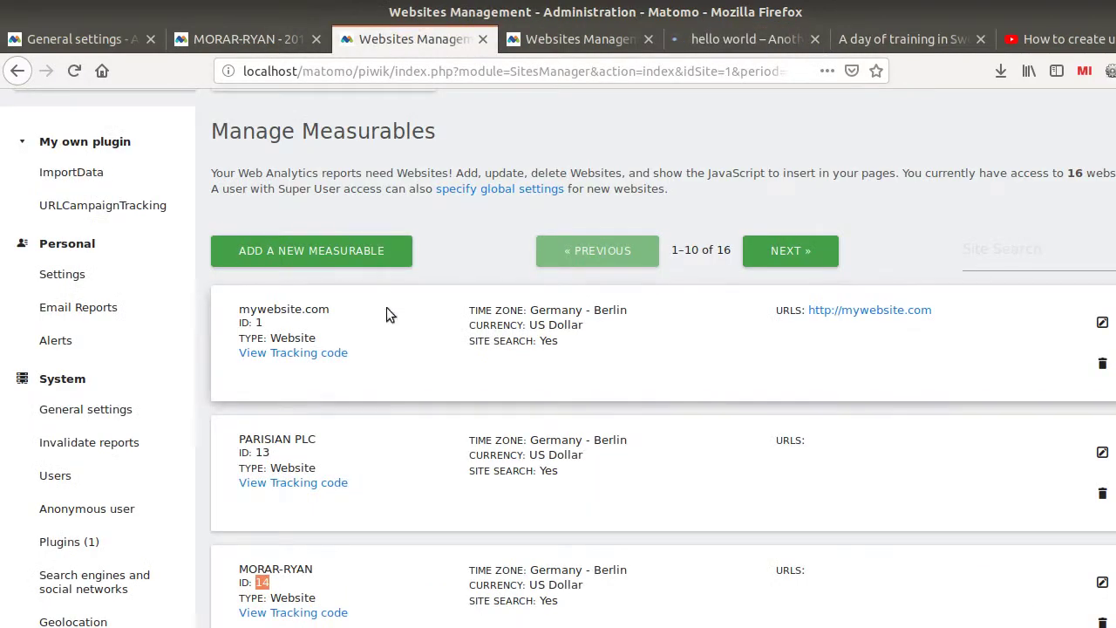
{"action": "left_click", "coordinate": [561, 46]}
{"action": "left_click", "coordinate": [235, 41]}
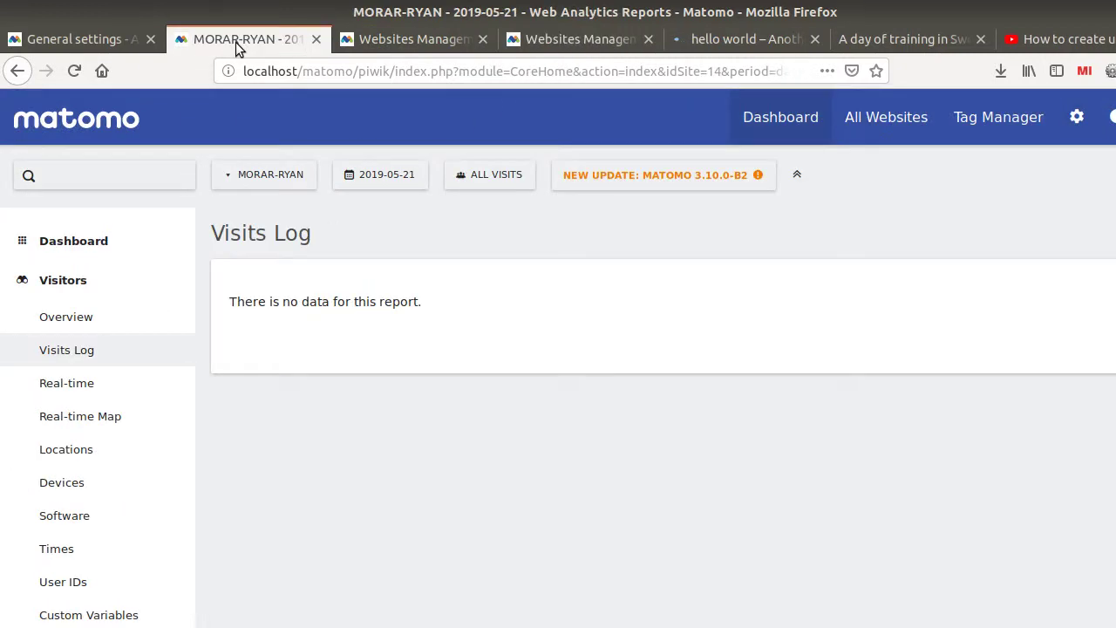
Return to the Tag Manager's Training container and publish a new version named "go".
{"action": "left_click", "coordinate": [74, 39]}
{"action": "left_click", "coordinate": [1005, 135]}
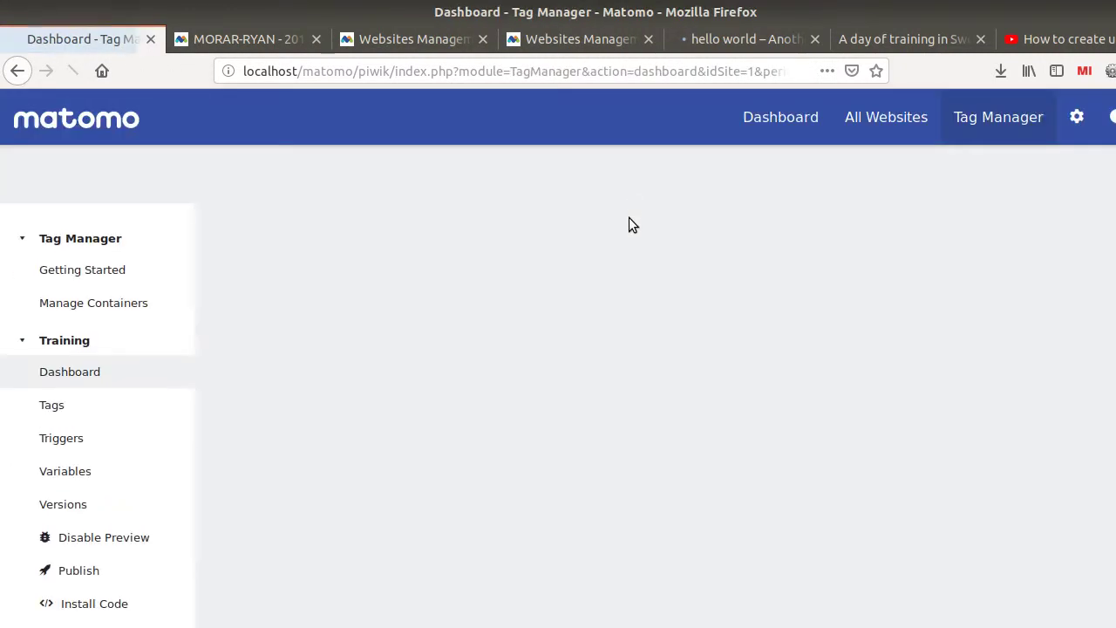
{"action": "left_click", "coordinate": [717, 42]}
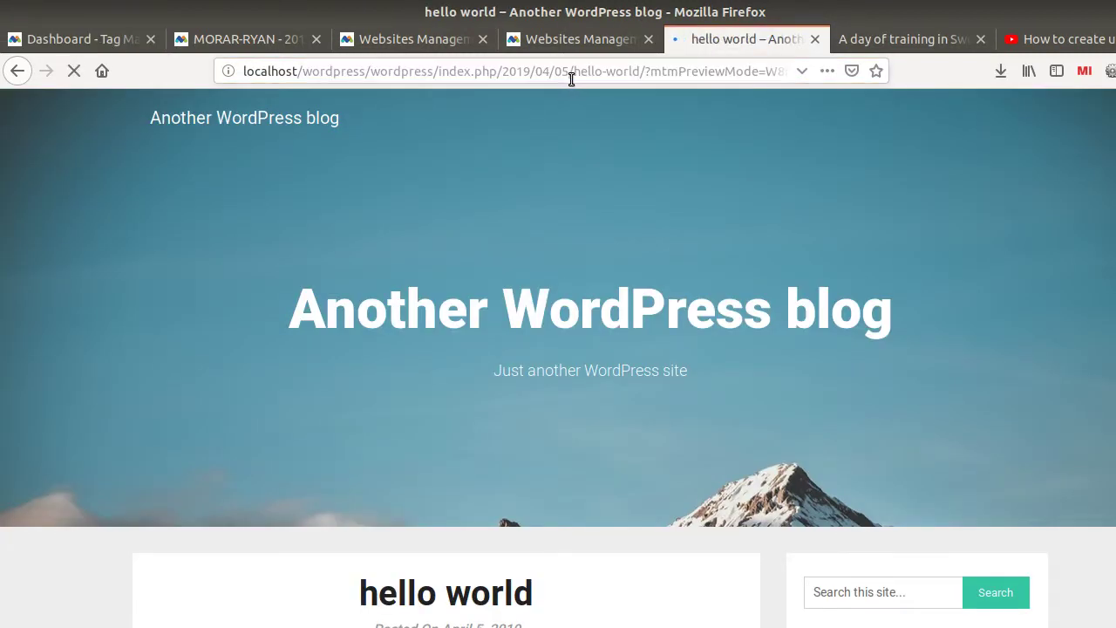
{"action": "left_click", "coordinate": [113, 40]}
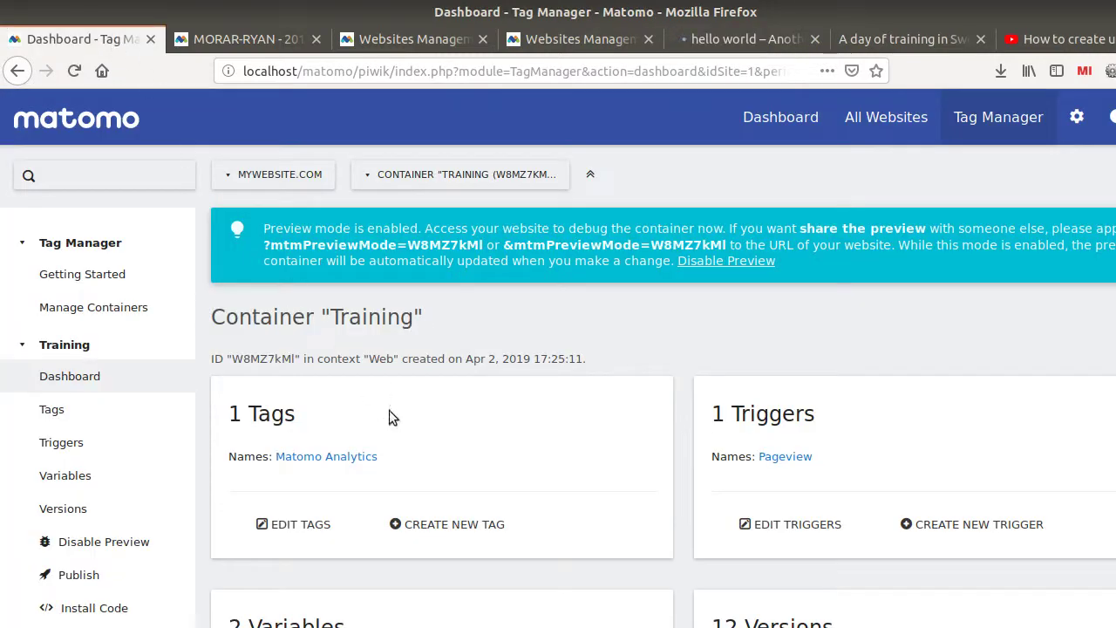
{"action": "left_click", "coordinate": [79, 576]}
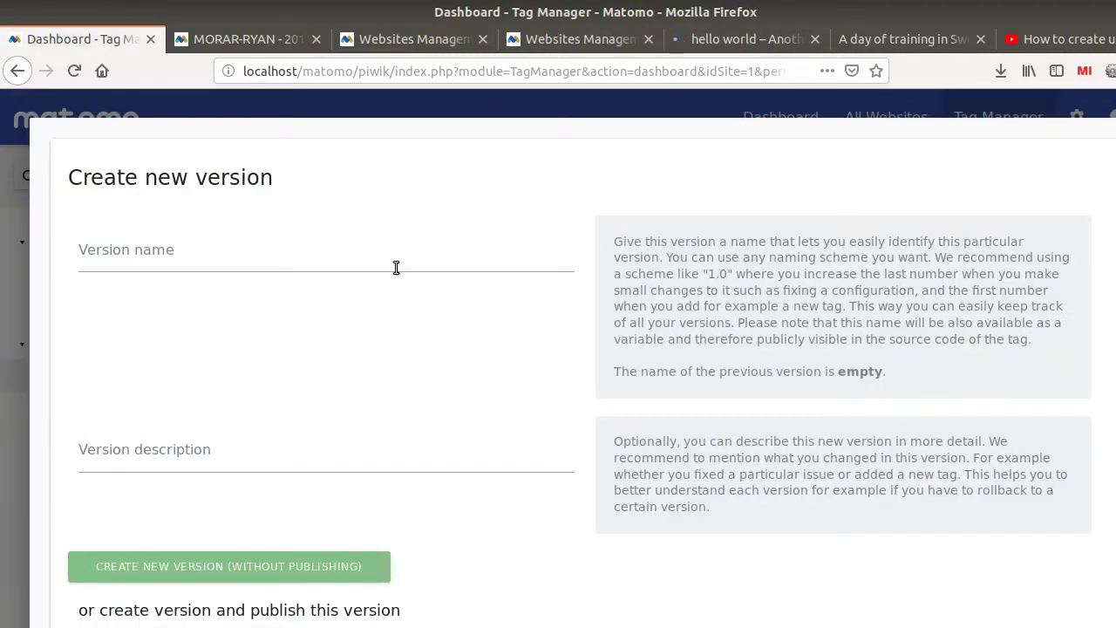
{"action": "left_click", "coordinate": [396, 267]}
{"action": "type", "text": "go"}
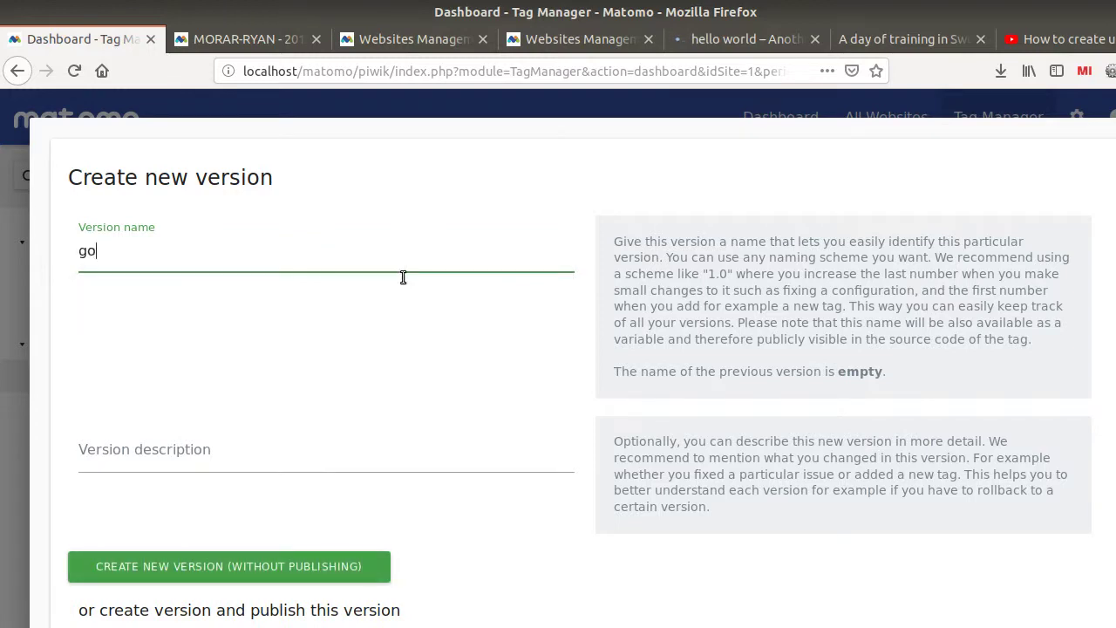
{"action": "scroll", "coordinate": [336, 455], "scroll_direction": "down", "scroll_amount": 3}
{"action": "key", "text": "Return"}
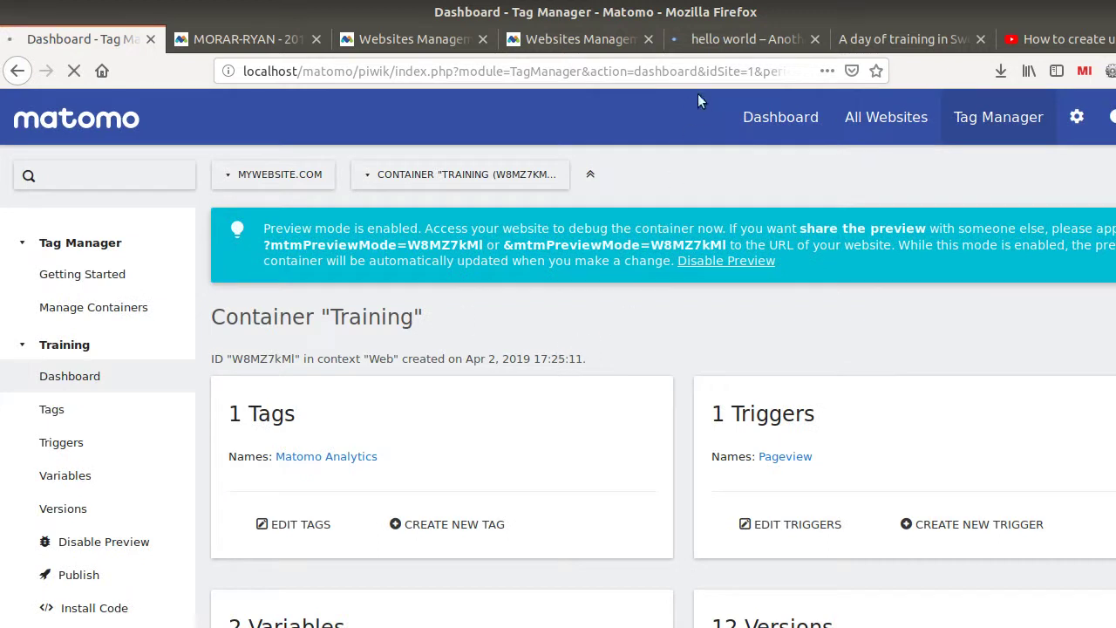
Load the hello world page without the mtmPreviewMode parameter and refresh the MORAR-RYAN Visits Log.
{"action": "left_click", "coordinate": [710, 39]}
{"action": "left_click", "coordinate": [630, 71]}
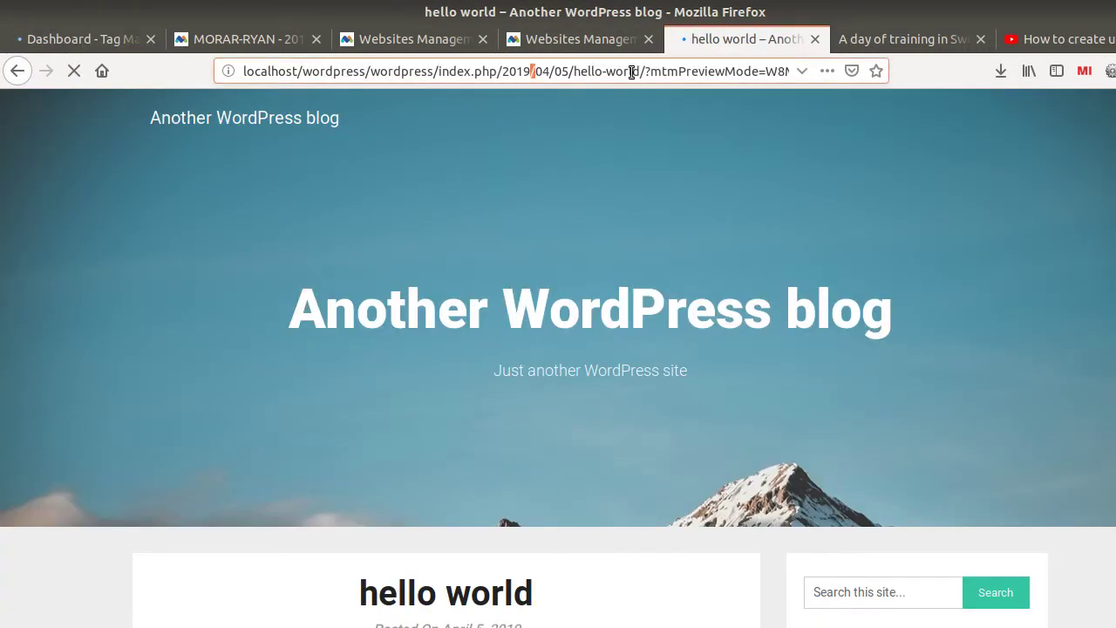
{"action": "left_click", "coordinate": [652, 71]}
{"action": "key", "text": "shift+End"}
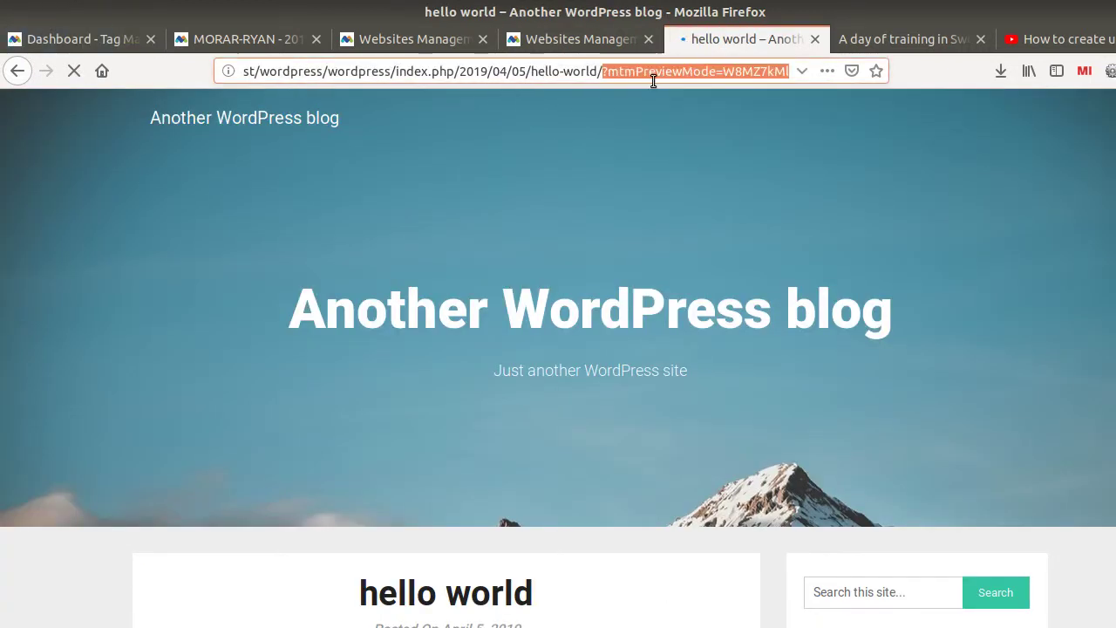
{"action": "key", "text": "BackSpace"}
{"action": "key", "text": "Return"}
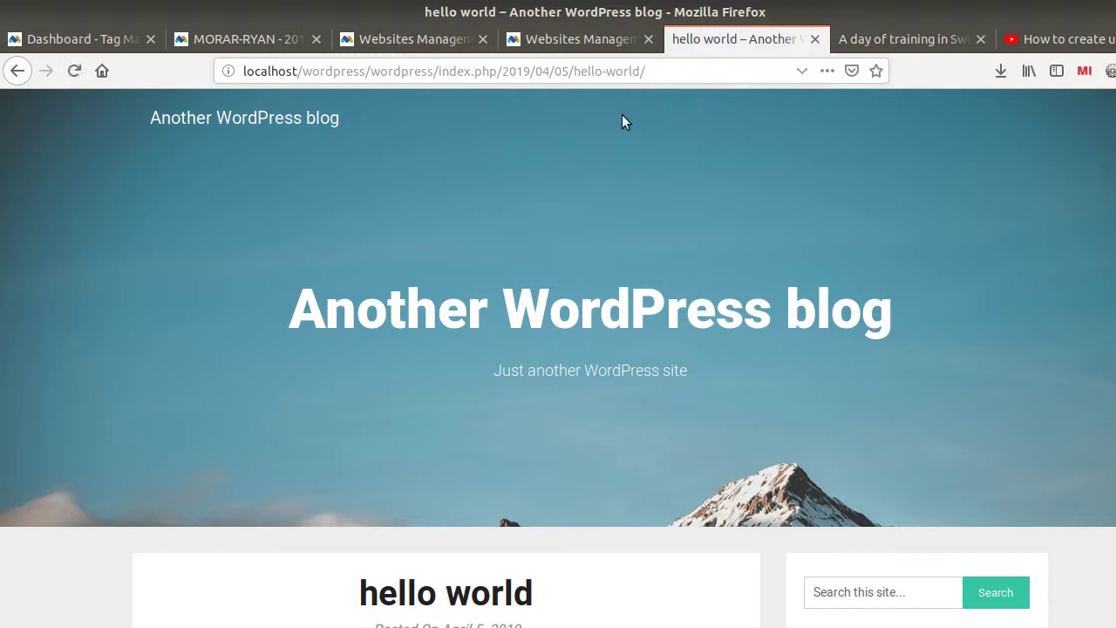
{"action": "left_click", "coordinate": [195, 49]}
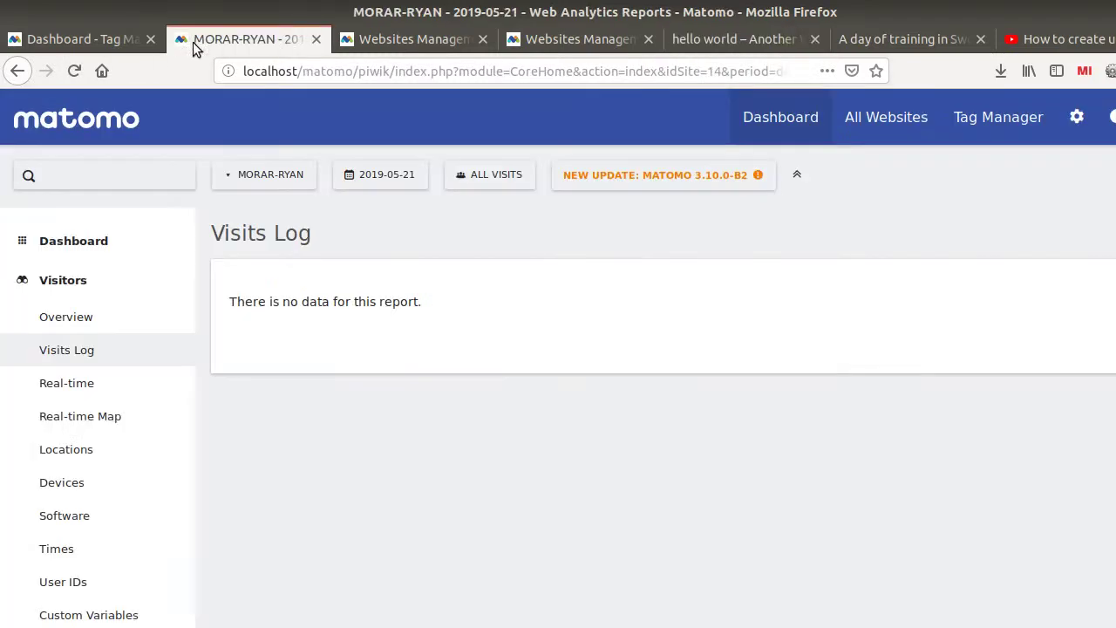
{"action": "key", "text": "F5"}
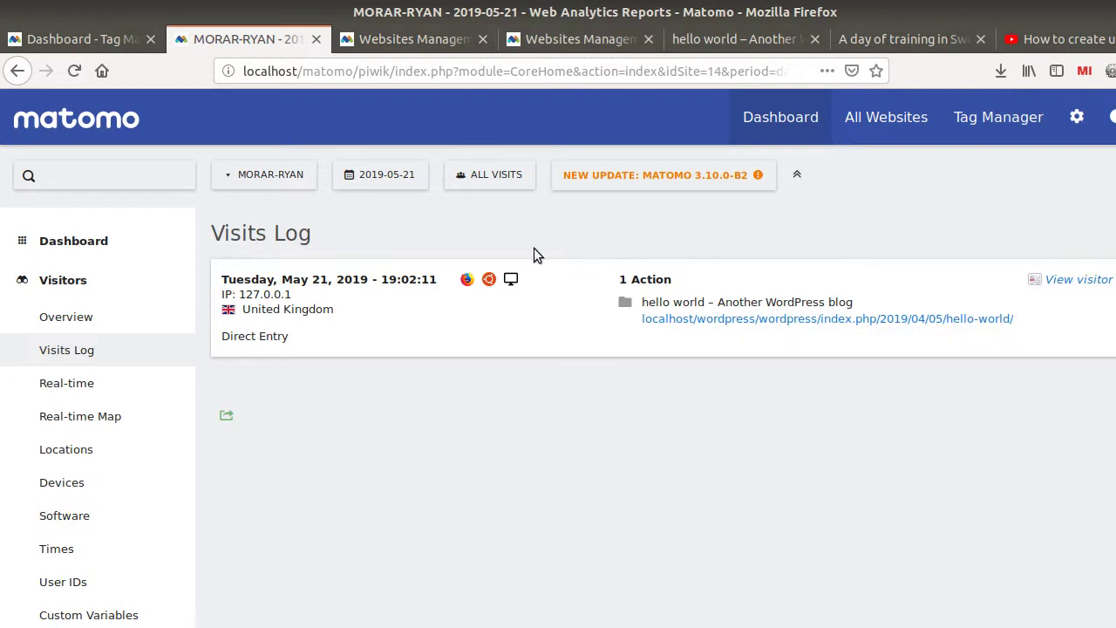
Go back to the Training container and review the sweden and hello world URL variable in its variables list.
{"action": "left_click", "coordinate": [84, 49]}
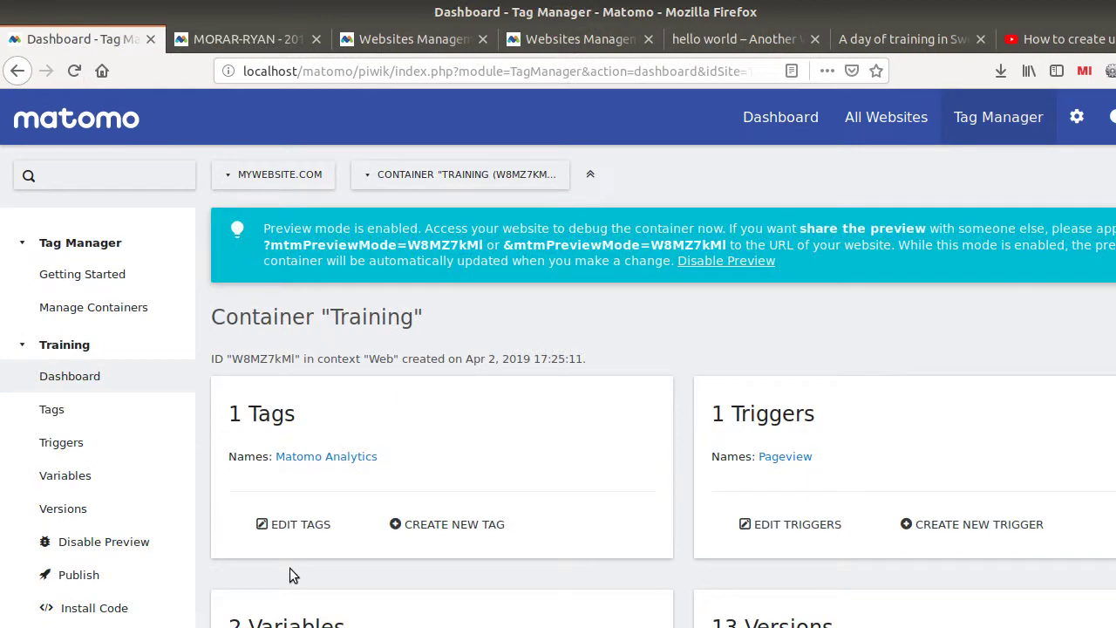
{"action": "scroll", "coordinate": [340, 518], "scroll_direction": "down", "scroll_amount": 4}
{"action": "scroll", "coordinate": [332, 494], "scroll_direction": "up", "scroll_amount": 2}
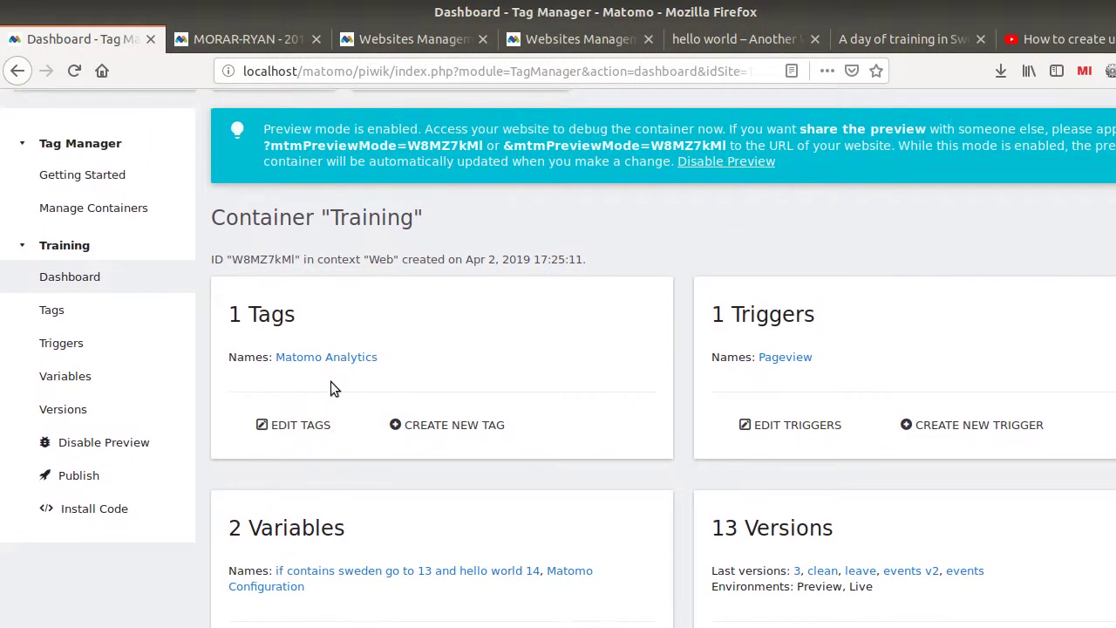
{"action": "left_click", "coordinate": [77, 382]}
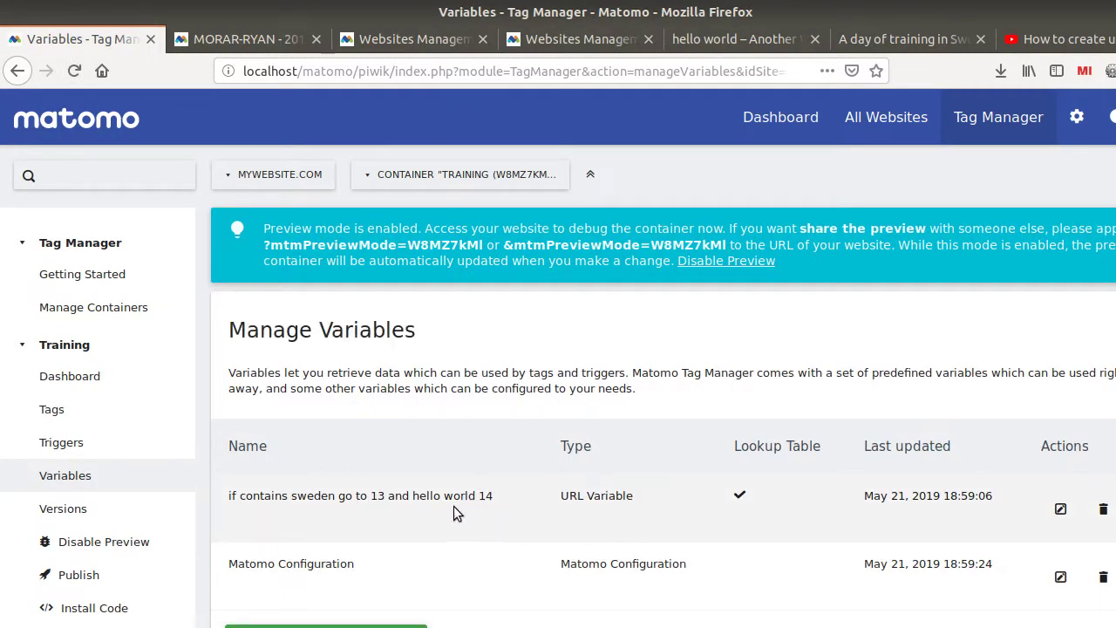
{"action": "left_click_drag", "start_coordinate": [359, 495], "coordinate": [392, 495]}
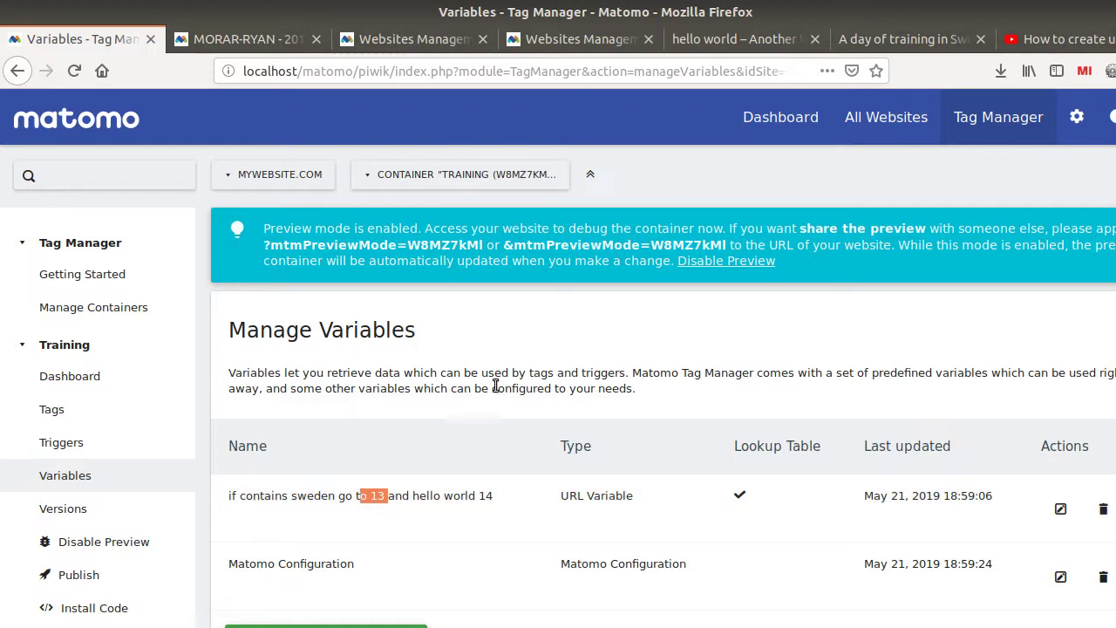
Open the sweden and hello world URL variable and examine its available URL parts and lookup table rules.
{"action": "left_click", "coordinate": [1060, 509]}
{"action": "scroll", "coordinate": [426, 463], "scroll_direction": "down", "scroll_amount": 6}
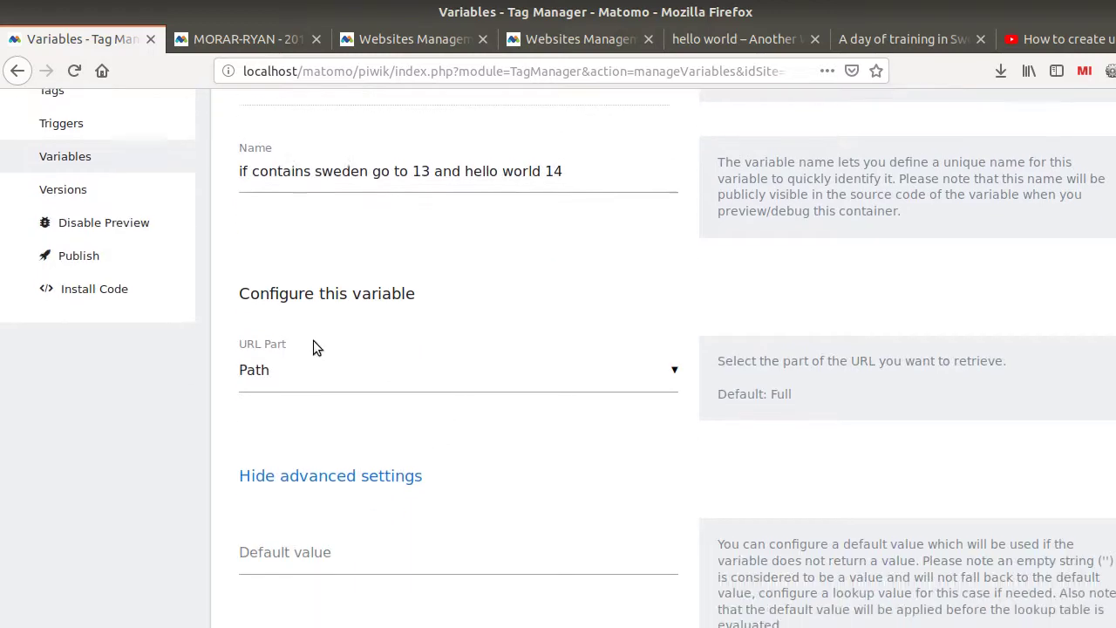
{"action": "left_click", "coordinate": [423, 150]}
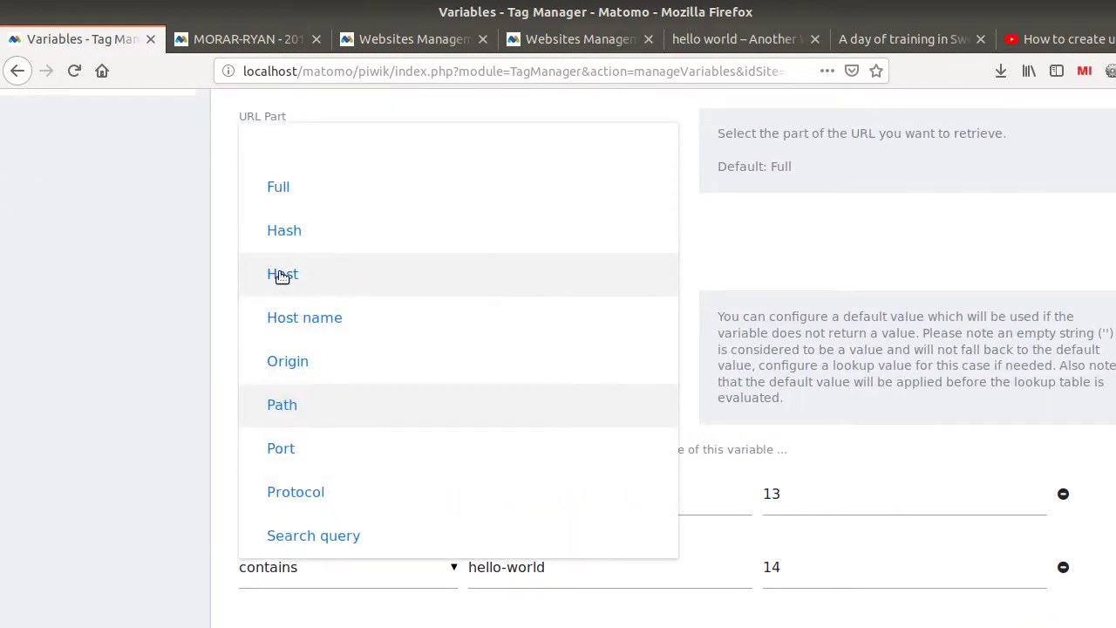
{"action": "left_click", "coordinate": [718, 293]}
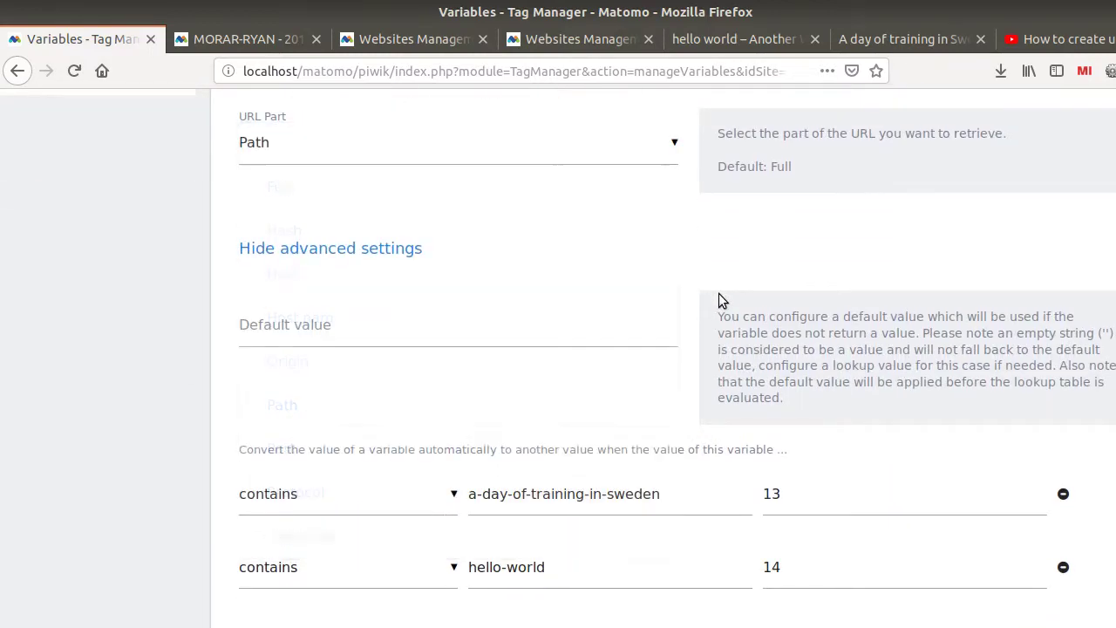
{"action": "scroll", "coordinate": [719, 332], "scroll_direction": "up", "scroll_amount": 5}
{"action": "scroll", "coordinate": [719, 373], "scroll_direction": "up", "scroll_amount": 1}
Display the Training container's install code for the Live environment and highlight the full snippet.
{"action": "left_click", "coordinate": [45, 358]}
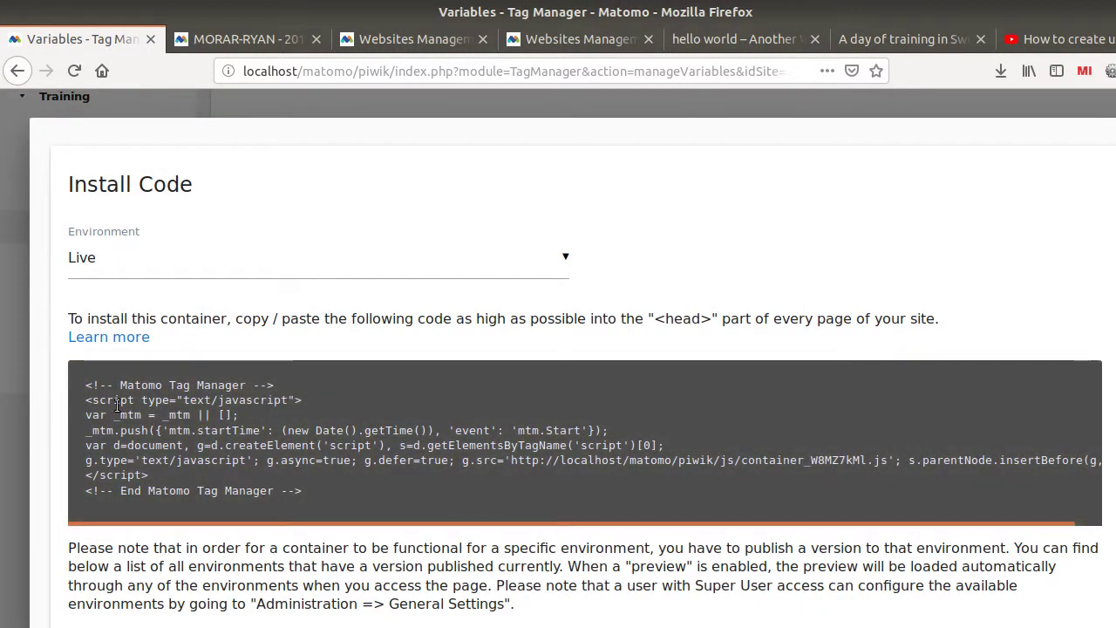
{"action": "left_click_drag", "start_coordinate": [83, 386], "coordinate": [330, 490]}
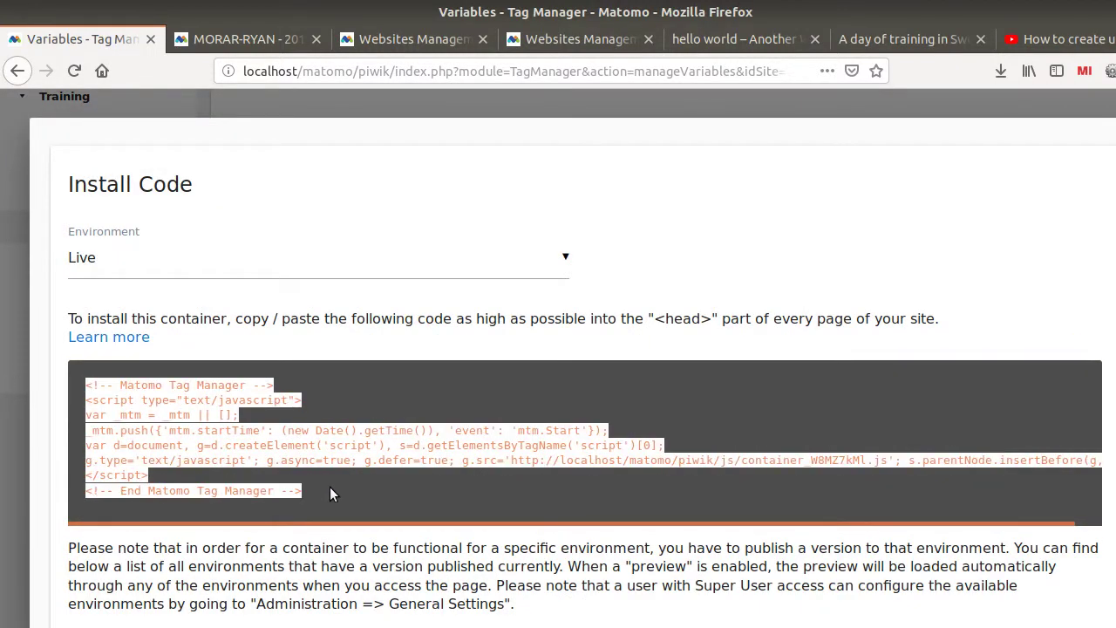
{"action": "left_click", "coordinate": [304, 361]}
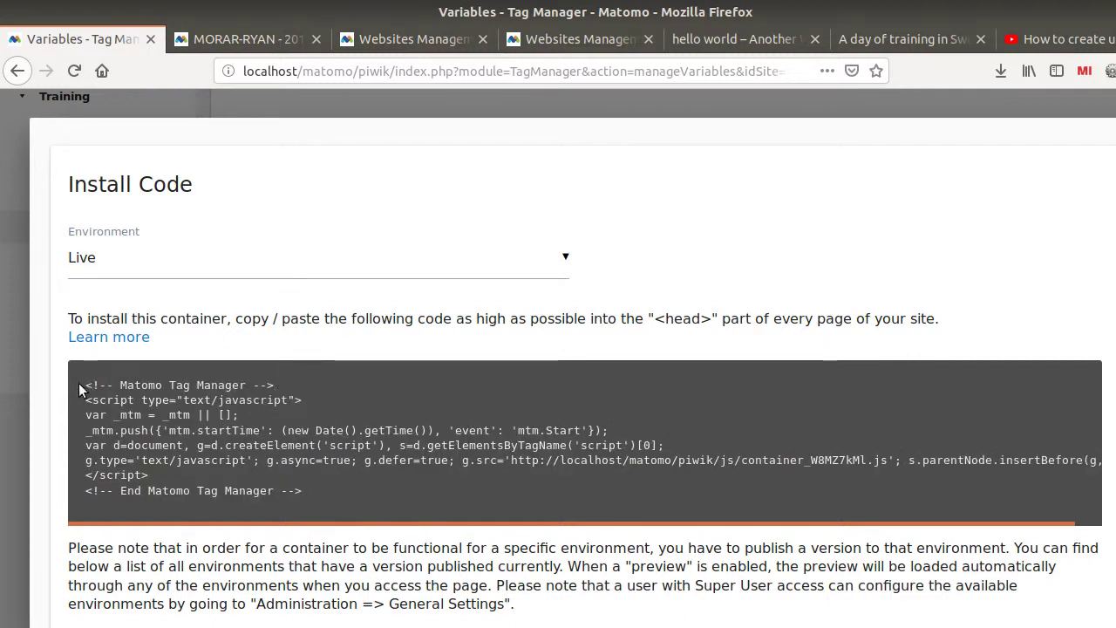